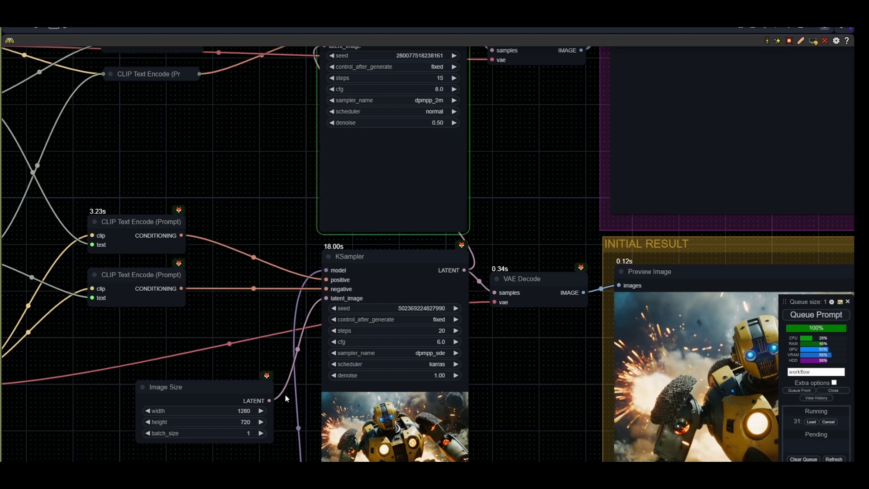
- Pan across the workflow to inspect the refiner, initial result, and IPAdapter plus ControlNet groups
left_click_drag(534, 250, 384, 279)
left_click_drag(349, 208, 346, 260)
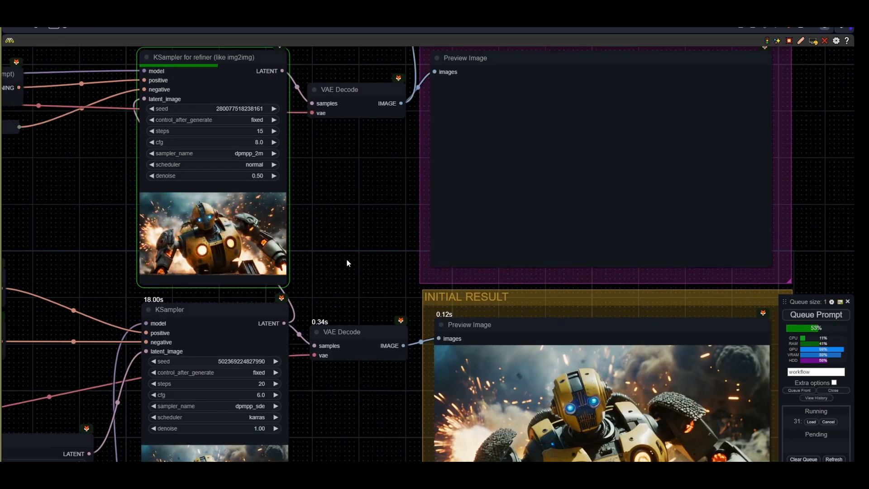
scroll(347, 263, "down", 1)
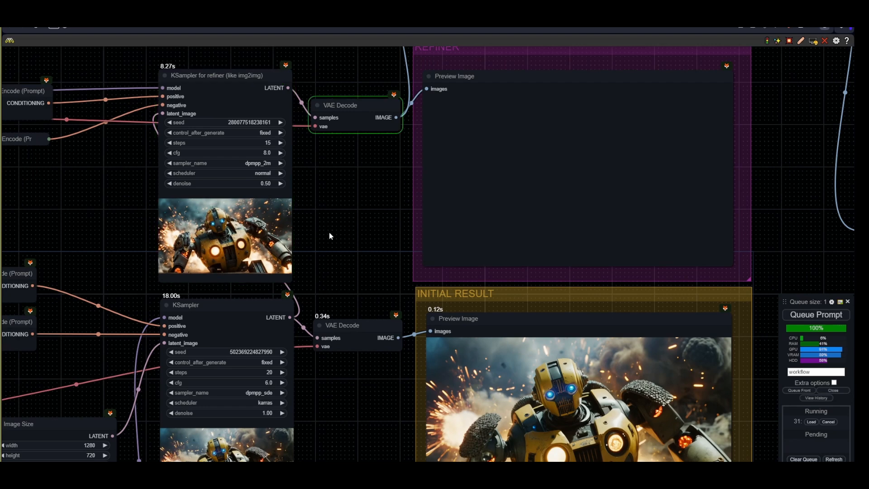
left_click_drag(451, 212, 442, 243)
left_click_drag(564, 229, 448, 300)
scroll(481, 281, "up", 2)
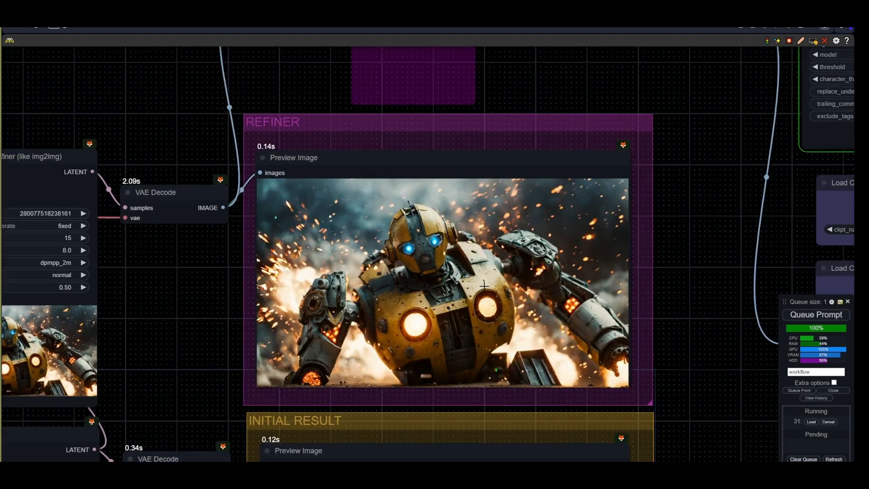
left_click_drag(504, 301, 449, 286)
scroll(472, 236, "down", 3)
scroll(449, 287, "down", 1)
left_click_drag(566, 231, 290, 327)
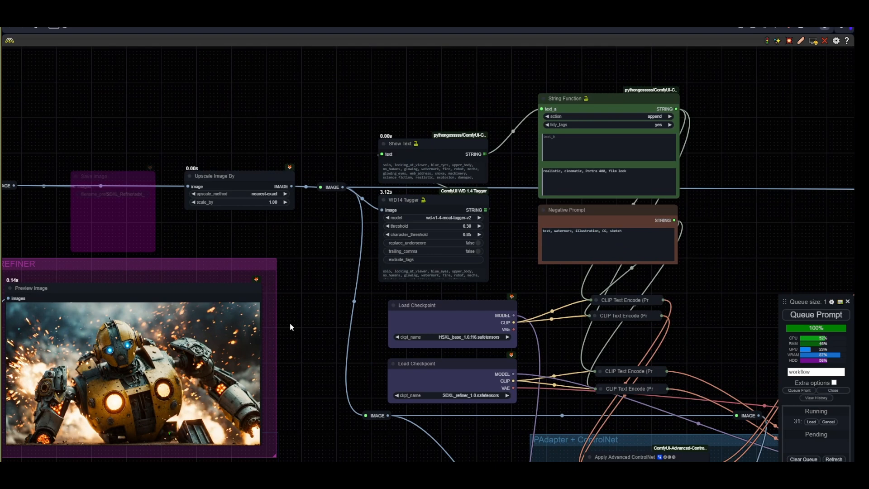
left_click_drag(366, 427, 378, 339)
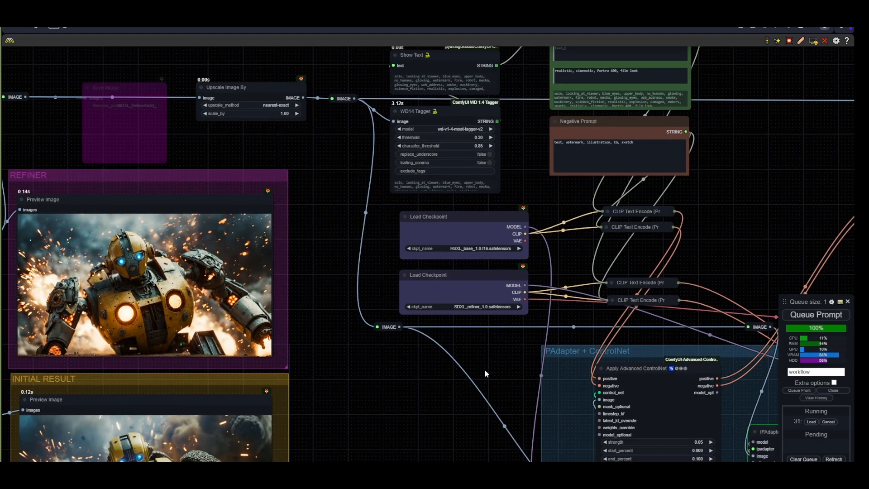
left_click_drag(485, 370, 319, 283)
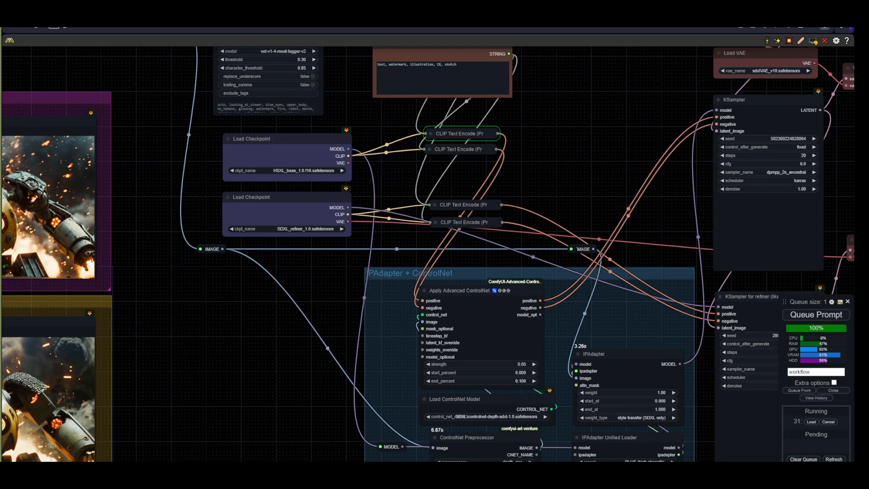
left_click_drag(583, 253, 399, 285)
- Follow the running generation through the second KSampler, refiner and final preview nodes
scroll(632, 216, "down", 1)
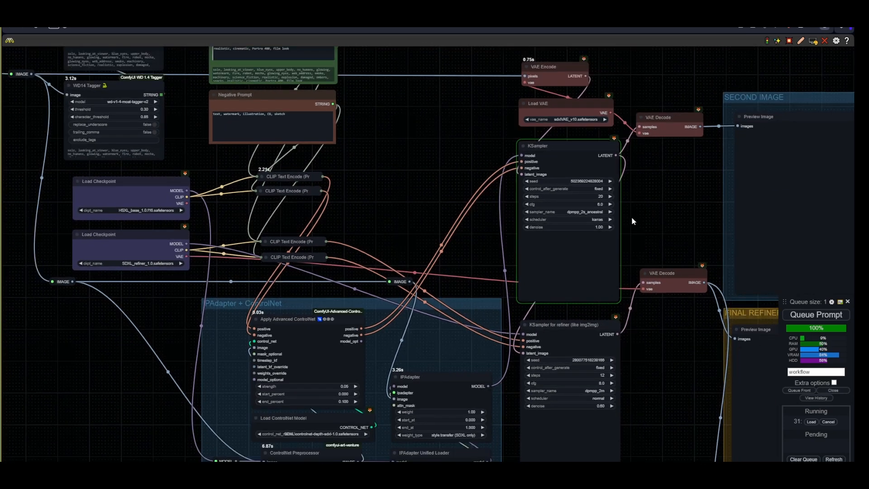
left_click_drag(632, 217, 500, 242)
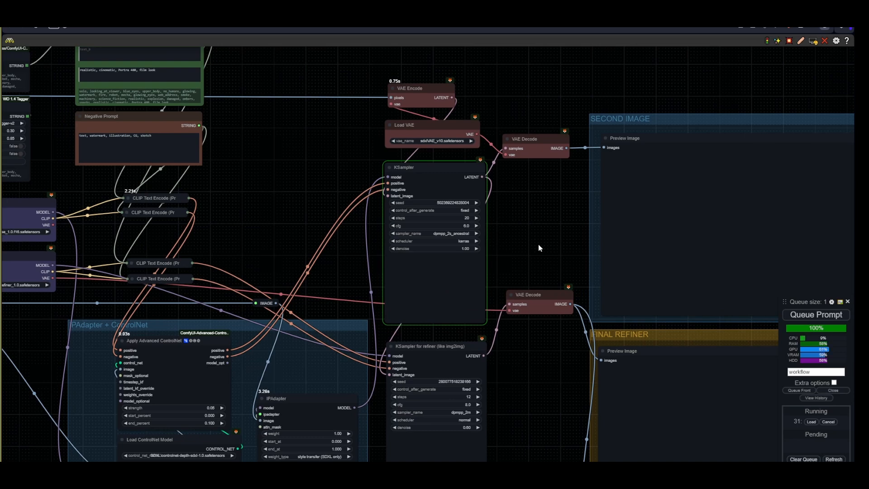
left_click_drag(556, 259, 396, 260)
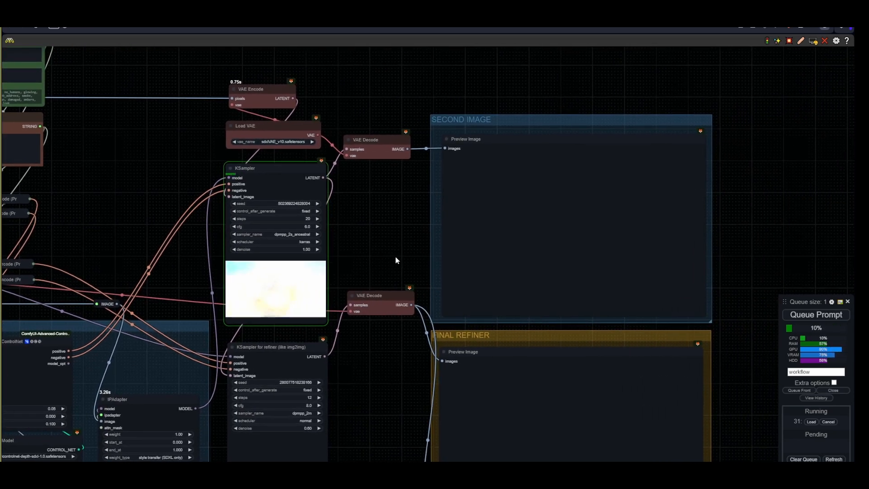
left_click_drag(348, 311, 533, 225)
scroll(315, 406, "up", 3)
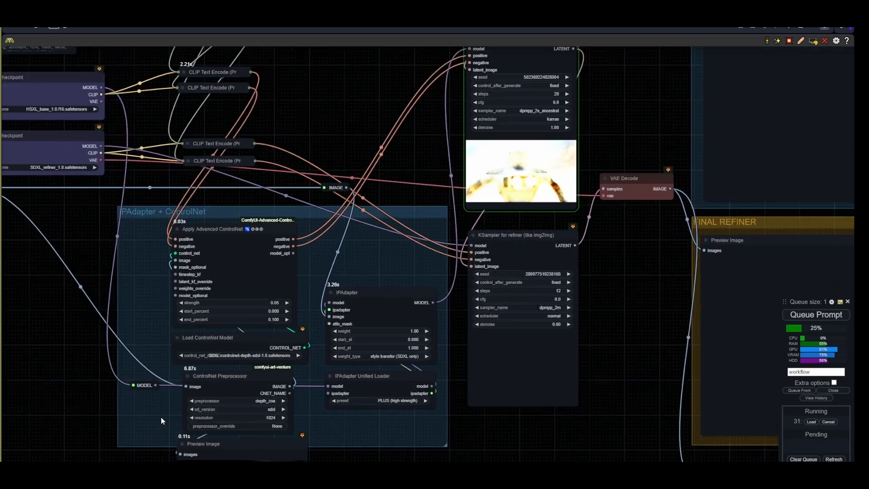
left_click_drag(316, 406, 320, 351)
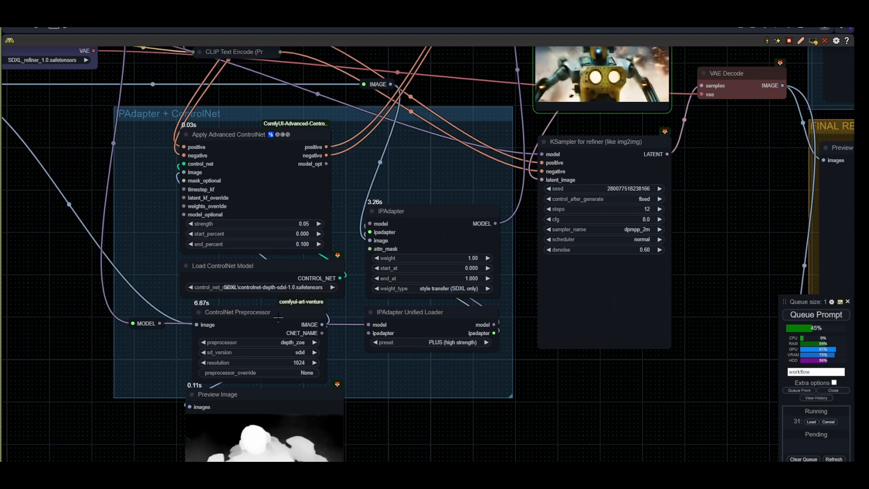
left_click(438, 232)
left_click_drag(526, 250, 292, 447)
left_click_drag(427, 351, 367, 393)
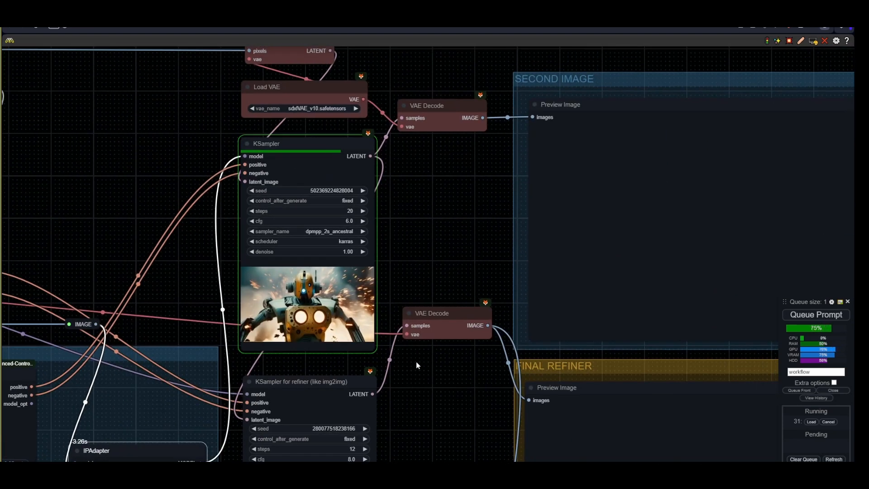
scroll(417, 361, "down", 6)
left_click_drag(180, 455, 276, 428)
scroll(277, 427, "up", 3)
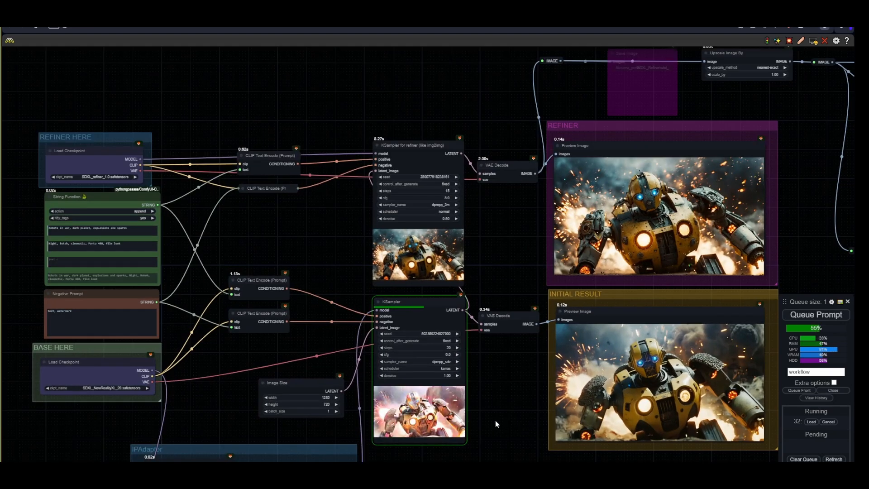
left_click_drag(495, 419, 423, 423)
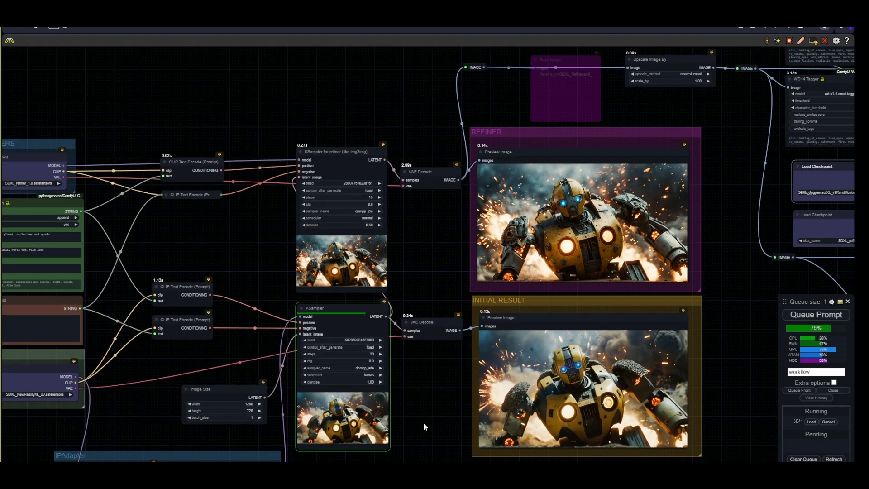
- Bypass the Save Image node at the end of the workflow
left_click_drag(776, 383, 50, 317)
left_click_drag(759, 448, 370, 410)
left_click(324, 399)
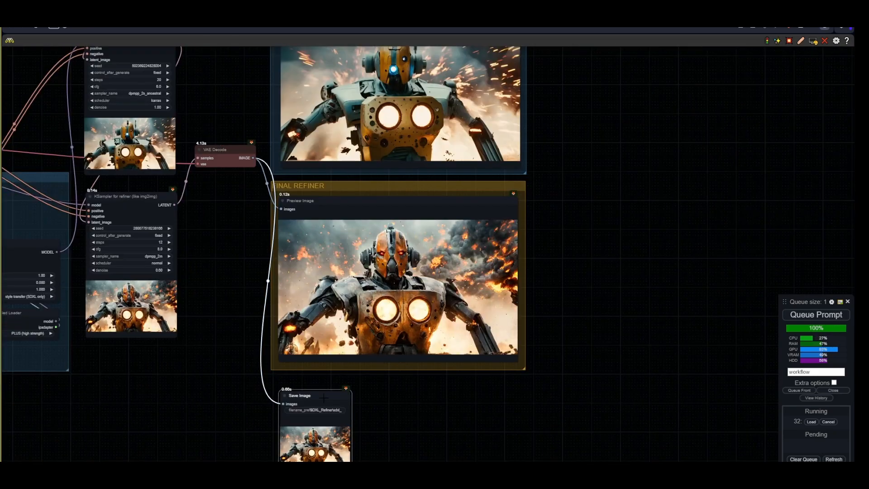
key("ctrl+b")
- Review the refiner, second image and final refiner previews across the workflow
left_click_drag(135, 346, 458, 407)
left_click_drag(249, 313, 699, 435)
left_click_drag(382, 402, 483, 347)
scroll(482, 347, "up", 1)
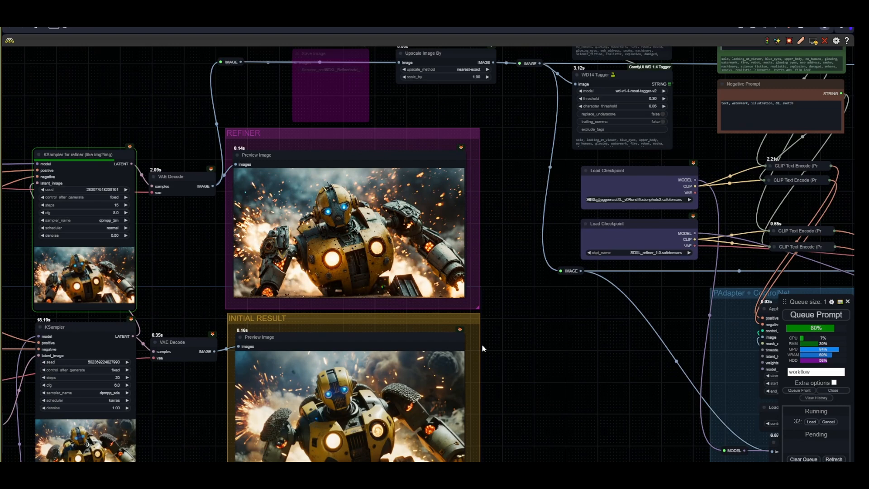
left_click_drag(550, 294, 418, 406)
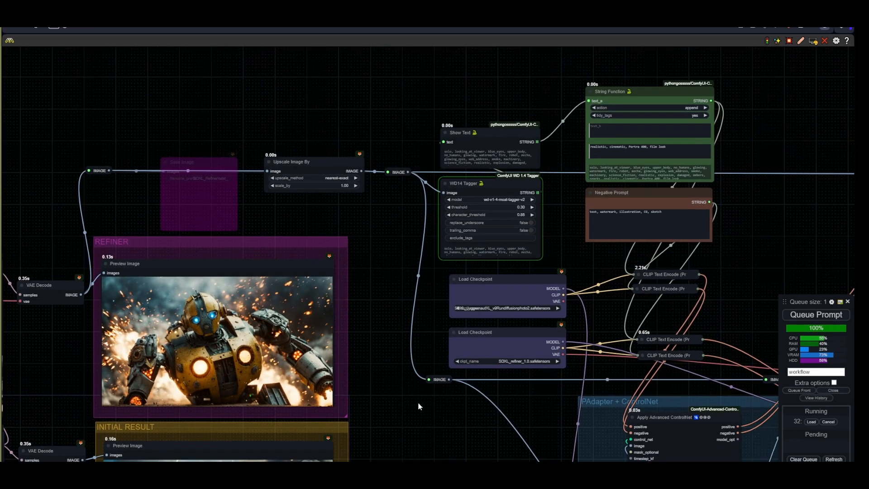
left_click_drag(751, 287, 507, 263)
scroll(534, 269, "down", 2)
left_click_drag(561, 340, 505, 300)
scroll(505, 300, "up", 1)
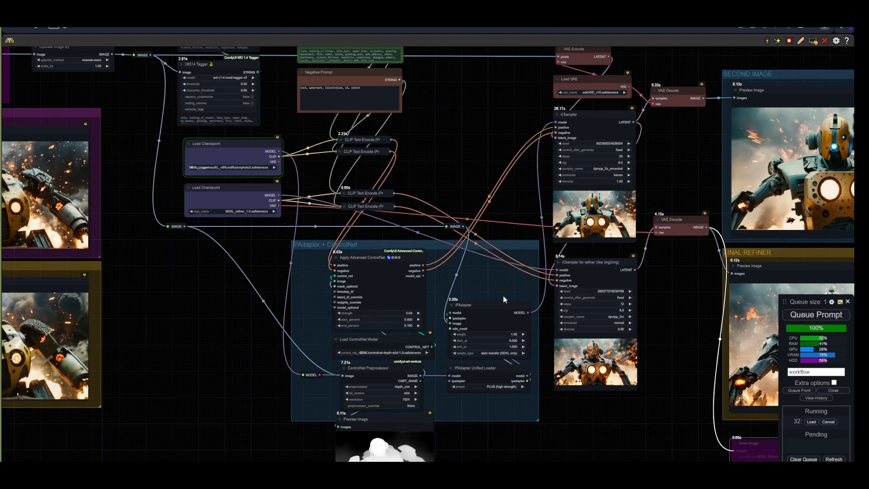
scroll(562, 352, "up", 2)
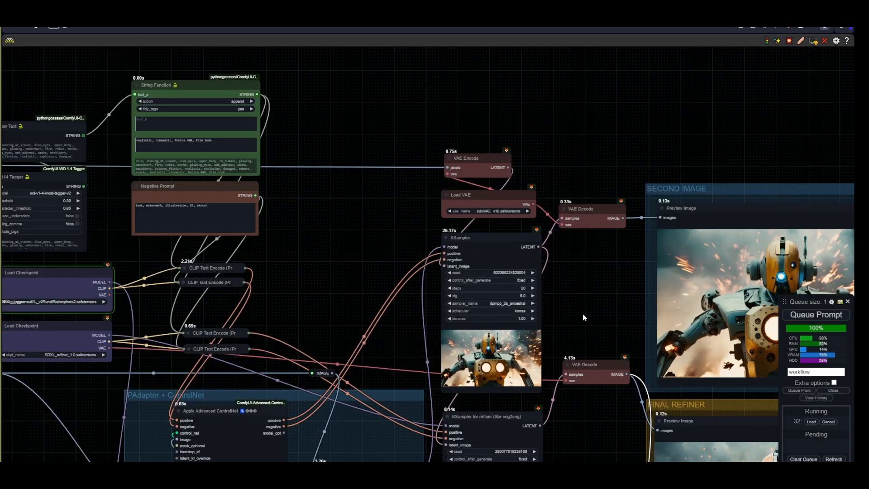
left_click_drag(583, 314, 455, 185)
left_click_drag(485, 320, 390, 368)
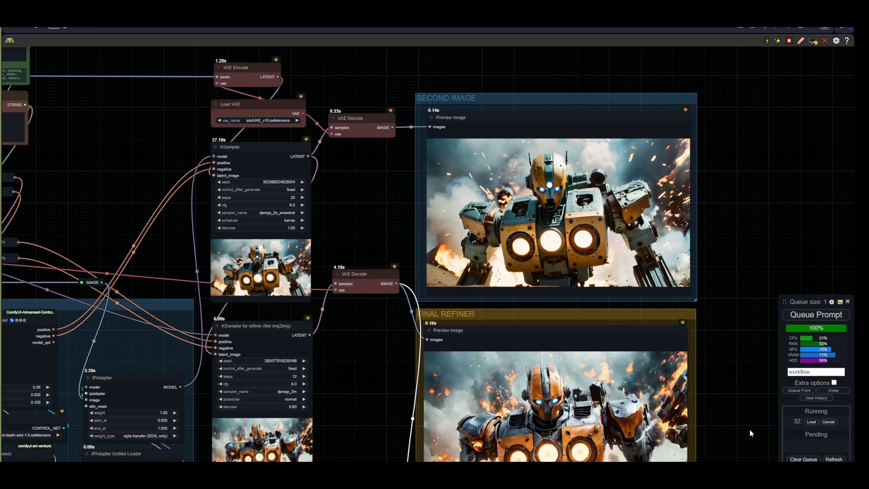
- Add a Load Image node and connect its image output to the ControlNet Preprocessor's image input
left_click_drag(750, 429, 732, 409)
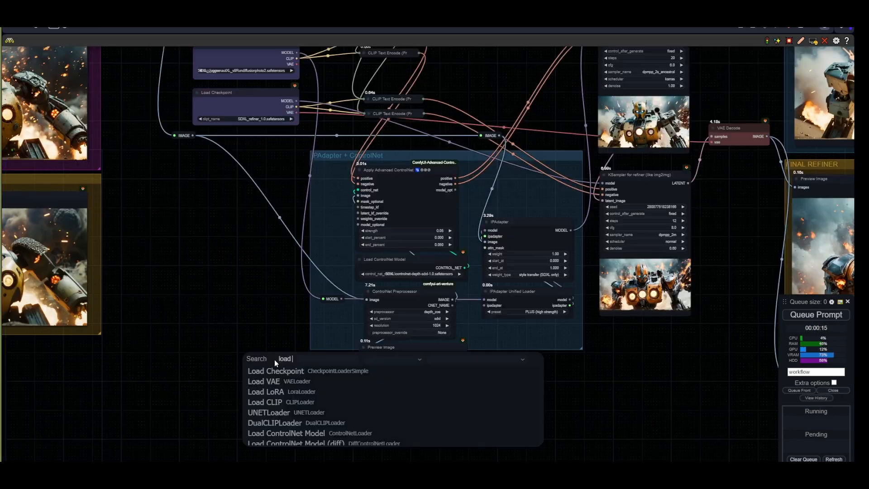
type("image")
key("Down")
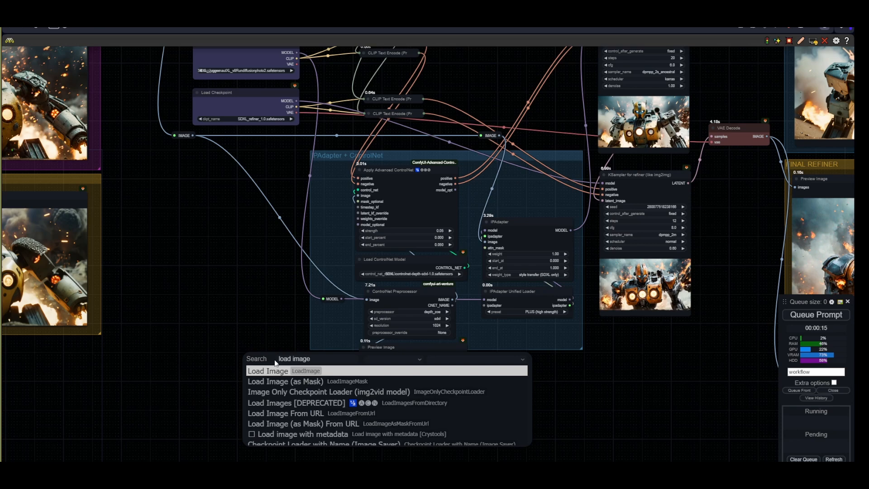
key("Return")
left_click_drag(349, 368, 256, 360)
left_click_drag(410, 459, 249, 426)
scroll(316, 349, "up", 2)
left_click_drag(271, 352, 368, 317)
left_click_drag(213, 376, 247, 361)
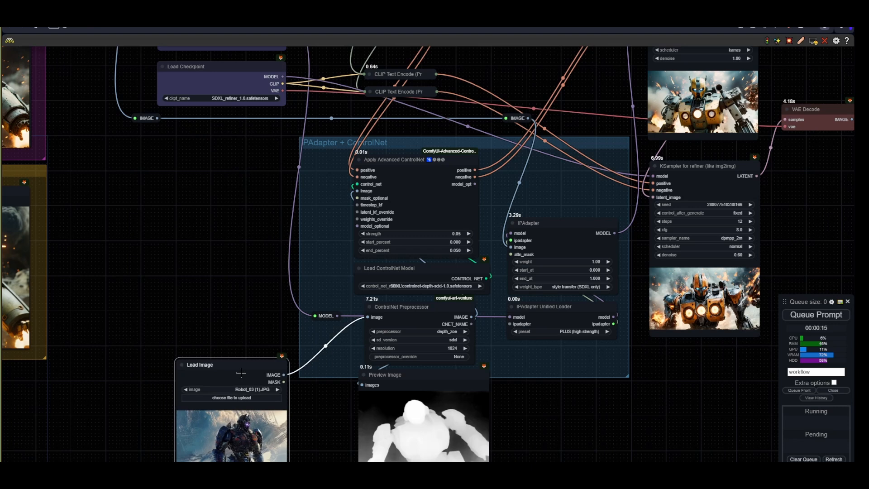
- Set the Apply Advanced ControlNet strength to 0.15 and queue the prompt
left_click(455, 234)
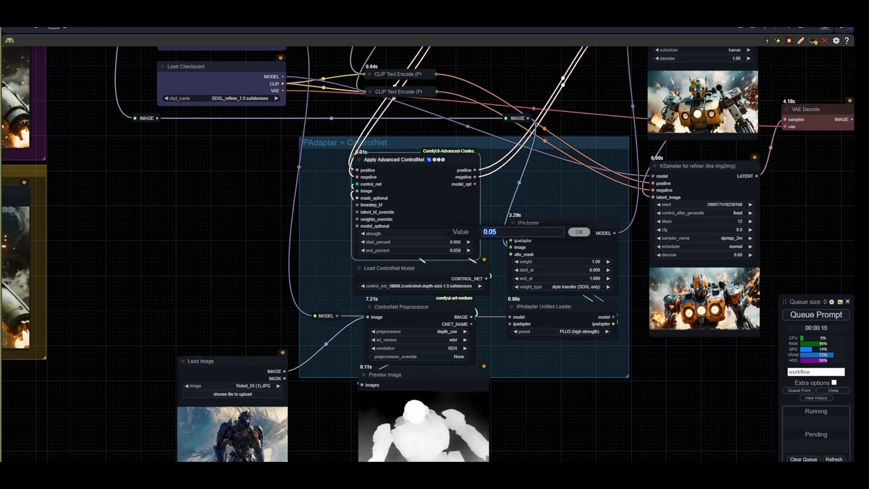
type("0.15")
key("Return")
left_click(816, 314)
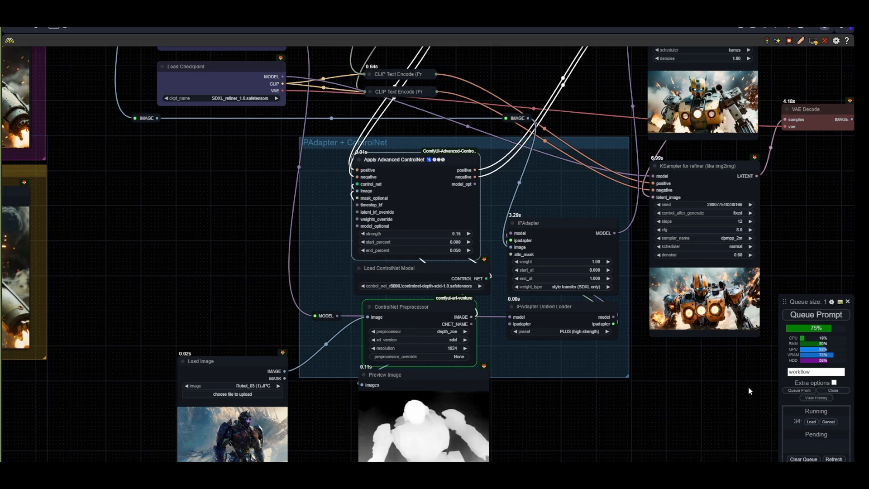
- Watch the second image and final refiner previews as the queued run generates
left_click_drag(791, 164, 534, 345)
scroll(554, 333, "up", 3)
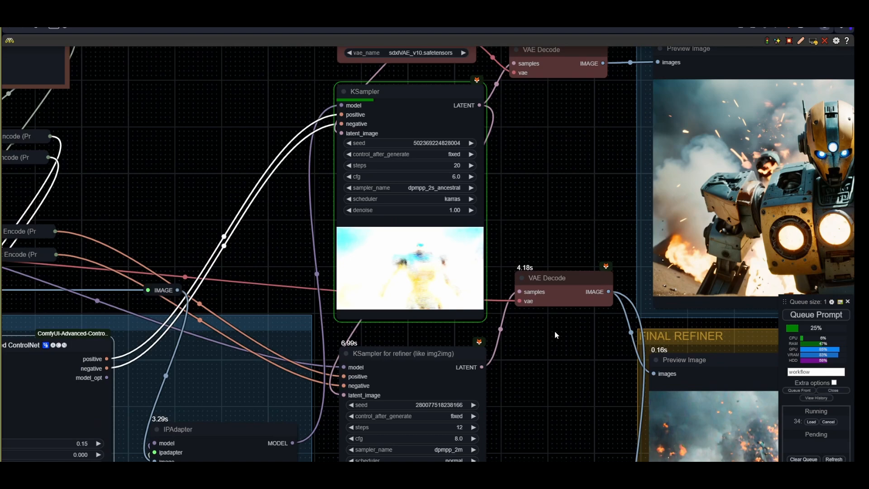
left_click_drag(552, 185, 506, 286)
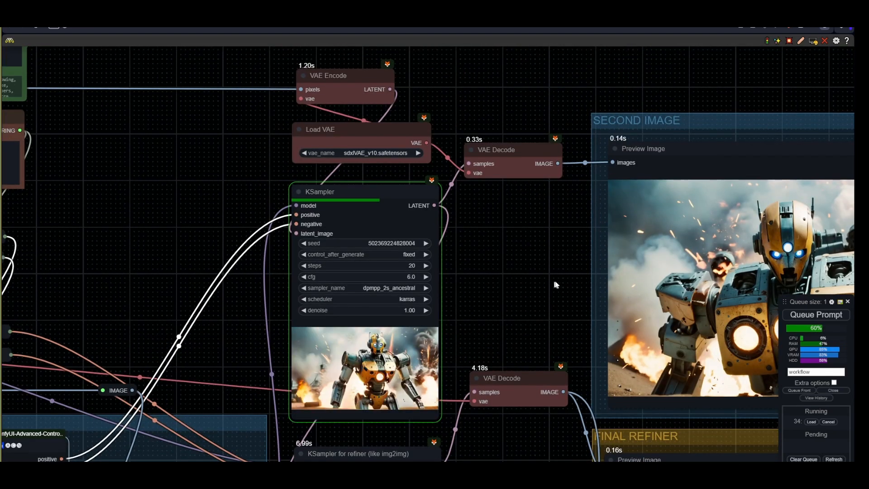
scroll(517, 287, "down", 4)
mouse_move(514, 343)
left_mouse_down()
mouse_move(521, 146)
mouse_move(533, 258)
mouse_move(512, 340)
left_mouse_up()
scroll(496, 271, "up", 4)
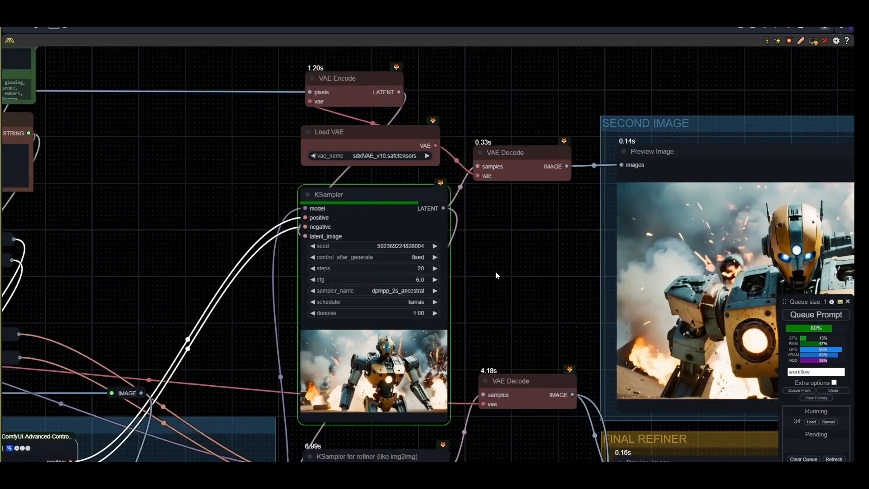
left_click_drag(523, 297, 402, 303)
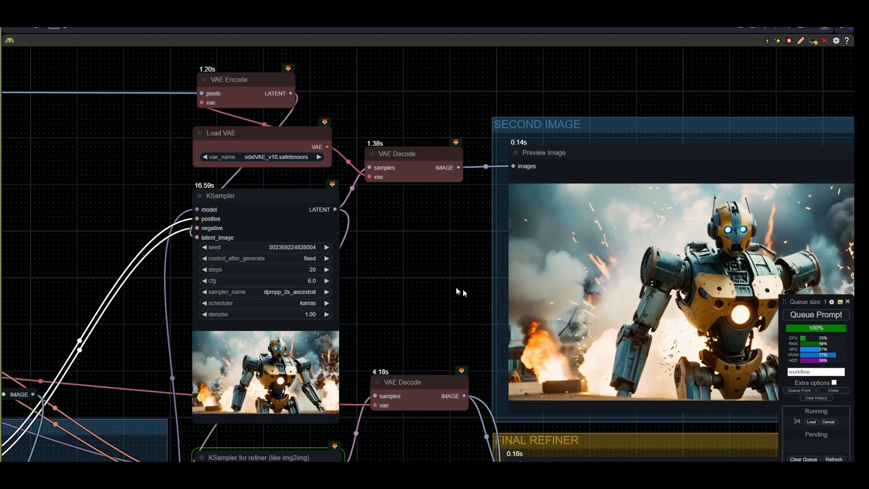
left_click_drag(456, 289, 374, 268)
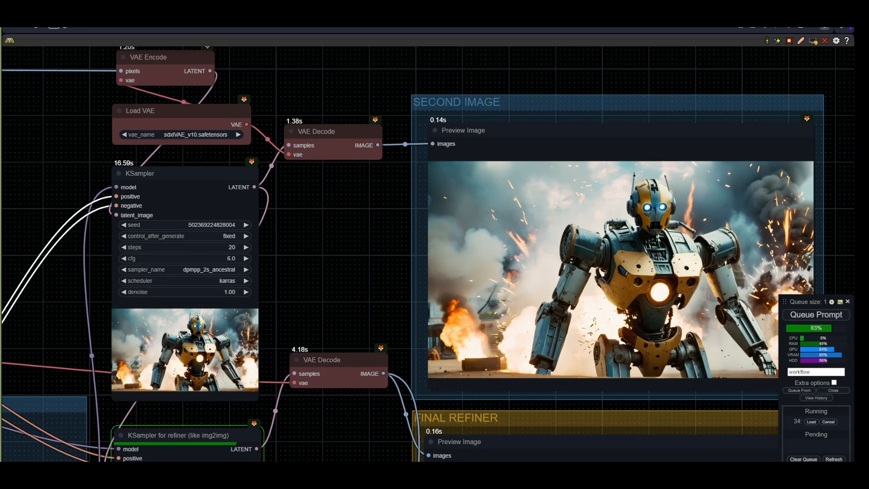
scroll(620, 312, "down", 1)
left_click_drag(402, 443, 362, 253)
scroll(362, 257, "down", 2)
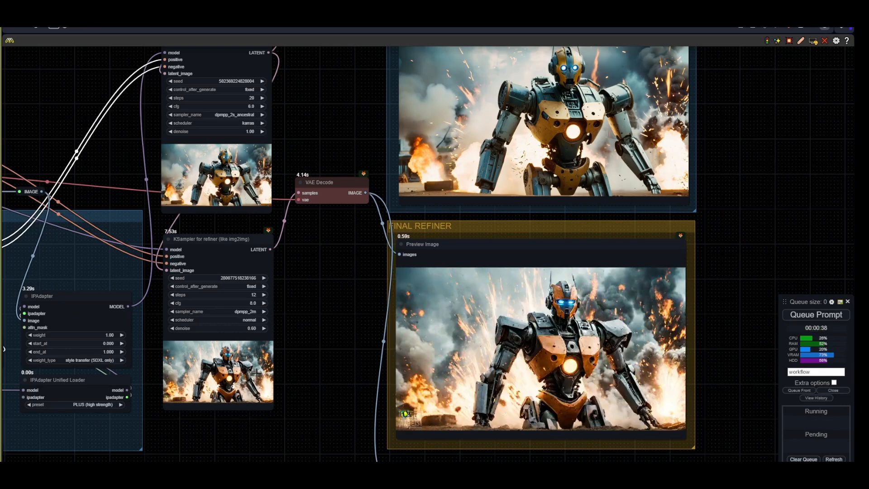
left_click_drag(172, 434, 456, 227)
left_click_drag(249, 336, 414, 366)
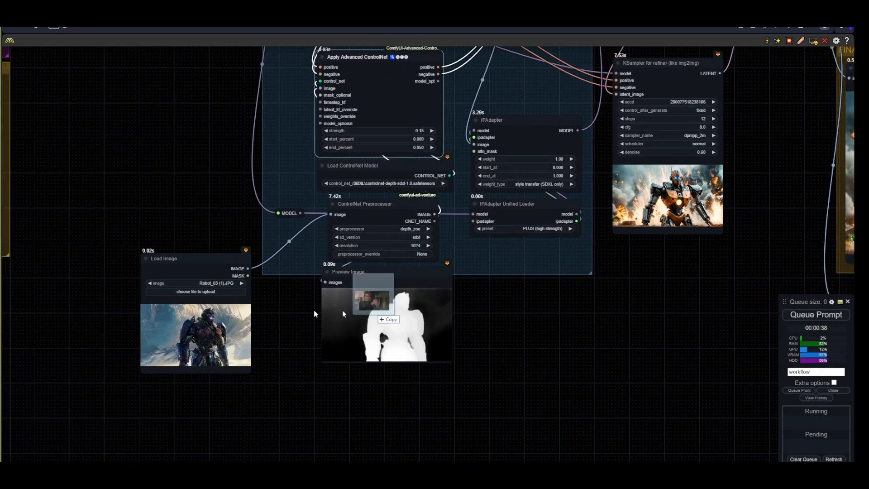
- Load the image 800px-Abl00001 (1).jpeg into the Load Image node and queue the prompt
left_click_drag(343, 311, 194, 330)
scroll(230, 287, "up", 6)
left_click(829, 316)
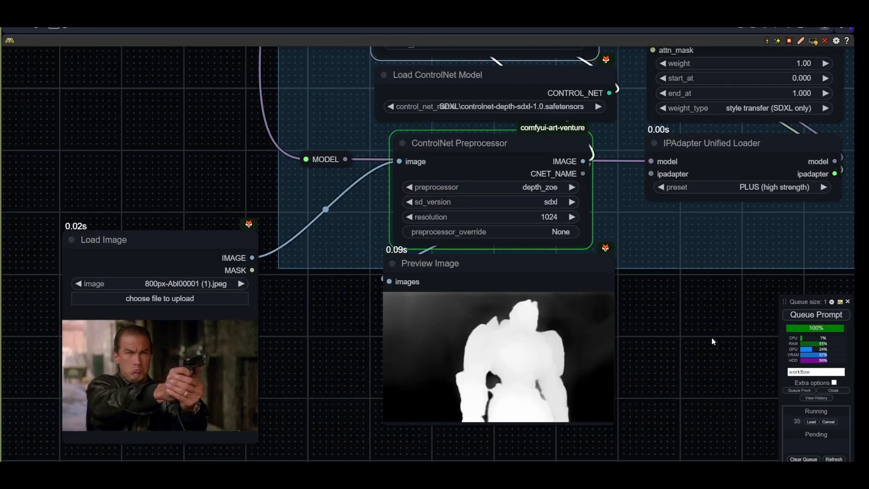
- Extend the String Function's first prompt so it reads "wide angle shot of a robot holding a gun"
scroll(692, 328, "down", 5)
left_click_drag(696, 314, 470, 429)
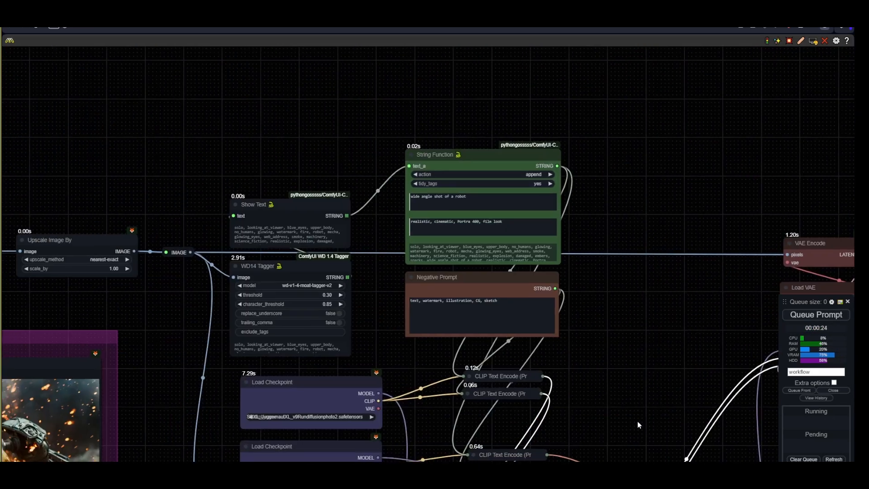
scroll(409, 216, "up", 5)
left_click(474, 200)
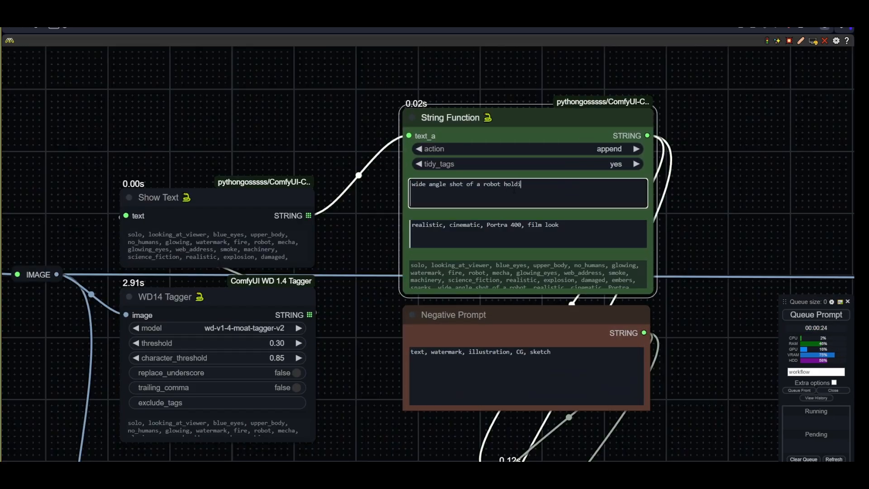
type("holding a gun")
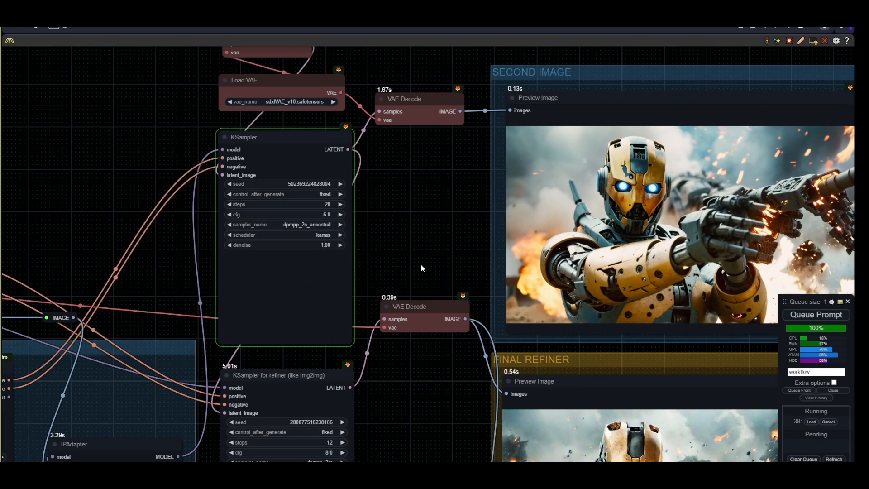
- Inspect the second image and final refiner previews produced by the holding-a-gun run
left_click_drag(420, 263, 322, 266)
left_click_drag(324, 308, 320, 344)
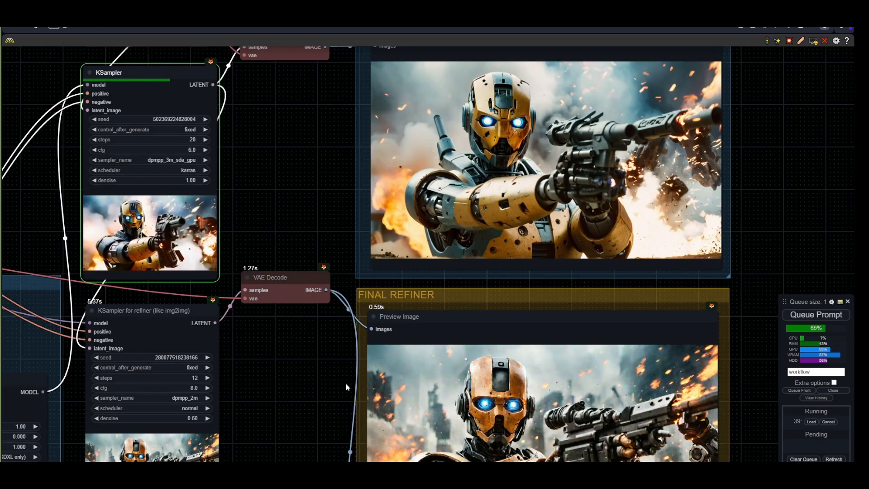
scroll(324, 392, "down", 2)
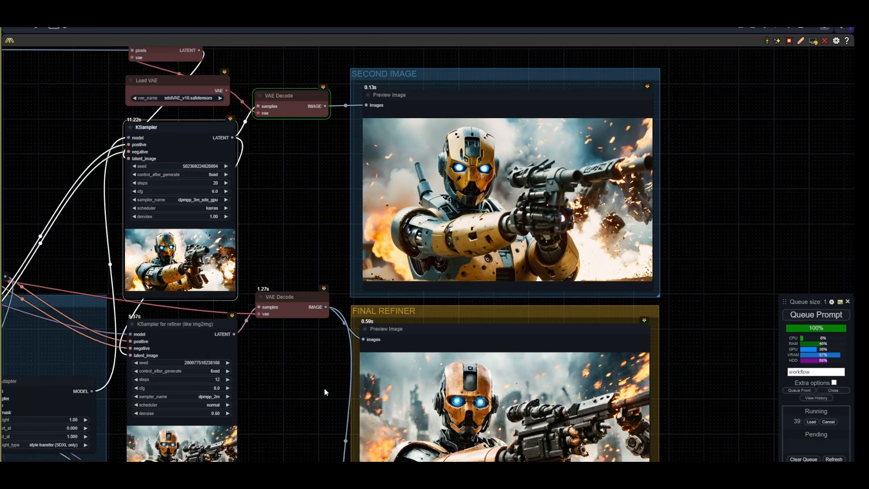
scroll(325, 392, "down", 4)
left_click_drag(257, 303, 649, 260)
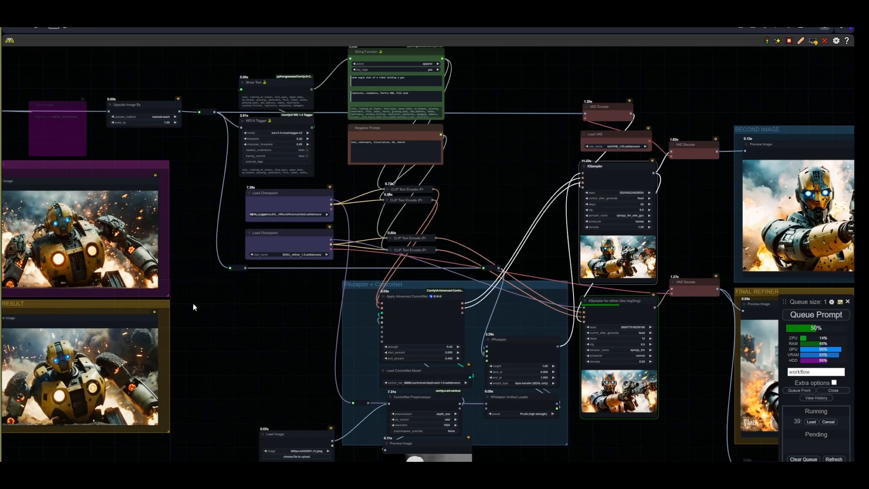
scroll(193, 302, "down", 3)
left_click_drag(120, 210, 823, 193)
left_click_drag(832, 190, 452, 299)
scroll(314, 347, "up", 8)
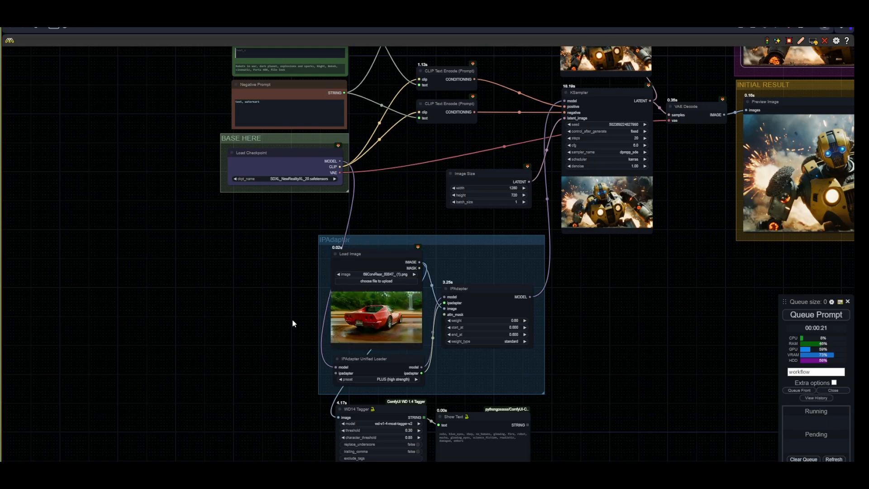
- Examine the base pipeline's prompt nodes and the IPAdapter group holding the Corvette reference image
scroll(293, 319, "up", 5)
left_click_drag(496, 154, 446, 382)
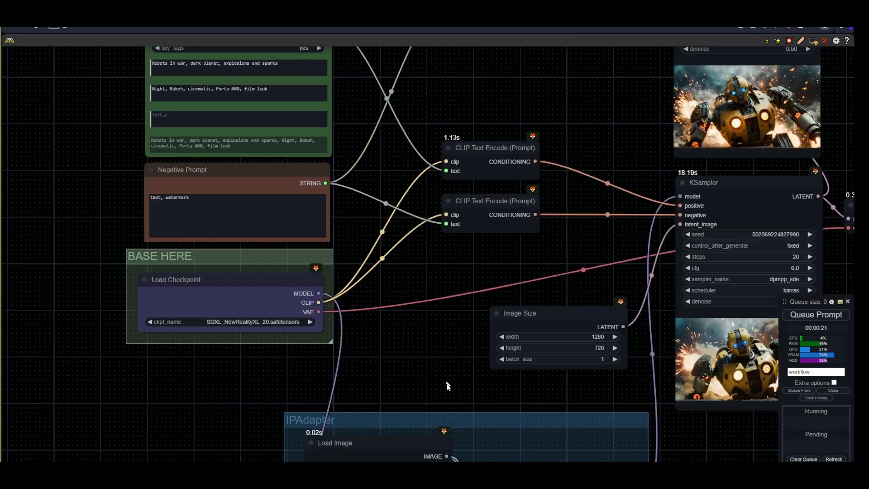
left_click_drag(387, 164, 400, 306)
left_click_drag(480, 380, 443, 161)
left_click_drag(559, 397, 549, 127)
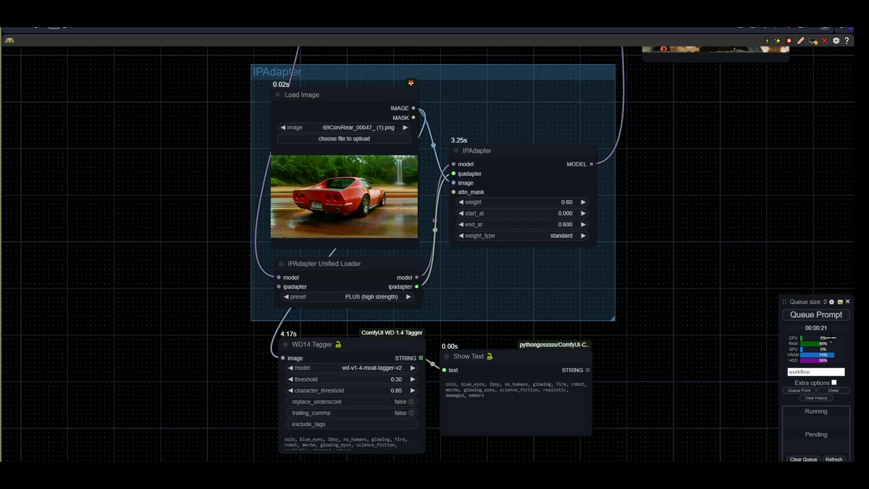
left_click(816, 314)
scroll(647, 381, "up", 3)
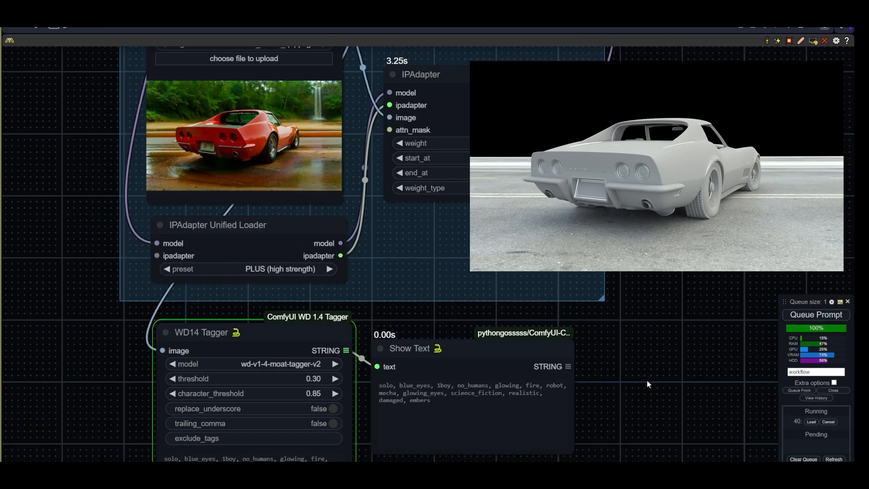
left_click_drag(648, 381, 639, 400)
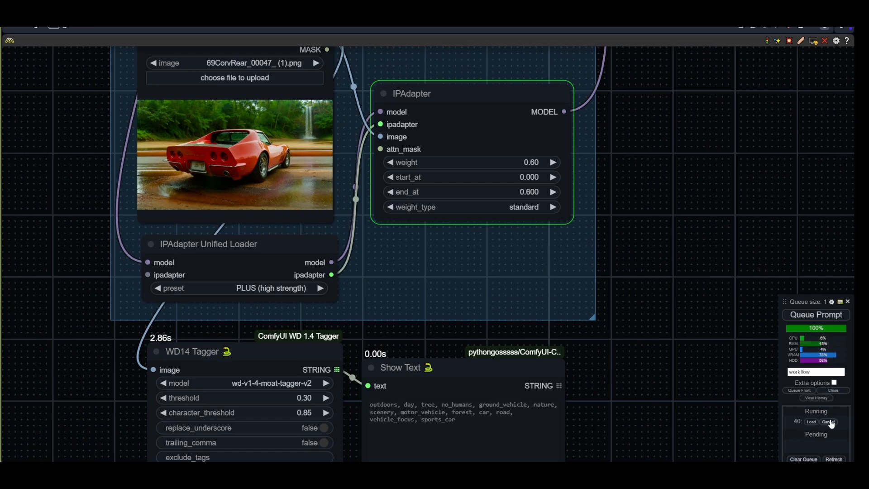
left_click(831, 423)
- Replace "Night" with "day" in the base String Function's second prompt text
scroll(584, 426, "up", 3)
left_click_drag(423, 420, 300, 396)
scroll(667, 401, "down", 4)
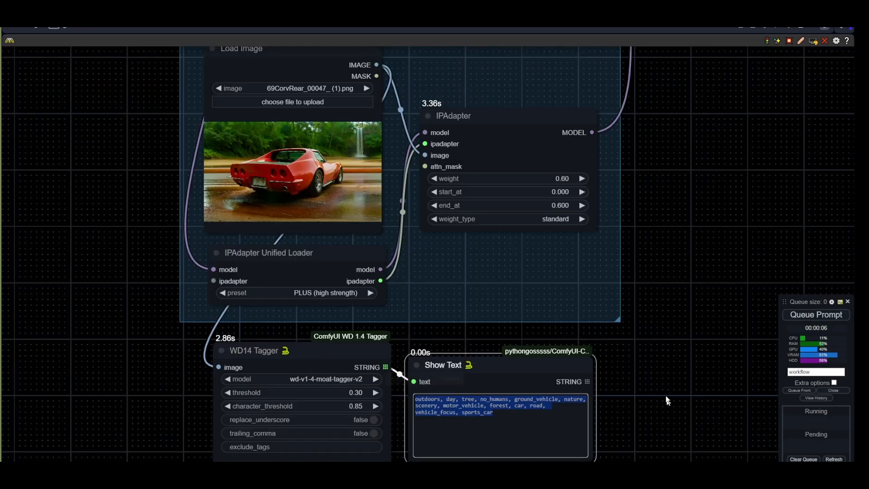
left_click_drag(149, 91, 127, 278)
left_click_drag(127, 173, 229, 316)
scroll(229, 312, "up", 5)
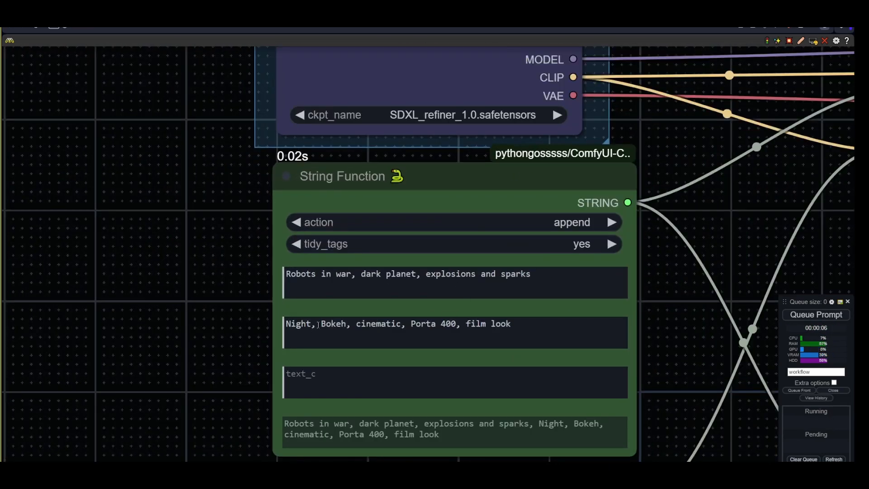
left_click_drag(318, 325, 286, 325)
type("day,")
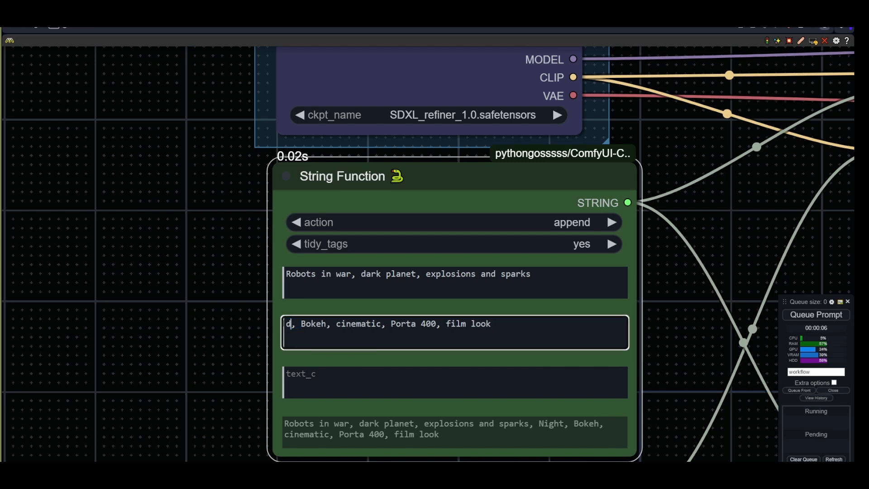
- Replace the base String Function's first prompt text with "1969 Corvette Stingray"
left_click(395, 274)
left_click_drag(395, 274, 531, 274)
left_click(285, 274, "shift")
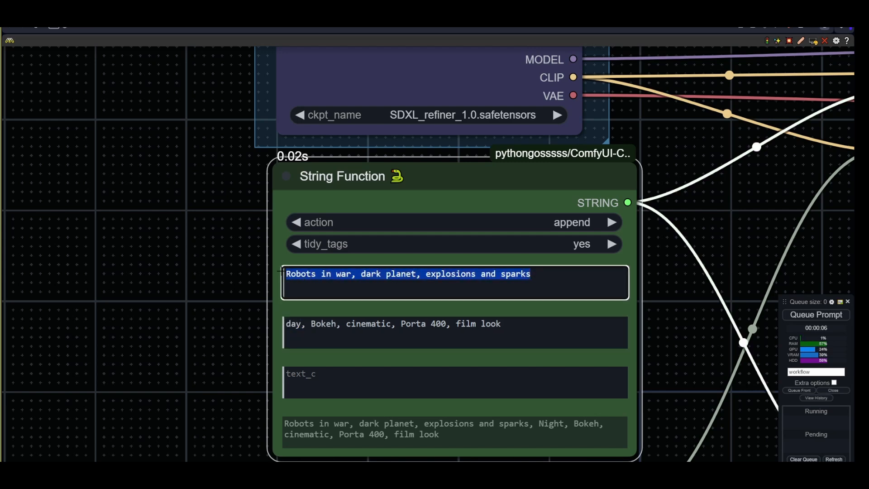
type("1969 Corvette")
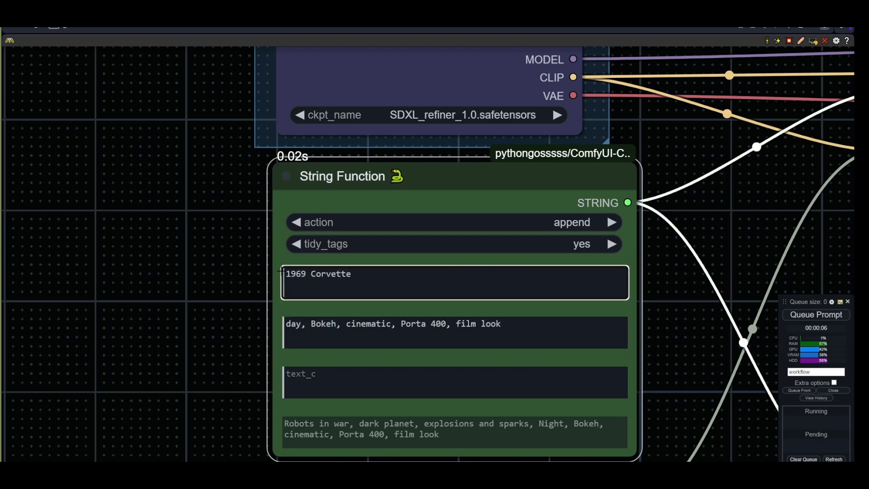
type("day, Bokeh, cinematic, Porta 400, film look")
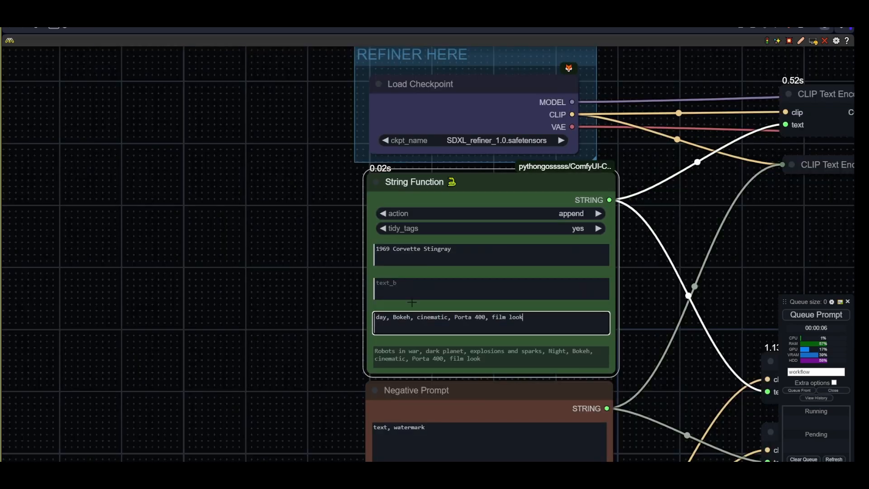
- Move the "1969 Corvette Stingray" text from the first prompt box into the text_b box
left_click_drag(455, 249, 376, 248)
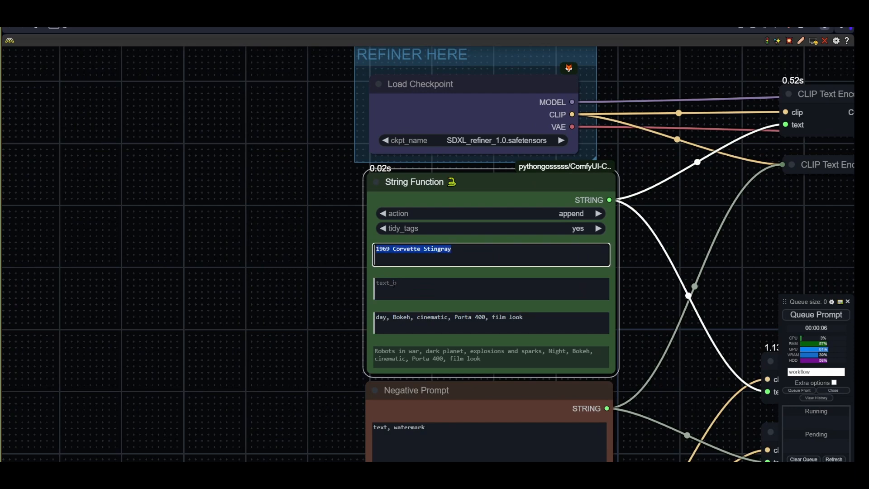
key("ctrl+x")
left_click(426, 288)
key("ctrl+v")
- Convert the String Function's text_a widget to an input and queue the prompt
right_click(473, 182)
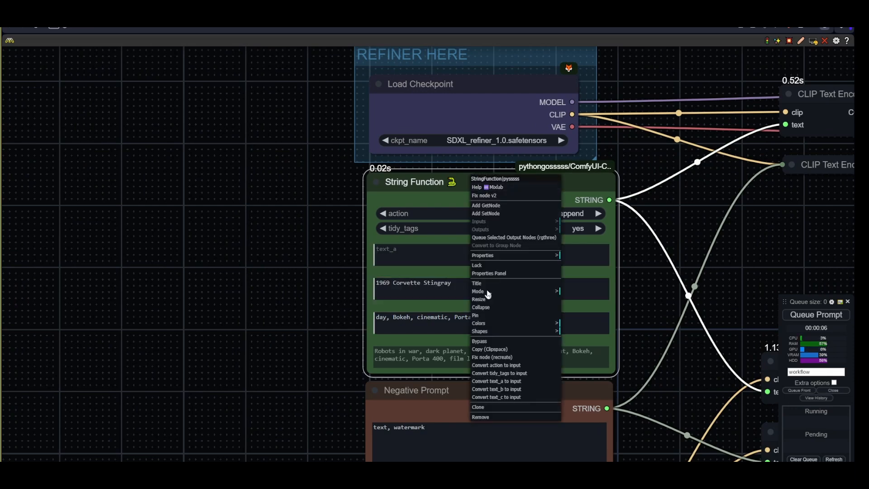
left_click(507, 381)
scroll(407, 353, "down", 5)
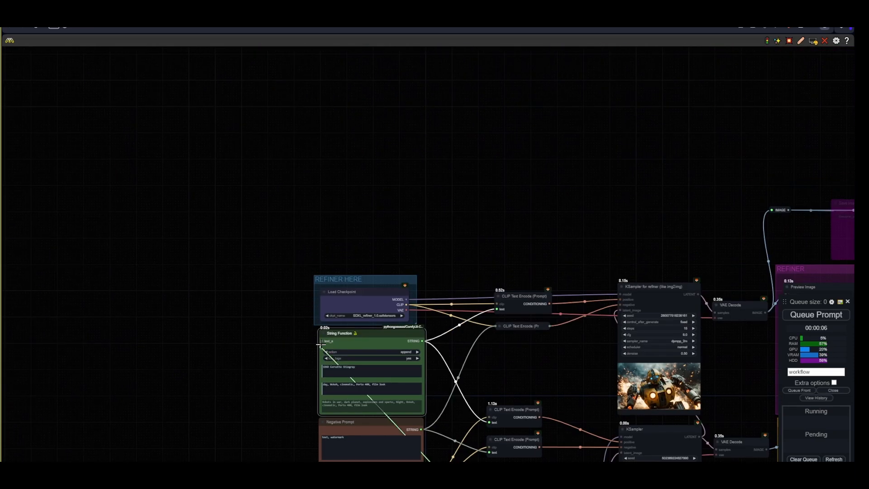
left_click_drag(320, 345, 321, 341)
scroll(465, 371, "up", 4)
left_click_drag(465, 371, 329, 272)
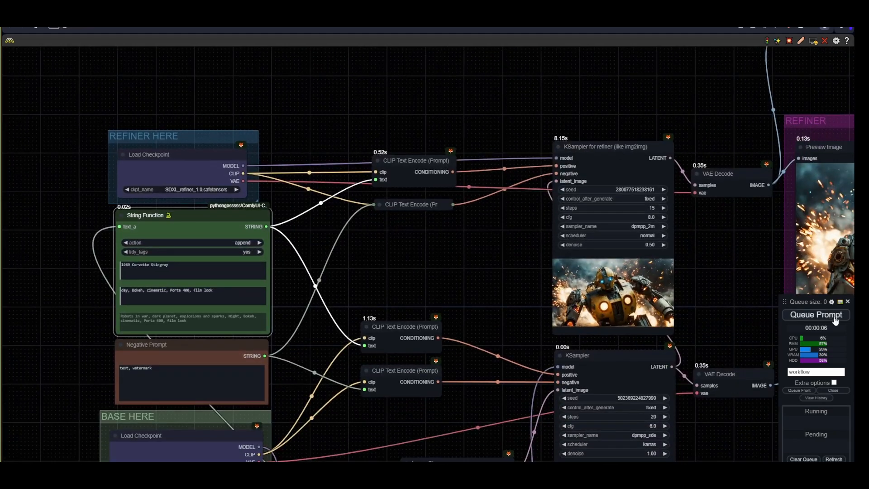
left_click(819, 317)
- Watch the KSampler, refiner and initial result previews as the Corvette run generates
left_click_drag(466, 388, 433, 22)
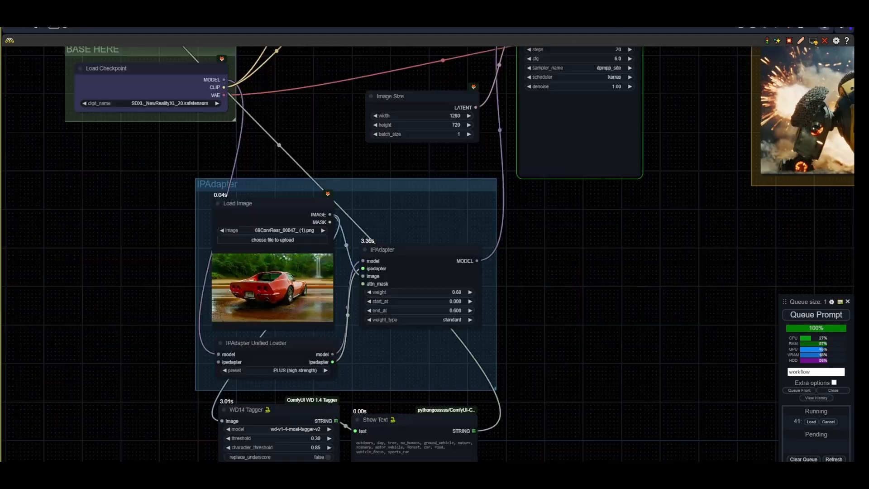
scroll(195, 349, "down", 2)
scroll(194, 348, "up", 3)
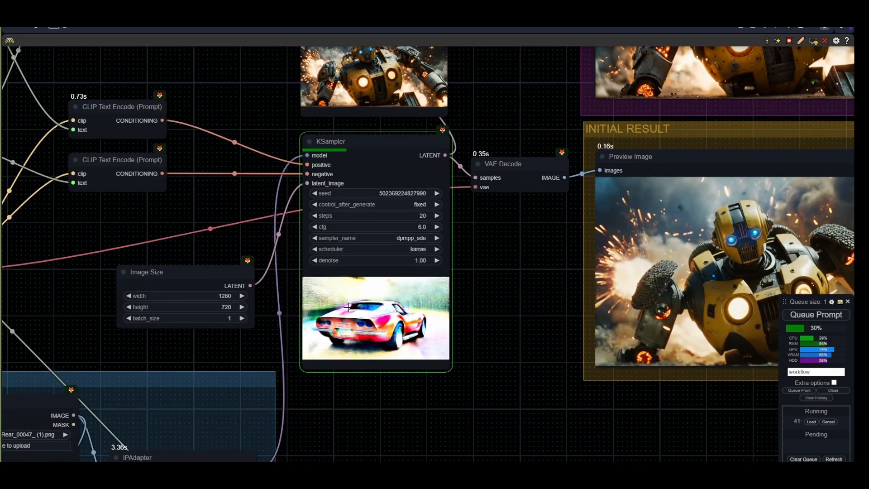
left_click_drag(350, 477, 457, 404)
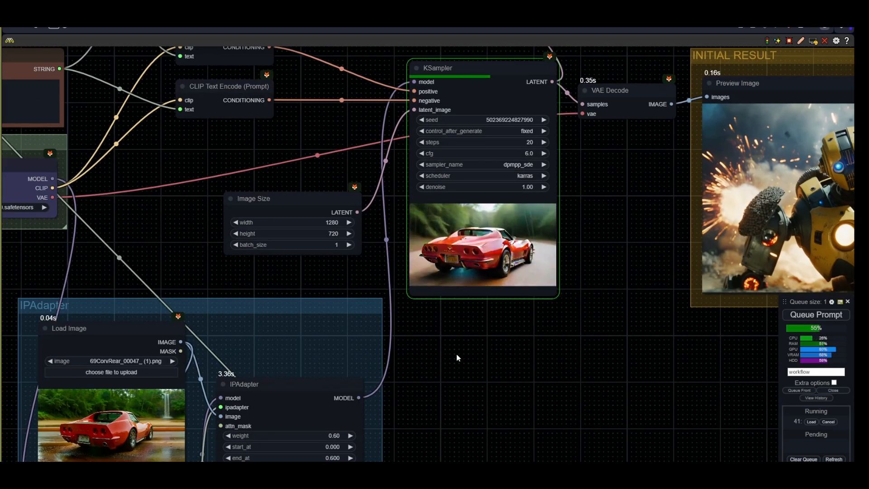
left_click_drag(482, 324, 467, 426)
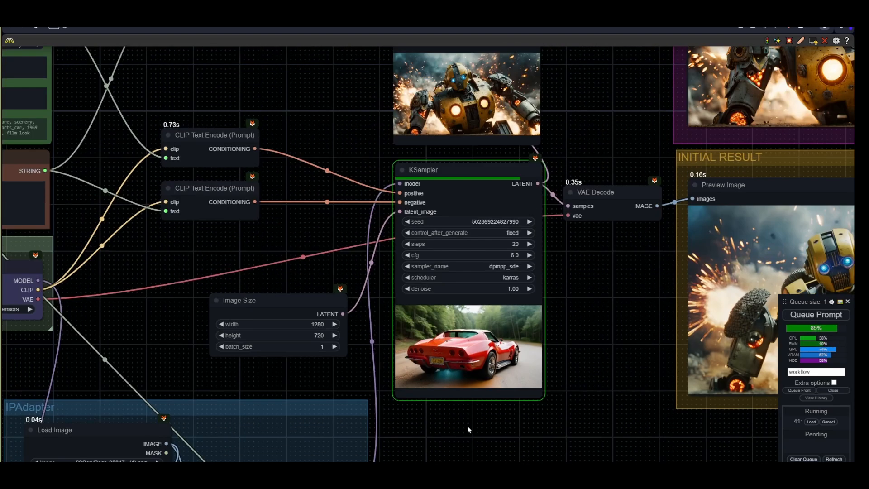
scroll(561, 322, "up", 3)
left_click_drag(564, 318, 523, 447)
left_click_drag(548, 358, 247, 301)
scroll(247, 301, "down", 1)
left_click_drag(576, 341, 371, 407)
scroll(371, 407, "down", 3)
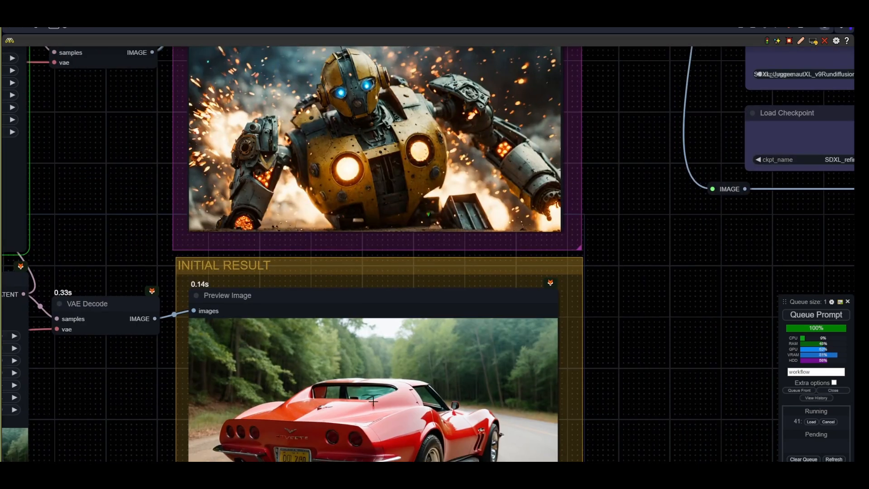
left_click_drag(601, 209, 643, 248)
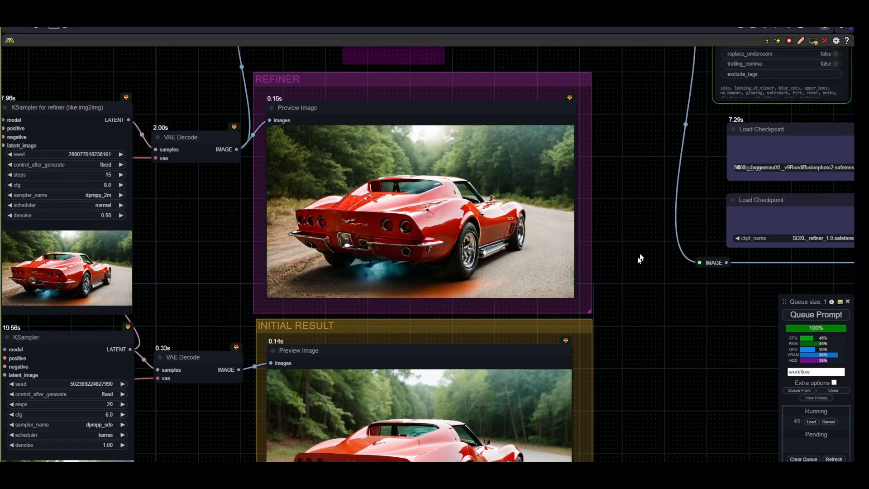
left_click_drag(616, 106, 357, 316)
scroll(317, 280, "up", 4)
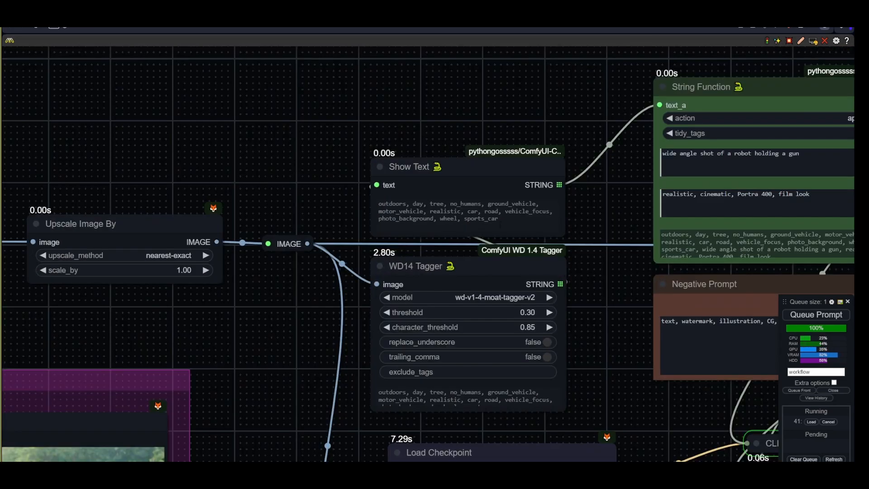
- Replace the robot pipeline's first prompt text with "1969 Corvette Stingray"
left_click_drag(609, 338, 241, 403)
left_click_drag(435, 220, 292, 220)
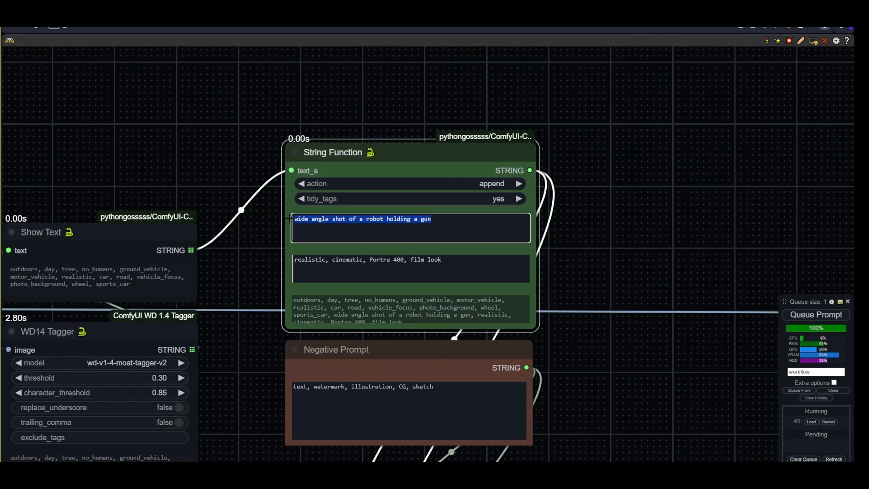
key("BackSpace")
type("1969 Corvette Stingray")
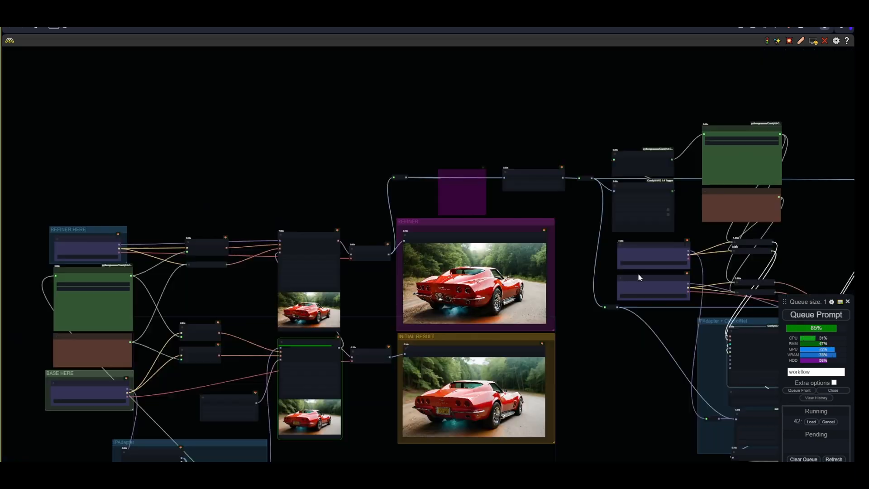
- Set the Apply Advanced ControlNet strength to 0.05 and its end_percent to 0.05
scroll(361, 398, "up", 4)
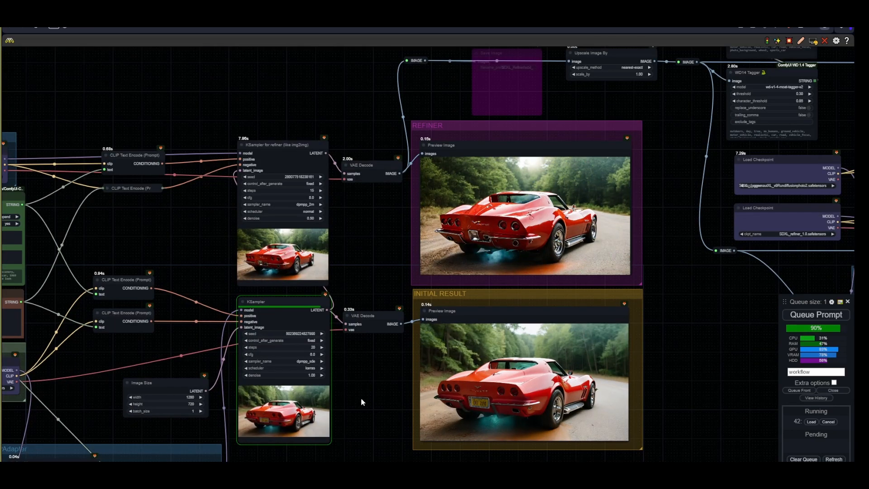
left_click_drag(729, 346, 475, 399)
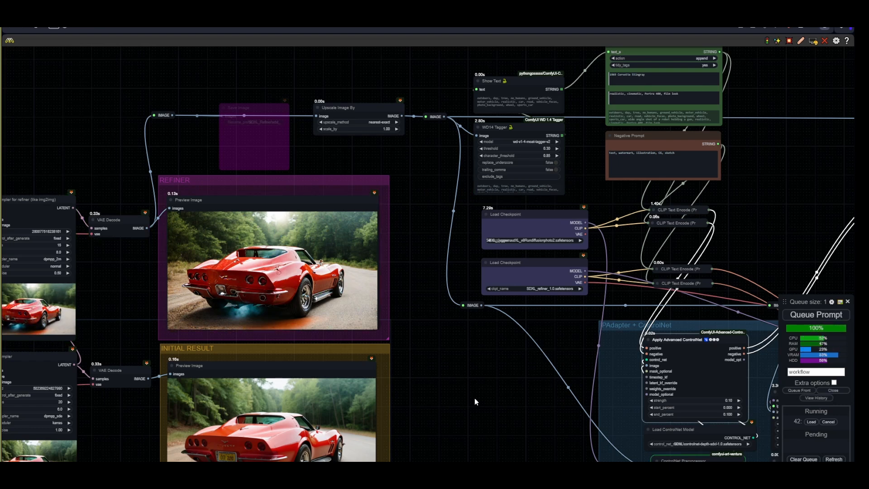
scroll(474, 398, "right", 10)
scroll(475, 398, "down", 4)
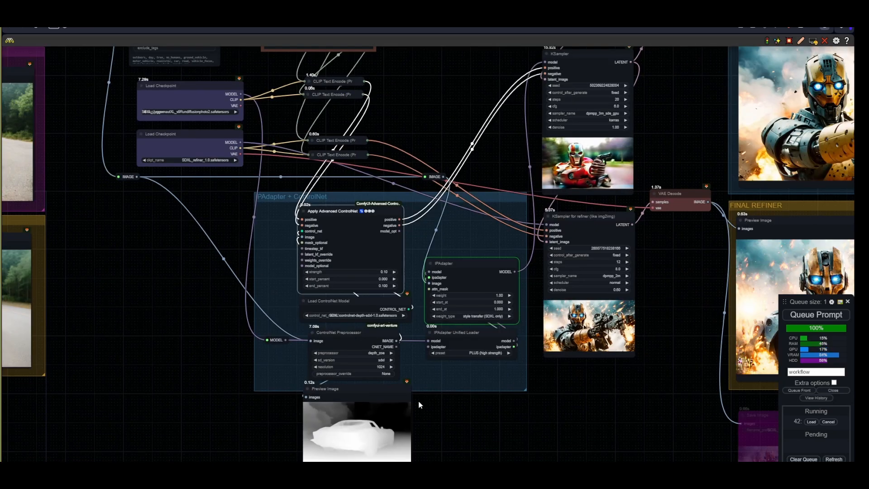
scroll(444, 392, "right", 6)
scroll(445, 392, "up", 3)
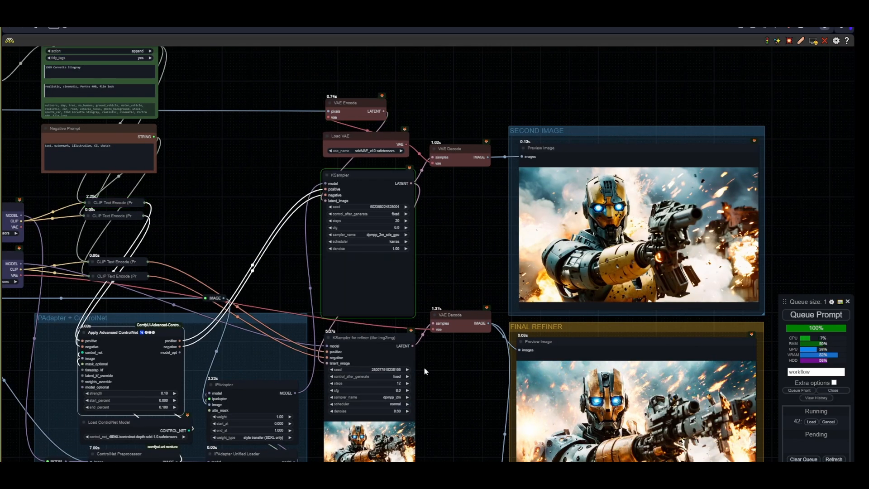
scroll(431, 369, "up", 3)
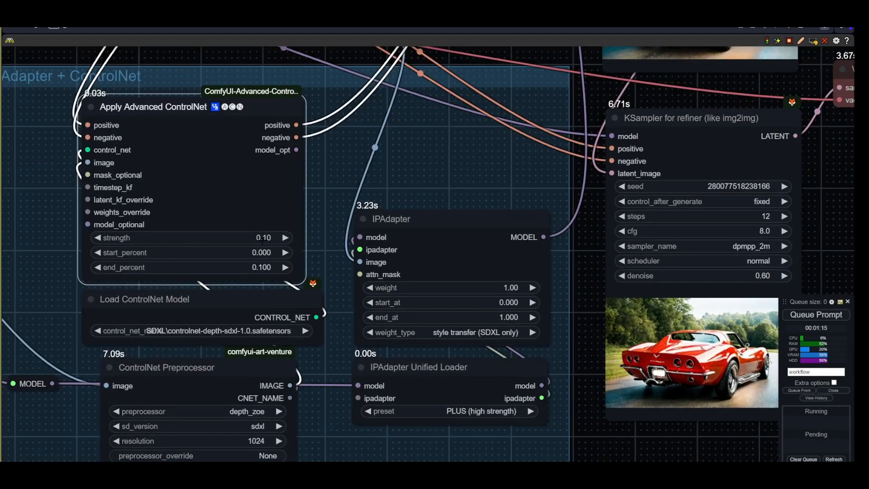
left_click(263, 238)
type("0.05")
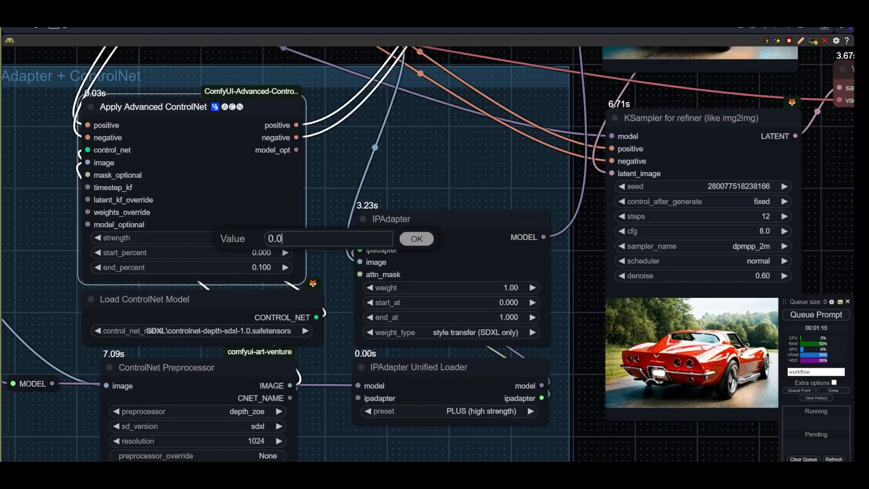
key("Return")
left_click(262, 267)
type("0.05")
key("Return")
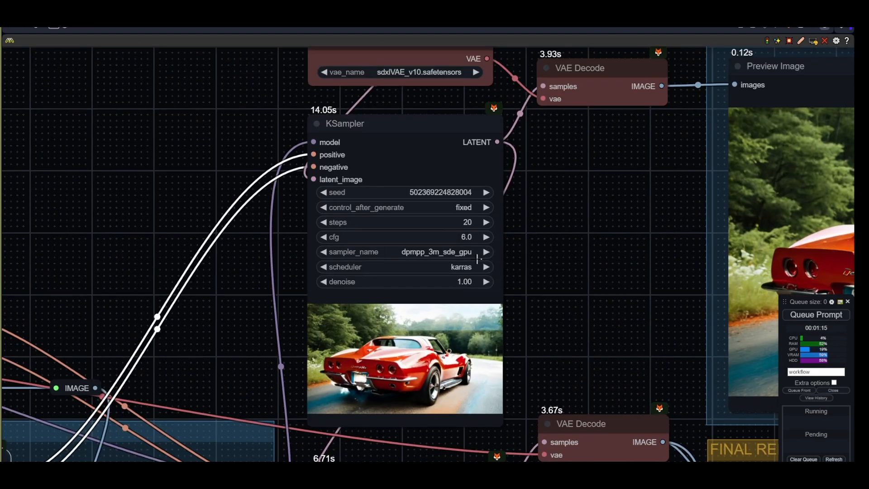
- Switch the base Load Checkpoint model to SDXL_copaxTimelessxl_v10.safetensors
left_click(447, 301)
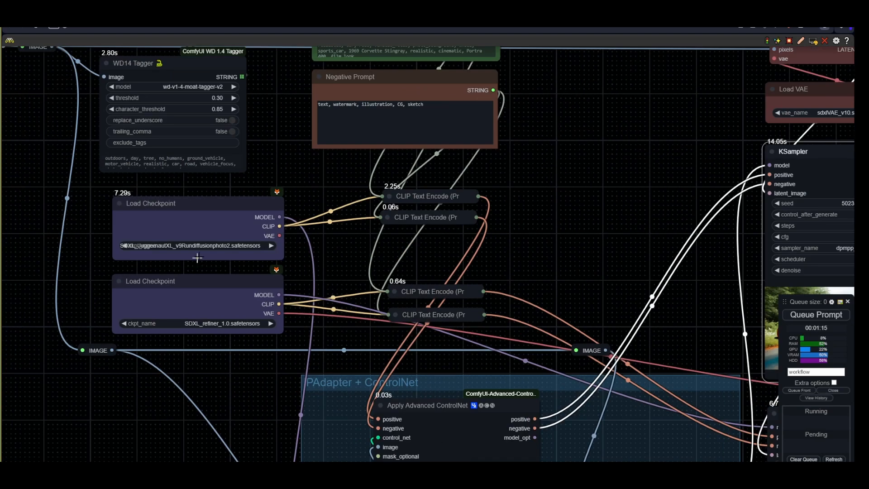
left_click(198, 247)
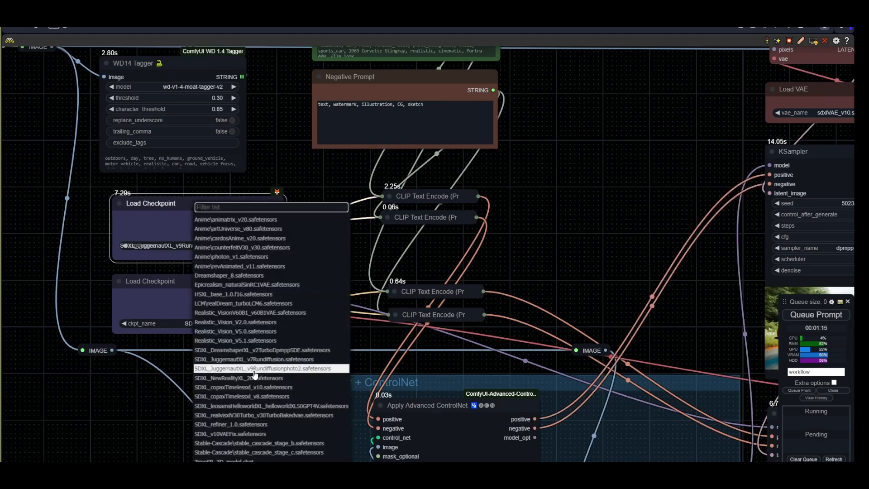
left_click(266, 388)
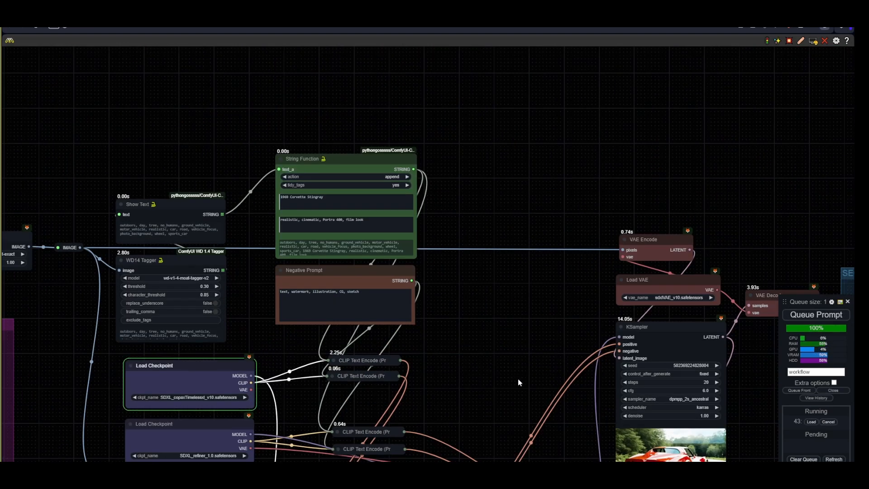
- Load the default ComfyUI workflow to start a new style transfer workflow
scroll(516, 376, "up", 2)
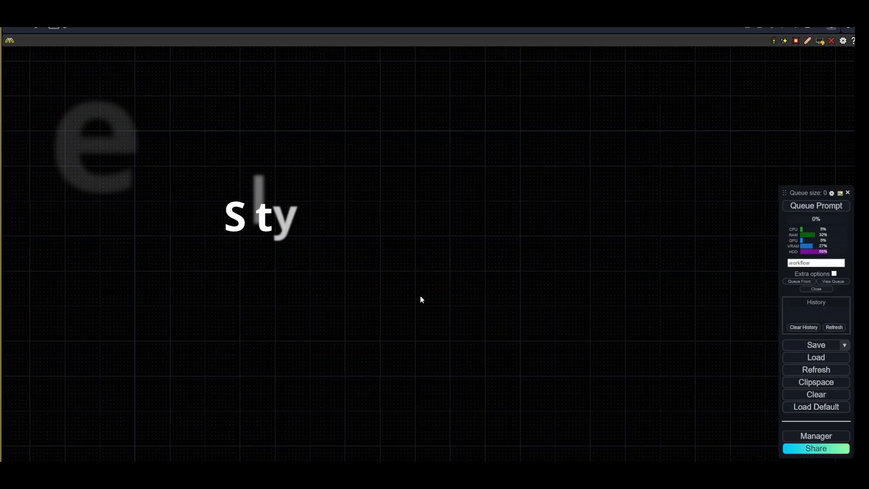
scroll(411, 292, "down", 1)
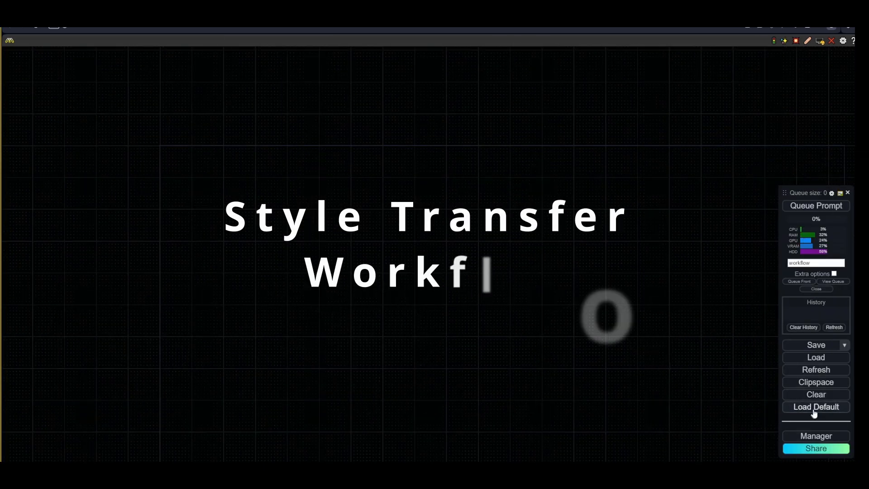
left_click(755, 411)
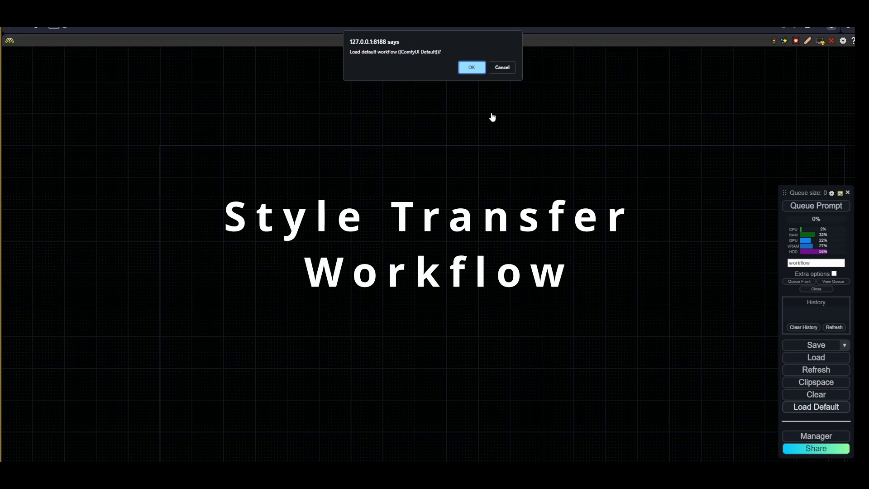
left_click(471, 66)
scroll(564, 256, "up", 3)
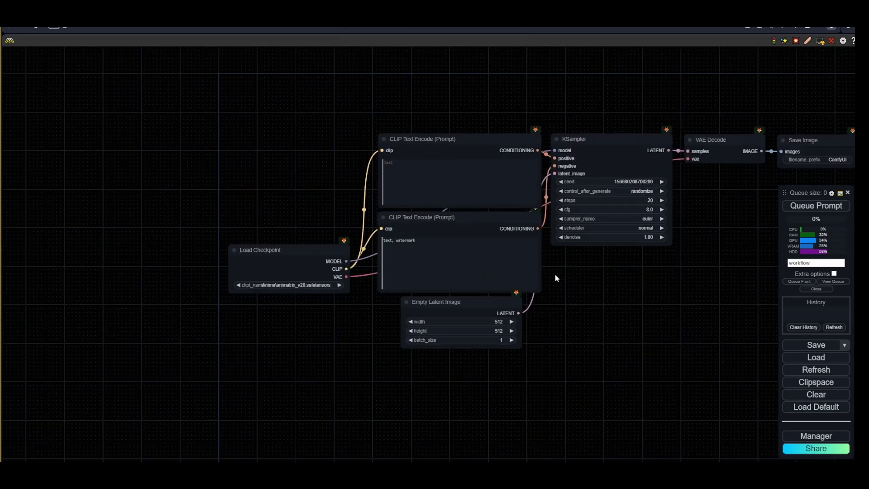
- Add a Prompt text input node above the CLIP Text Encode nodes
scroll(479, 303, "down", 3)
left_click_drag(574, 268, 492, 359)
scroll(464, 318, "up", 4)
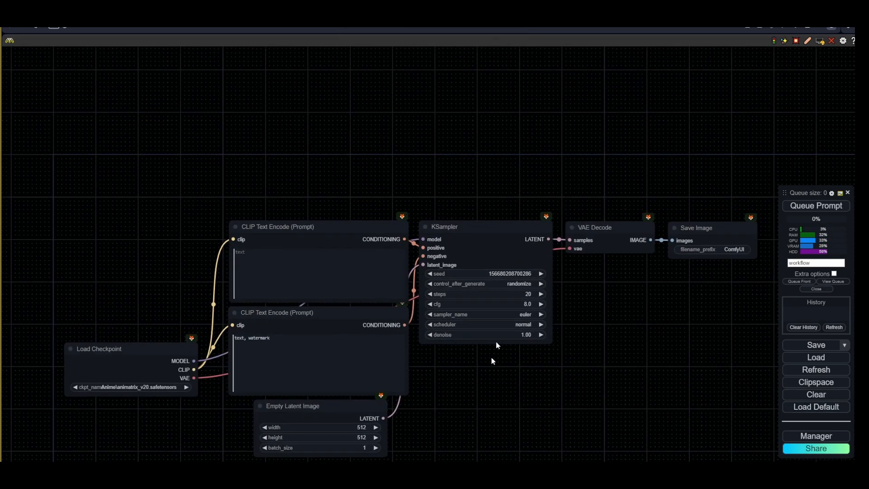
left_click_drag(351, 178, 357, 204)
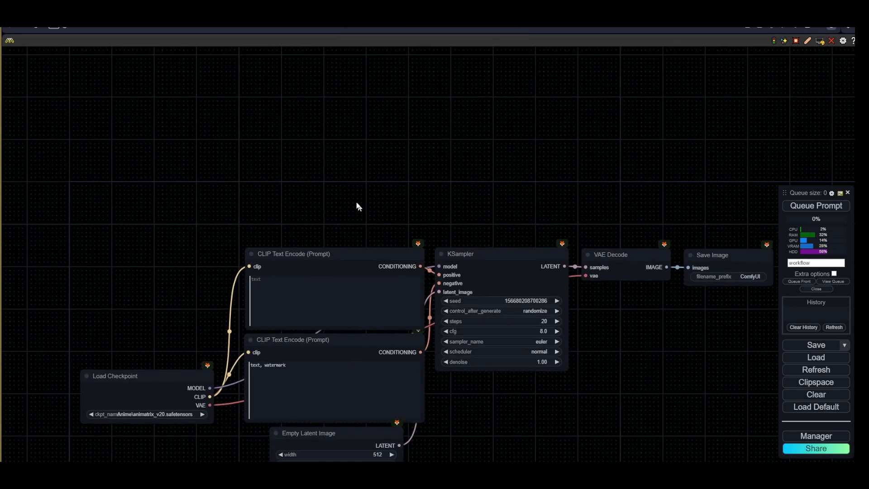
double_click(349, 162)
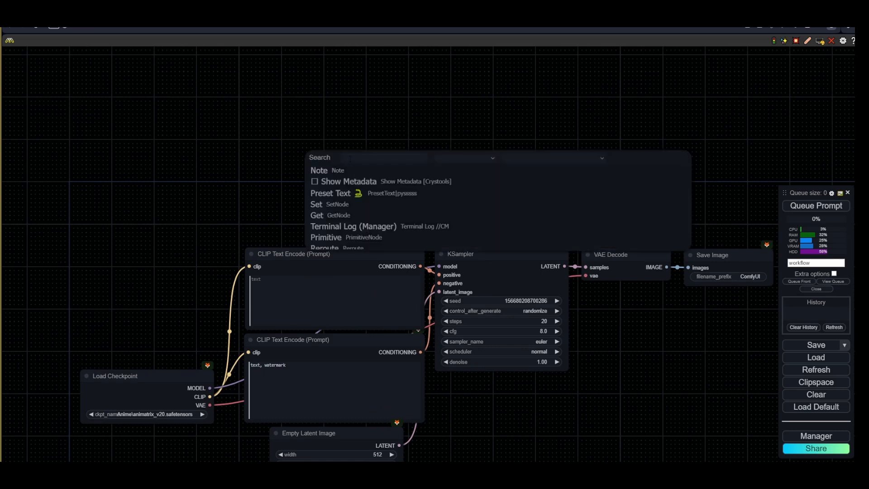
type("text promp")
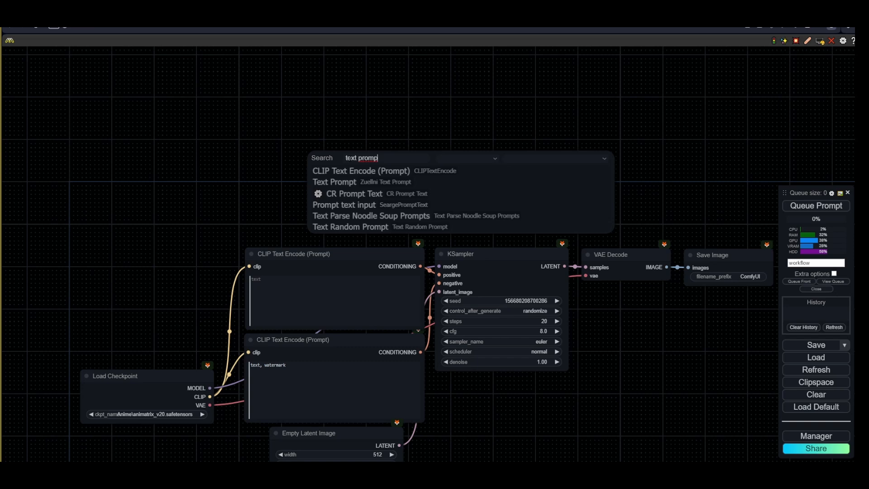
left_click(349, 204)
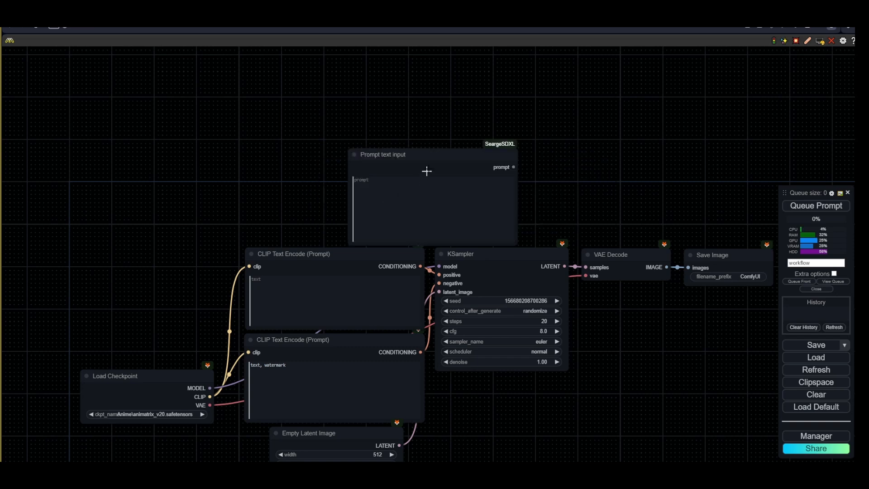
- Delete both CLIP Text Encode (Prompt) nodes
left_click_drag(347, 140, 344, 140)
left_click(338, 256)
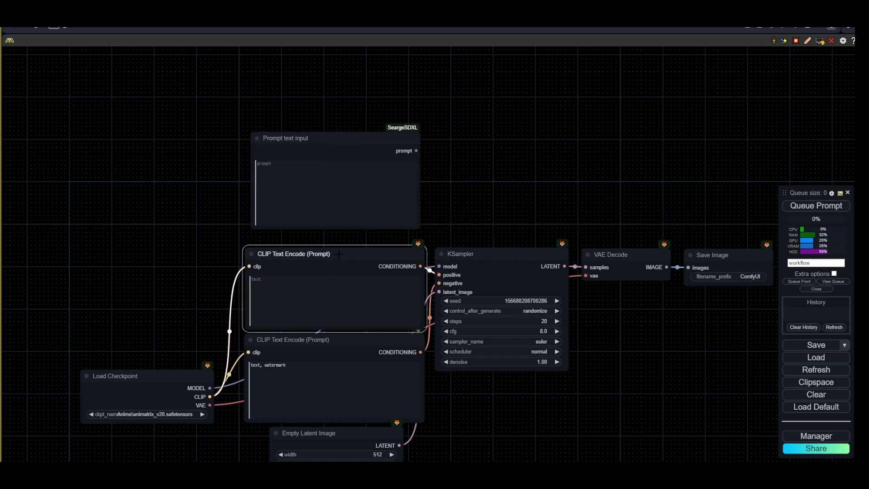
key("Delete")
left_click(334, 343)
key("Delete")
- Move the Load Checkpoint aside and place a second Prompt text input node below the first
left_click_drag(174, 385, 63, 355)
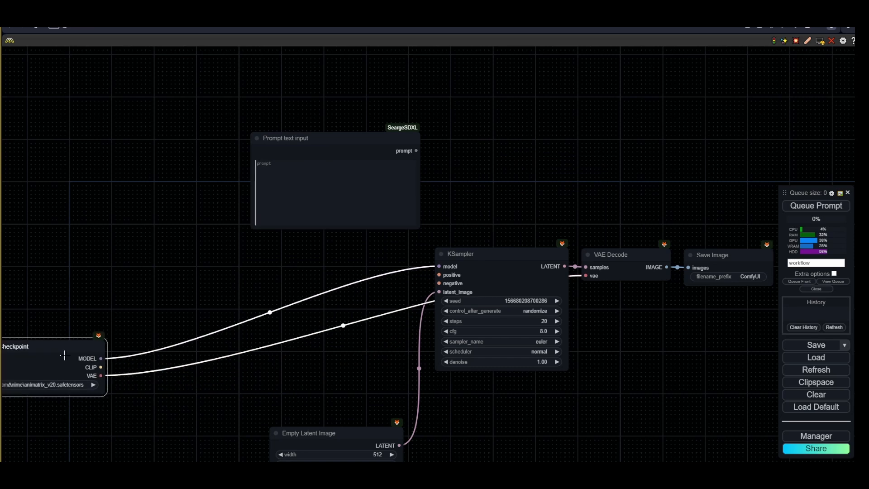
scroll(235, 275, "down", 1)
left_click_drag(218, 247, 345, 258)
mouse_move(424, 174)
left_mouse_down()
mouse_move(380, 211)
mouse_move(392, 186)
mouse_move(342, 185)
mouse_move(340, 293)
mouse_move(349, 283)
left_mouse_up()
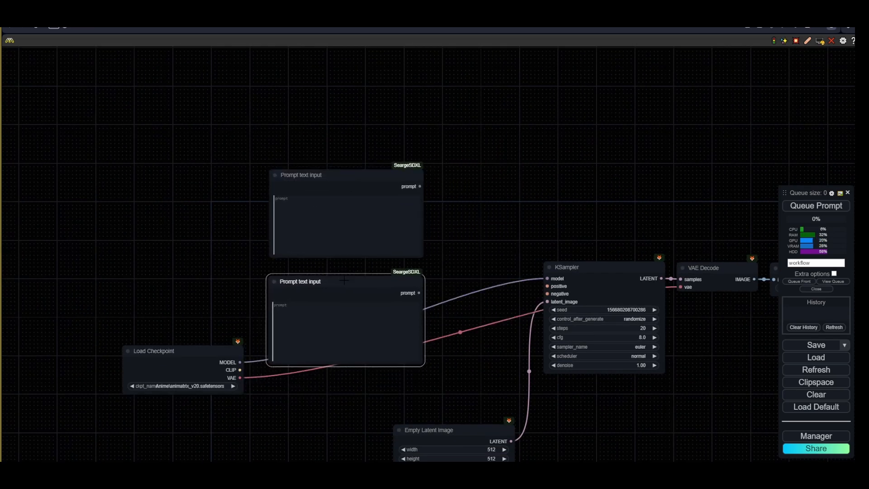
double_click(484, 216)
type("clip ")
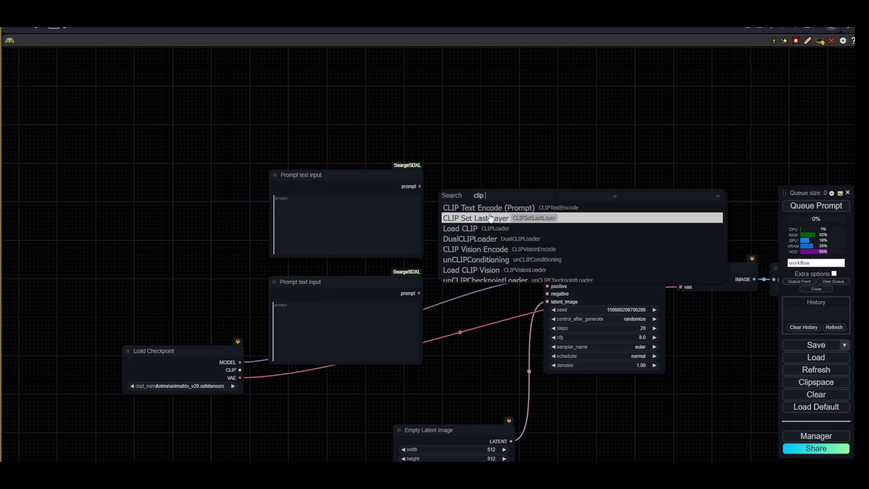
type("encode")
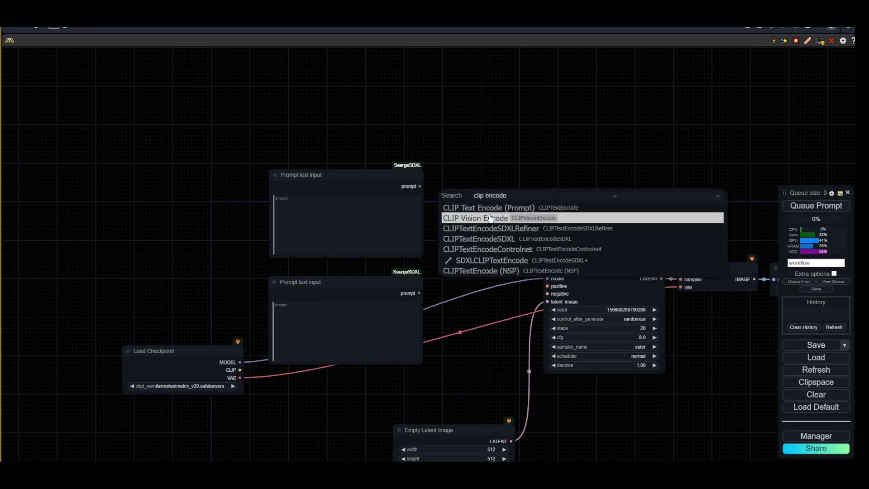
left_click(490, 218)
scroll(442, 209, "up", 2)
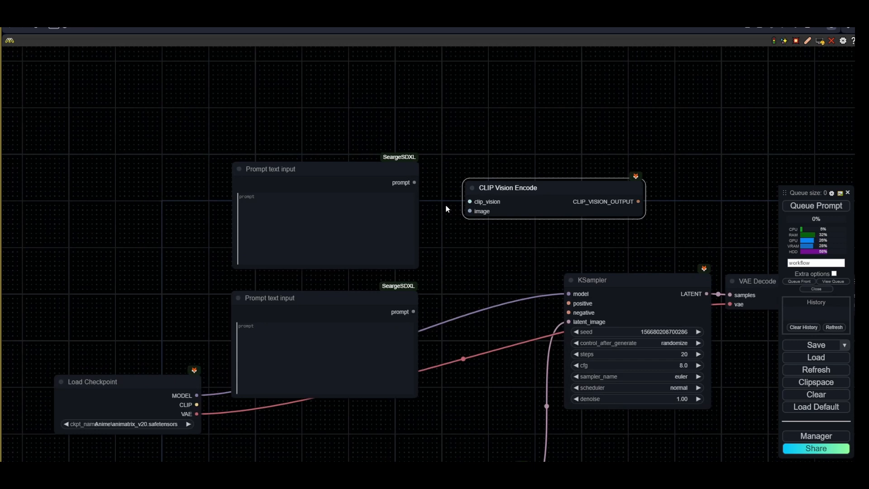
left_click_drag(547, 190, 547, 190)
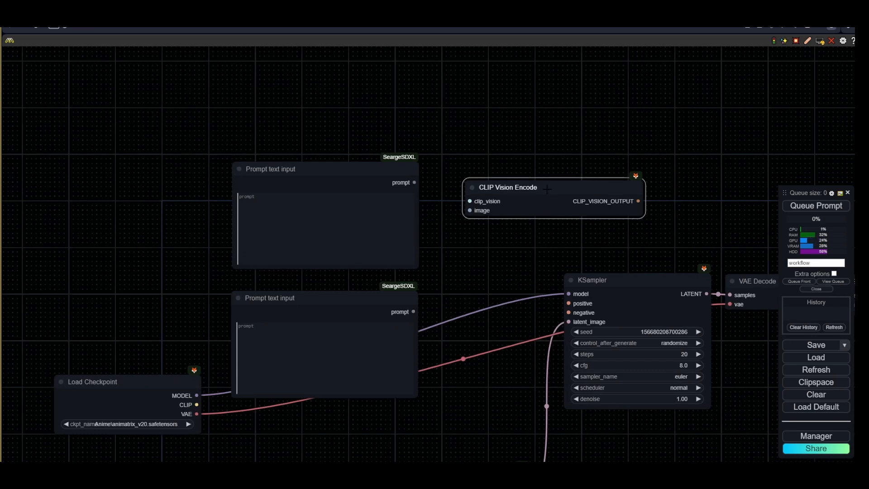
key("Delete")
- Add a CLIP Text Encode (Prompt) node beside the upper Prompt text input and resize it
double_click(487, 198)
type("clip")
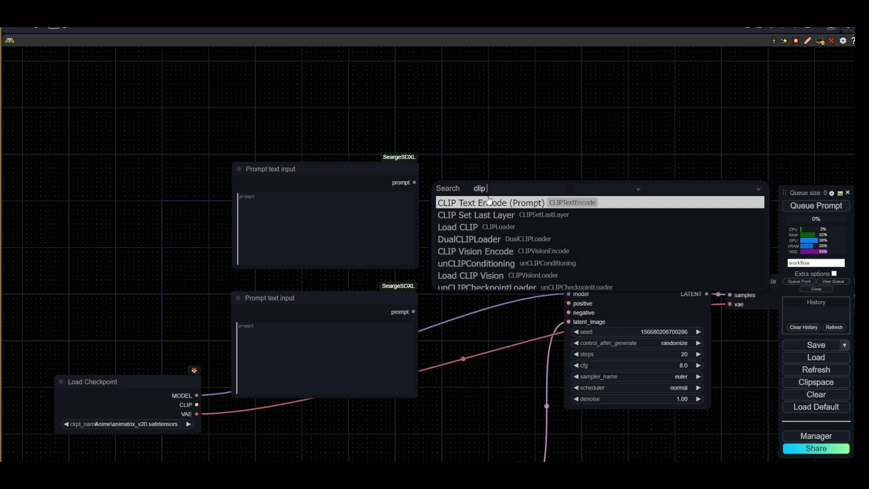
left_click(491, 203)
left_click_drag(560, 198, 510, 170)
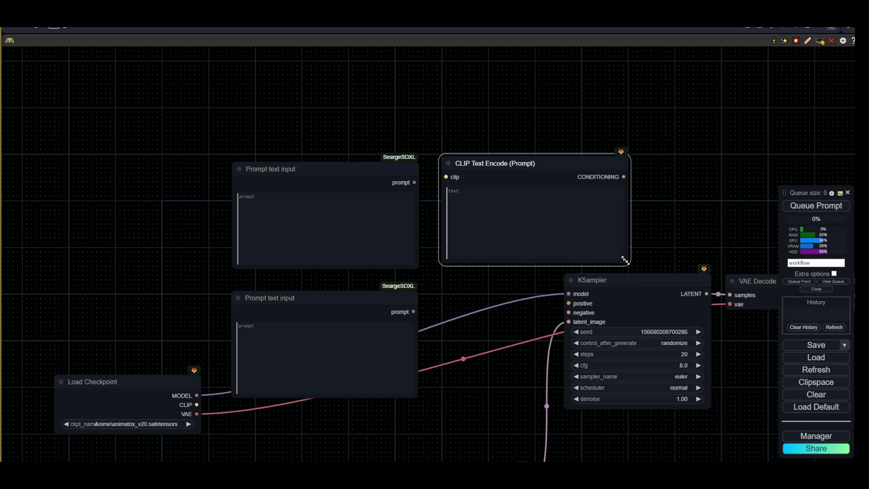
left_click_drag(629, 264, 614, 249)
- Convert the new CLIP Text Encode node's text widget to an input
left_click_drag(368, 172, 322, 148)
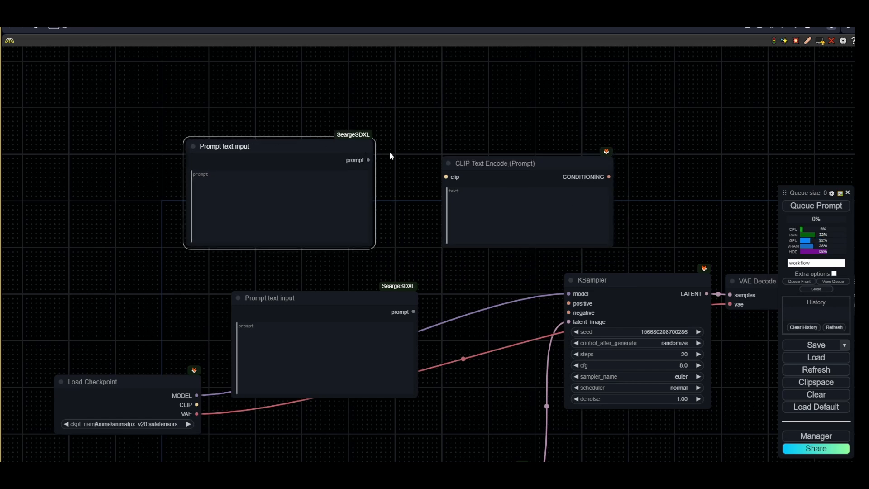
left_click(392, 155)
left_click(500, 168)
right_click(519, 166)
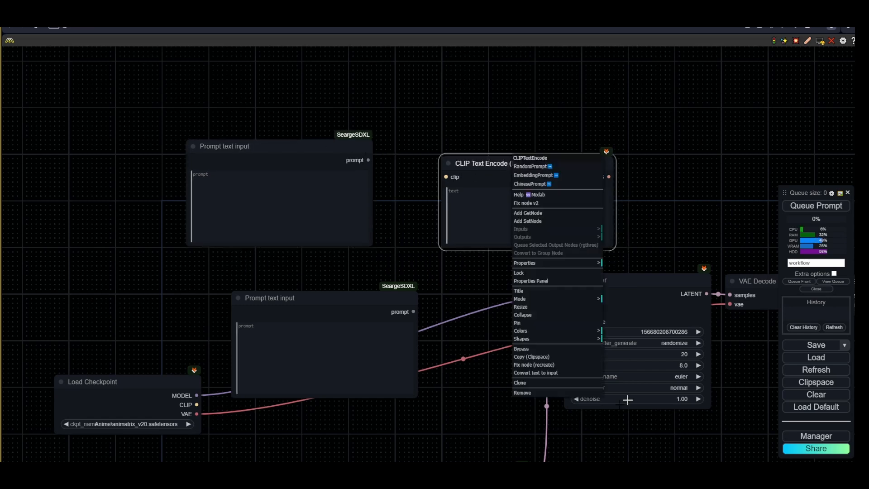
left_click(544, 373)
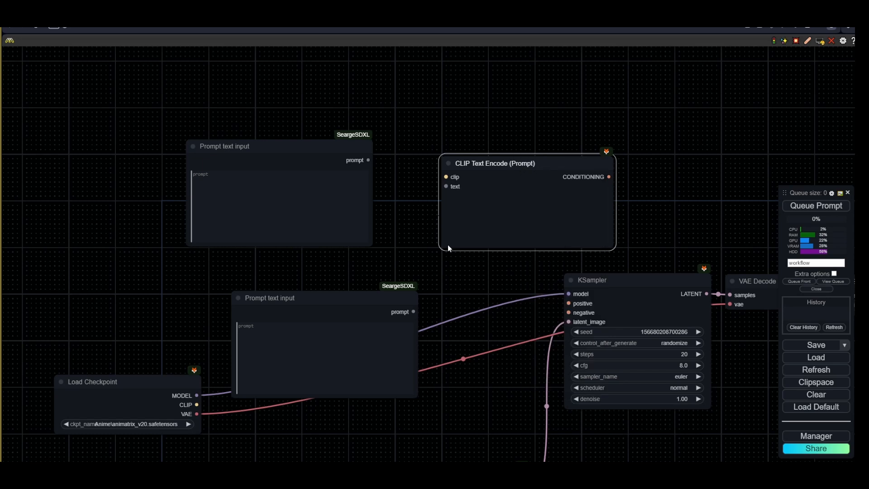
- Route the checkpoint's CLIP through a reroute into the CLIP Text Encode and connect the upper prompt output to its text input
left_click_drag(190, 402, 112, 221)
left_click(121, 252)
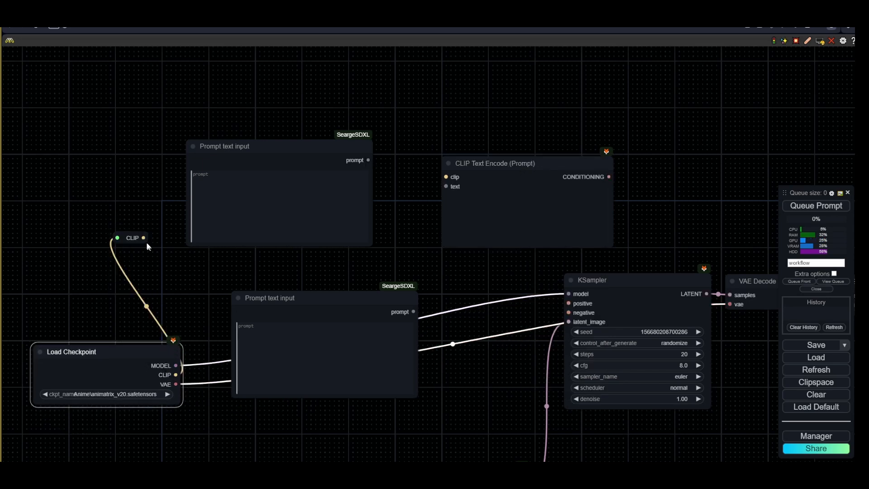
left_click_drag(396, 210, 446, 177)
left_click_drag(369, 160, 446, 186)
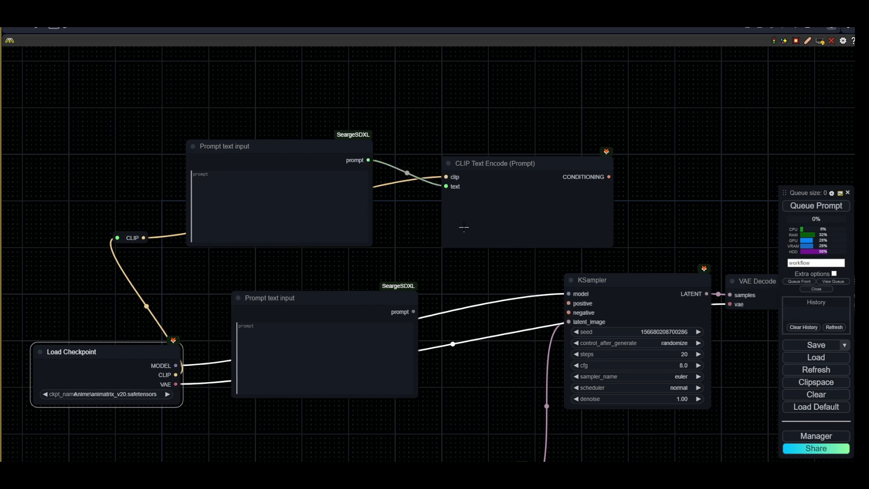
- Shrink and collapse the CLIP Text Encode node next to the upper prompt
left_click_drag(611, 246, 555, 213)
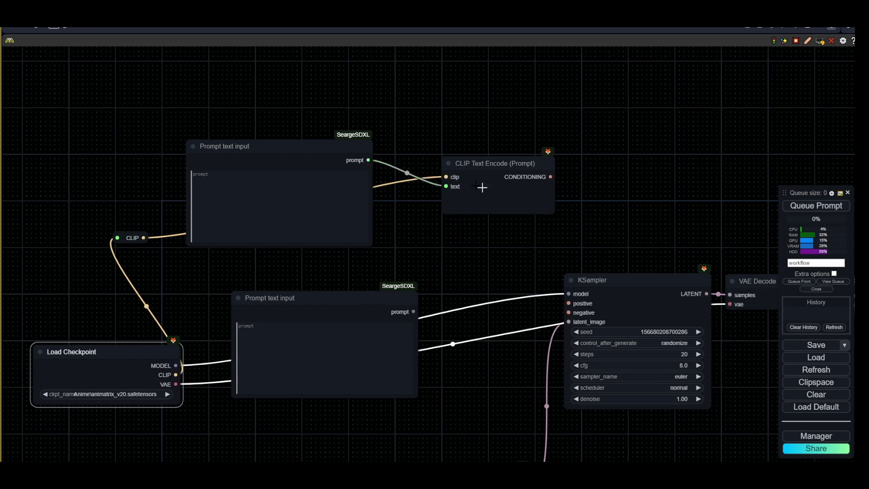
left_click(448, 164)
left_click_drag(474, 163, 445, 176)
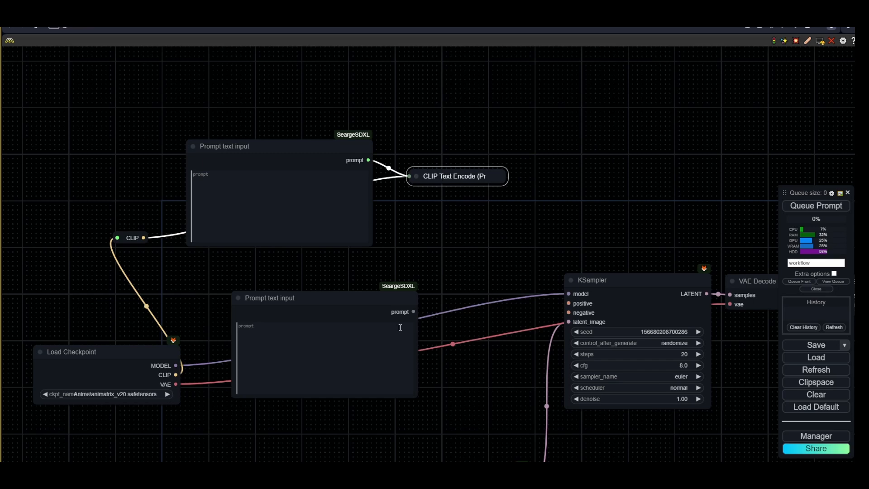
- Rearrange the Load Checkpoint and prompt nodes on the canvas
left_click_drag(271, 298, 248, 283)
left_click_drag(188, 407, 390, 381)
left_click_drag(308, 329, 257, 320)
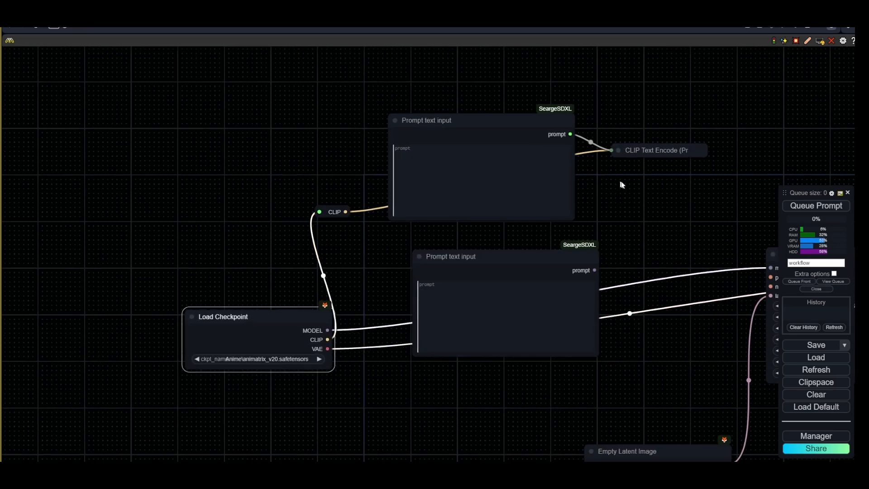
- Expand the CLIP Text Encode node and connect its CONDITIONING output to the KSampler's positive input
left_click_drag(621, 182, 518, 176)
left_click(515, 145)
left_click_drag(685, 137, 527, 142)
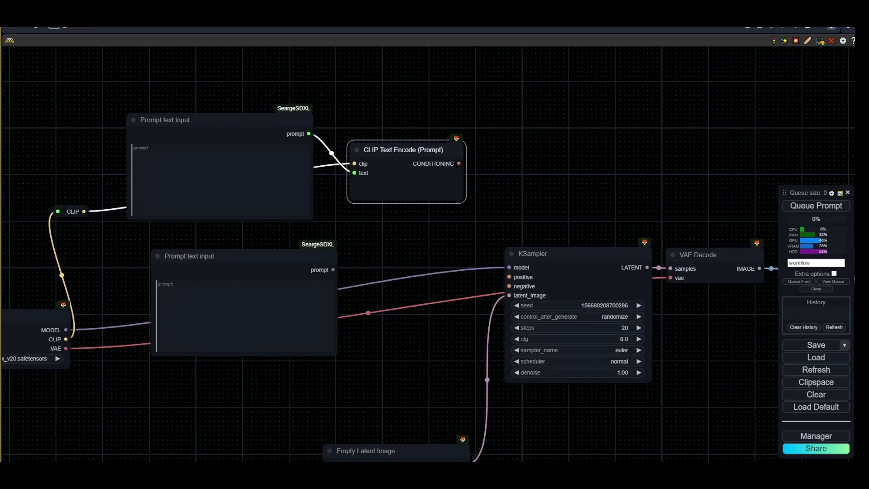
left_click_drag(459, 163, 510, 276)
- Duplicate the CLIP Text Encode node with its connections and wire its text input to the lower prompt node
left_click_drag(361, 295, 571, 281)
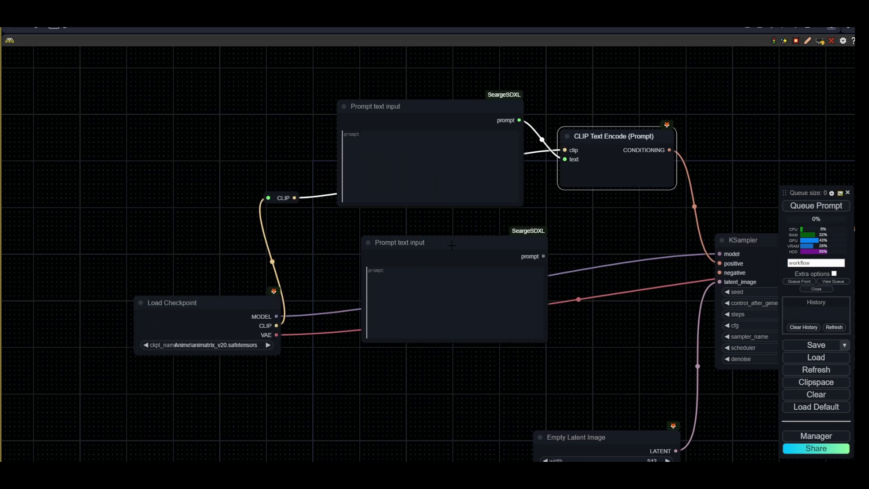
left_click_drag(451, 244, 436, 236)
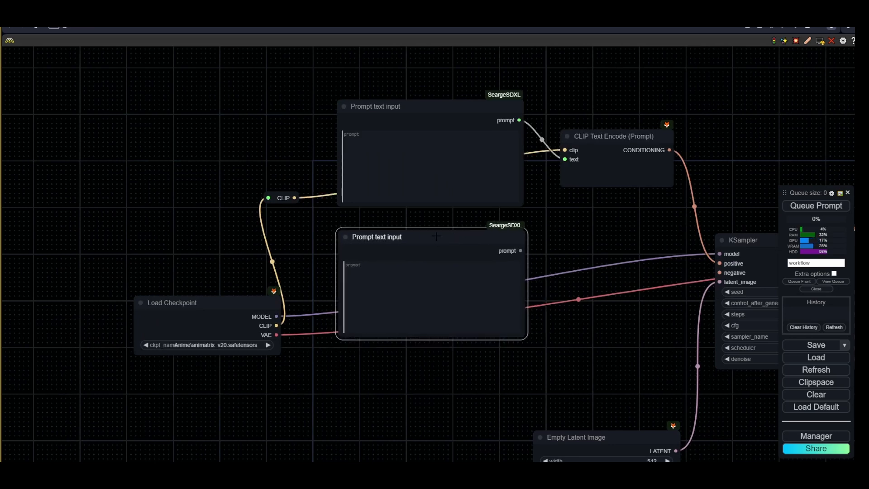
left_click_drag(552, 248, 444, 250)
left_click(521, 190)
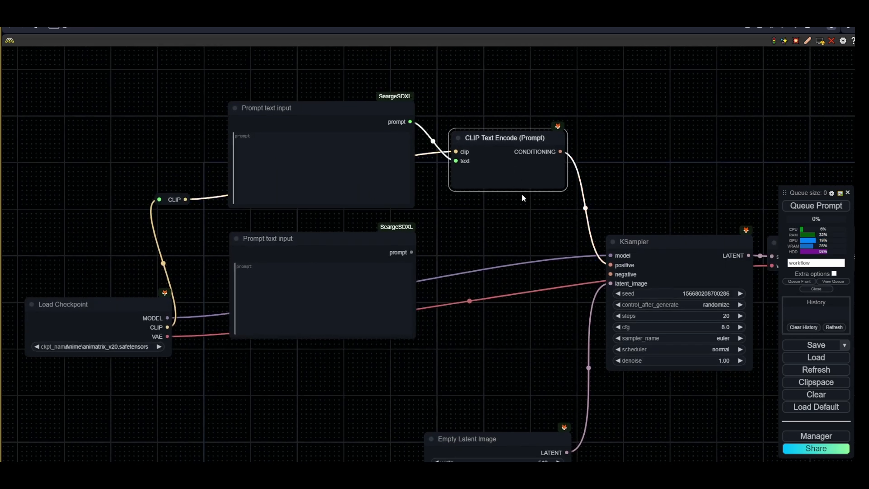
left_click(479, 241)
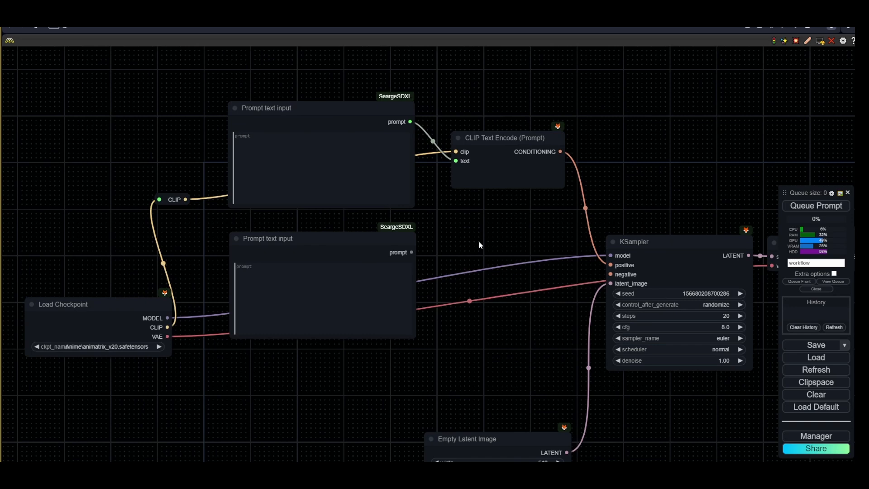
key("ctrl+shift+v")
left_click_drag(493, 259, 452, 256)
left_click(415, 264)
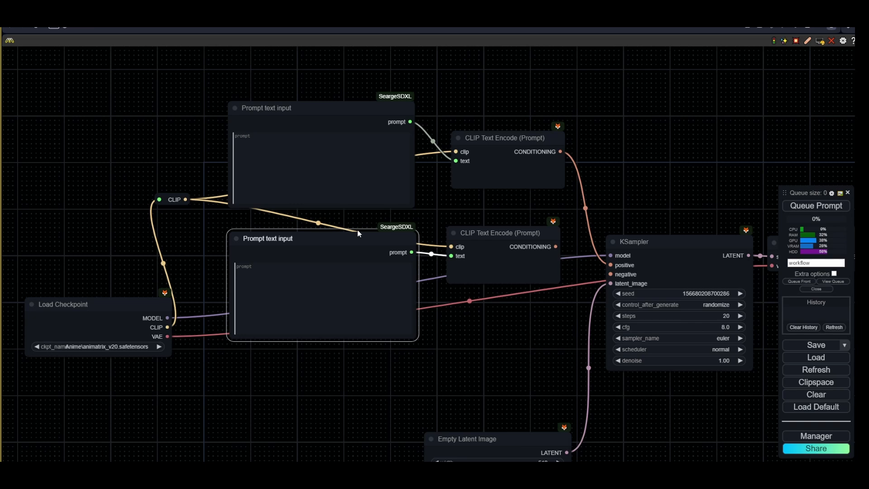
- Connect the new encoder's CONDITIONING to the KSampler's negative input and collapse both CLIP Text Encode nodes
left_click_drag(359, 234, 361, 232)
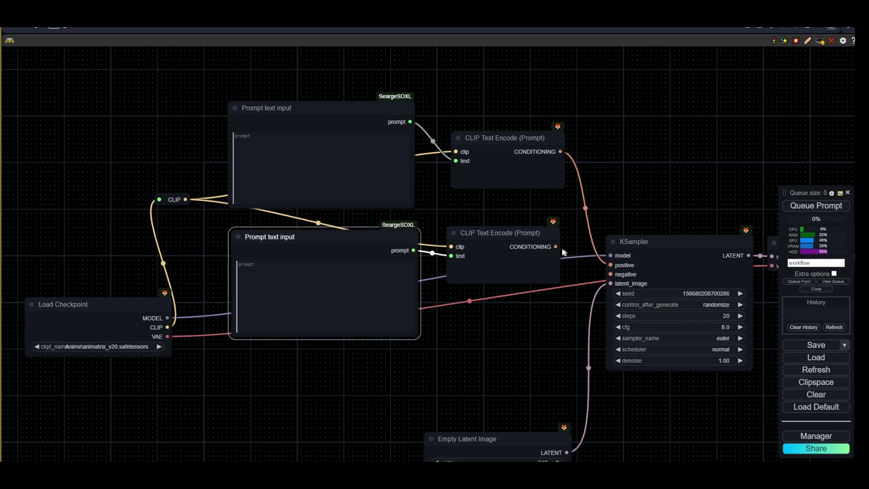
left_click_drag(555, 246, 610, 275)
left_click(454, 233)
left_click(458, 138)
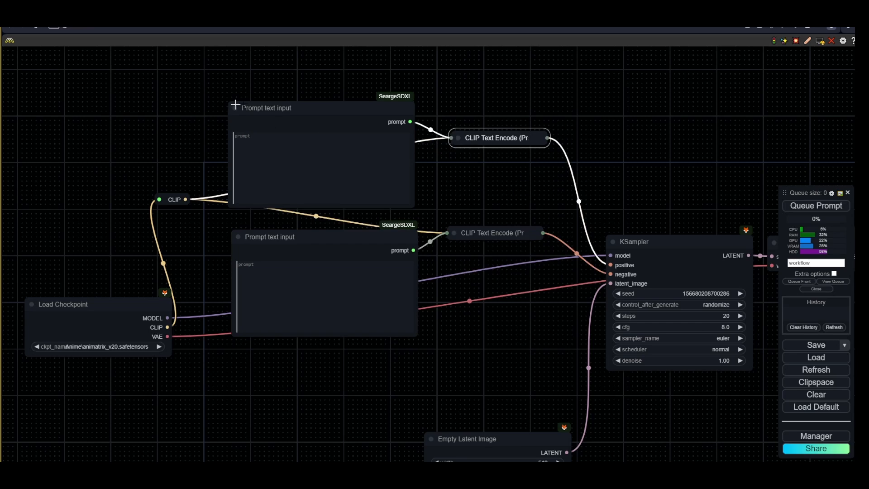
- Reposition the two prompt nodes closer together above the Load Checkpoint
left_click_drag(461, 211, 498, 247)
left_click_drag(372, 166, 380, 139)
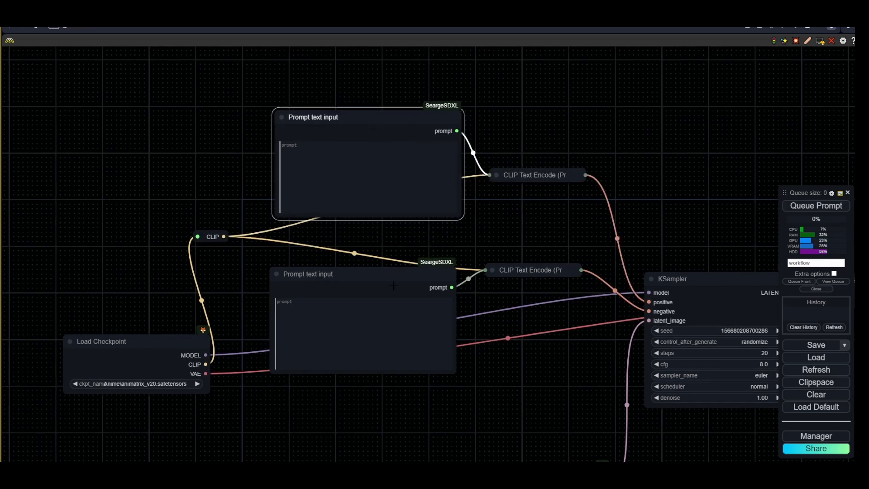
left_click_drag(393, 288, 394, 259)
left_click_drag(154, 323, 279, 326)
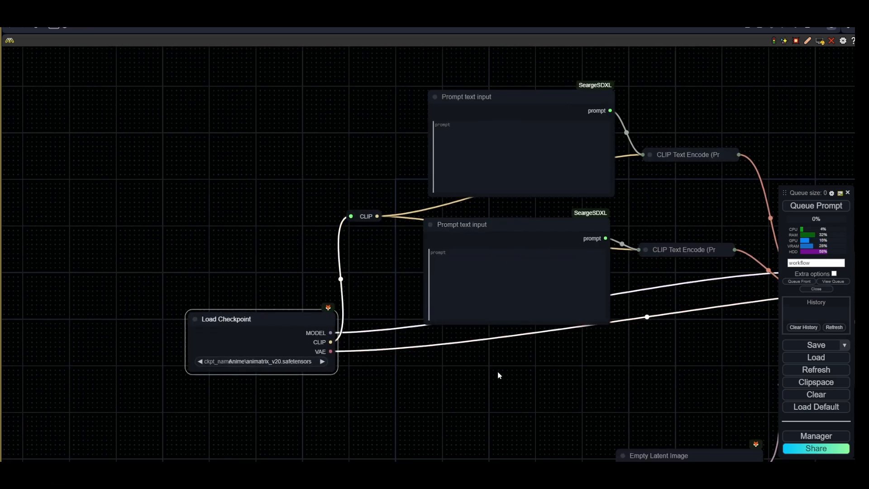
left_click_drag(677, 363, 401, 336)
- Move the Empty Latent Image node and set its width to 1280 and height to 720
scroll(401, 335, "down", 2)
left_click_drag(451, 394, 375, 340)
left_click(391, 363)
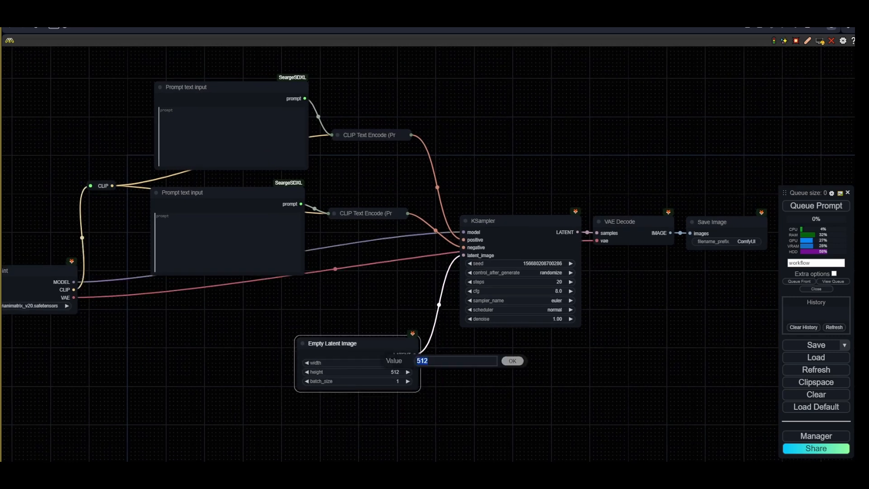
type("1280")
key("Return")
left_click(388, 372)
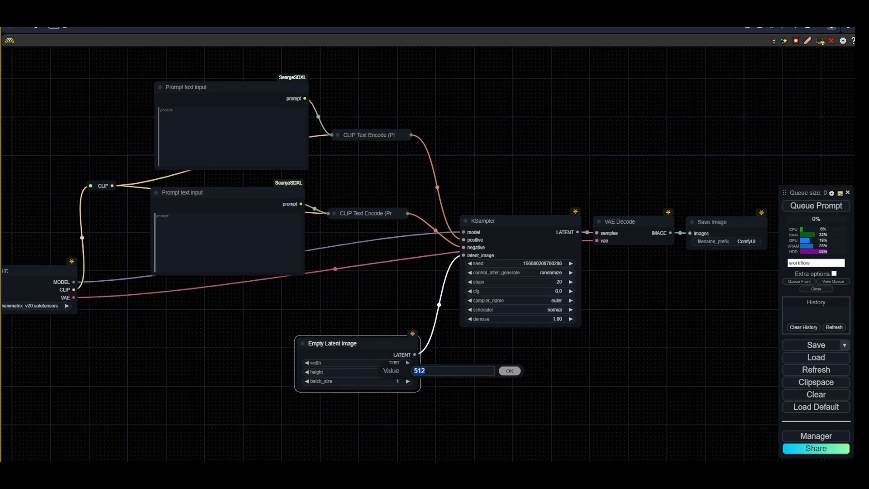
type("720")
key("Return")
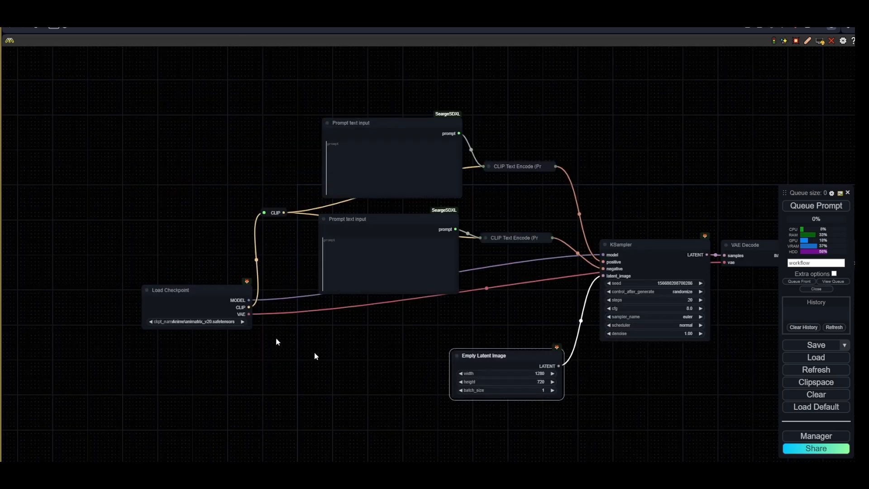
- Select SDXL_NewRealityXL_20.safetensors as the checkpoint model
scroll(230, 326, "up", 1)
scroll(232, 329, "up", 5)
left_click(197, 316)
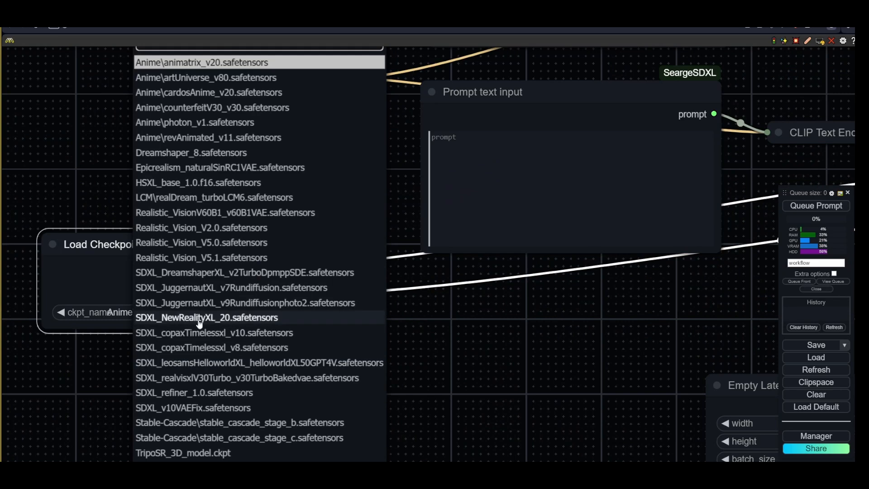
left_click(202, 319)
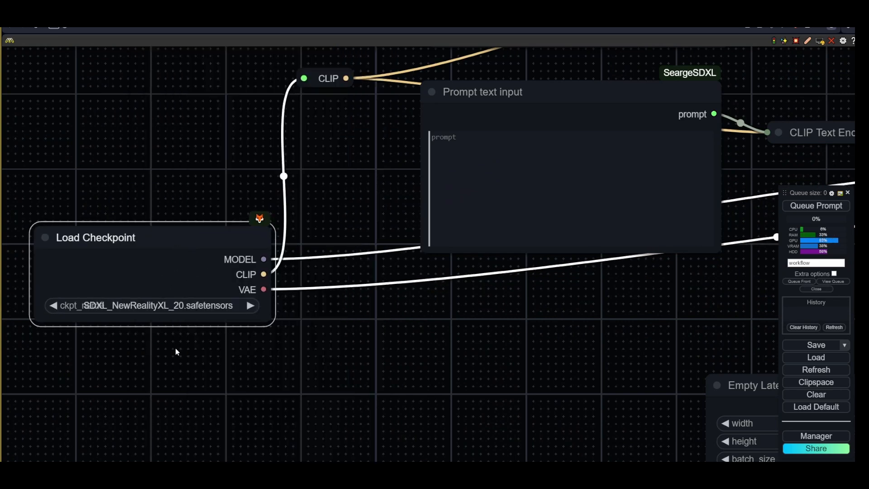
- Write the positive prompt 'Robot in the war zone, far isolated planet, explosions and embers in the background' in the upper prompt node
scroll(175, 352, "down", 2)
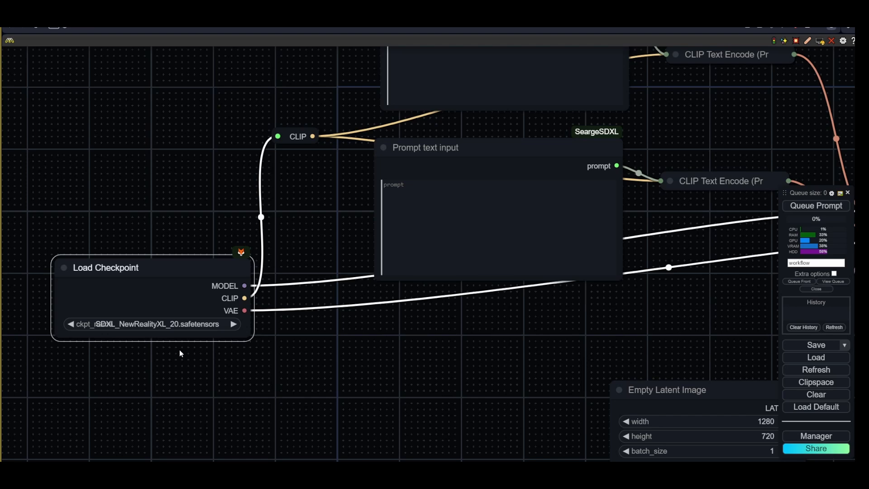
left_click_drag(422, 287, 405, 360)
left_click_drag(325, 124, 254, 225)
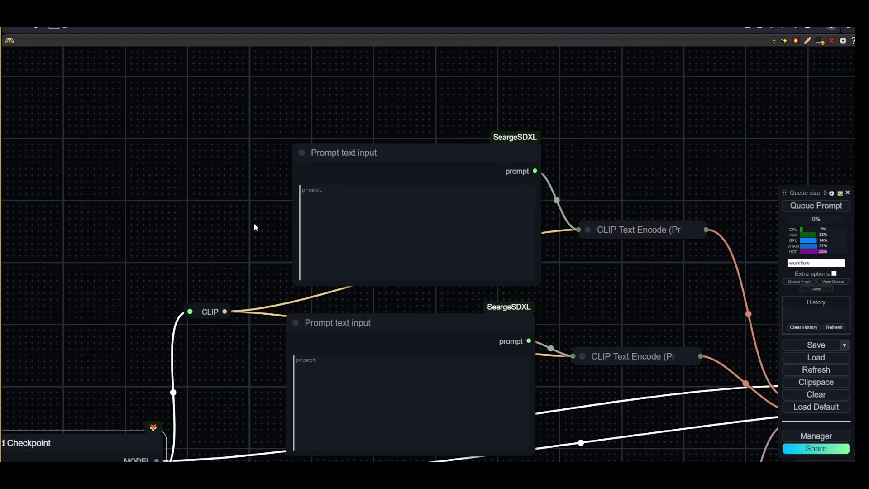
left_click(329, 201)
type("Ro")
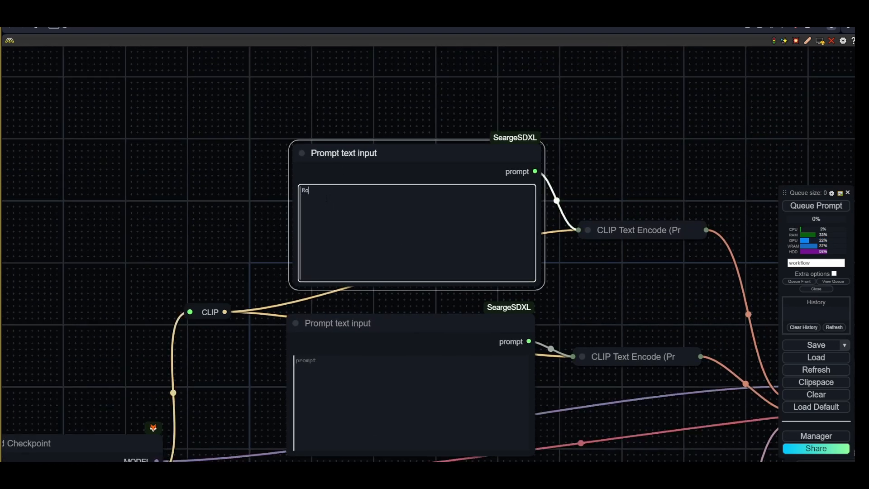
type("bot in the")
type("far isolated planet")
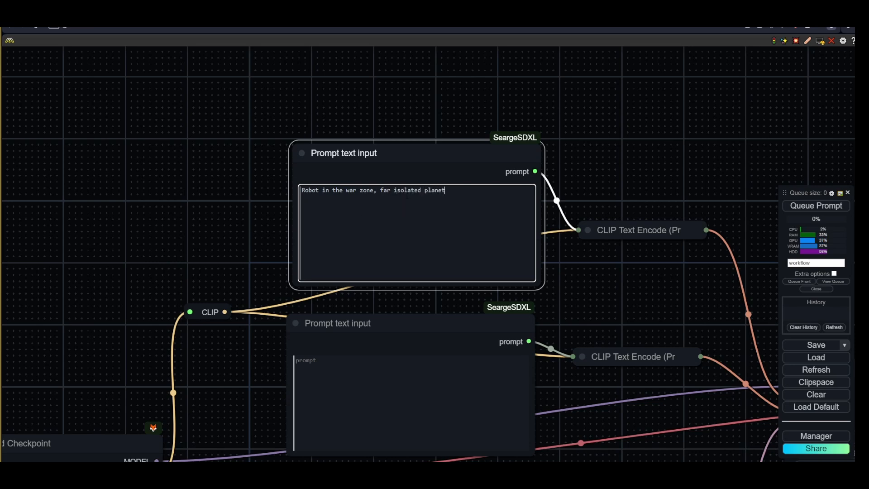
type(", explosions and embers in teh backg")
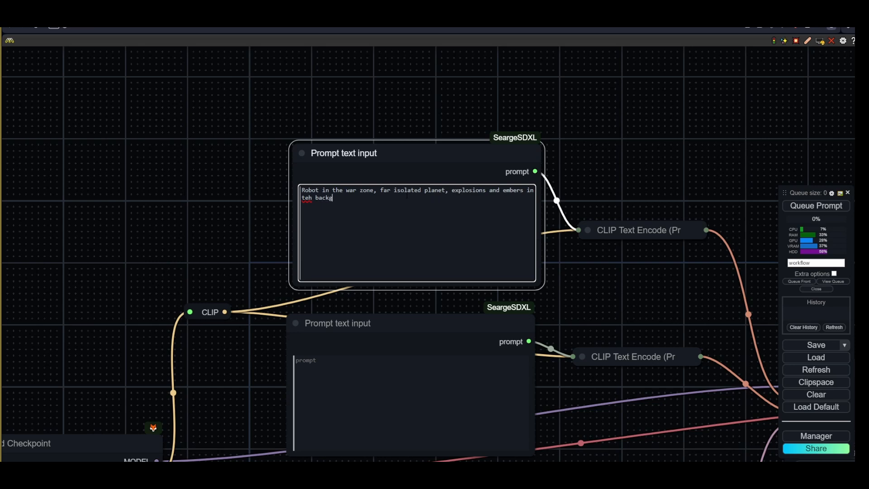
type("round")
key("Return")
key("Return")
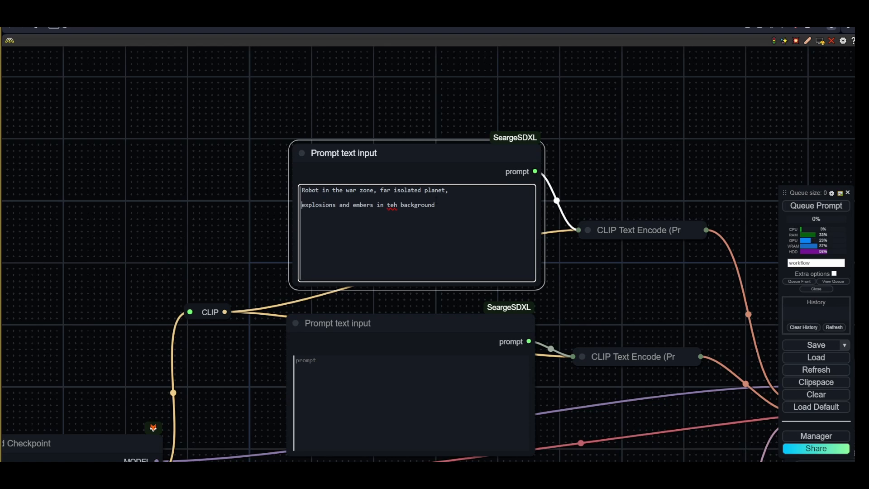
key("Delete")
key("Right")
type("e")
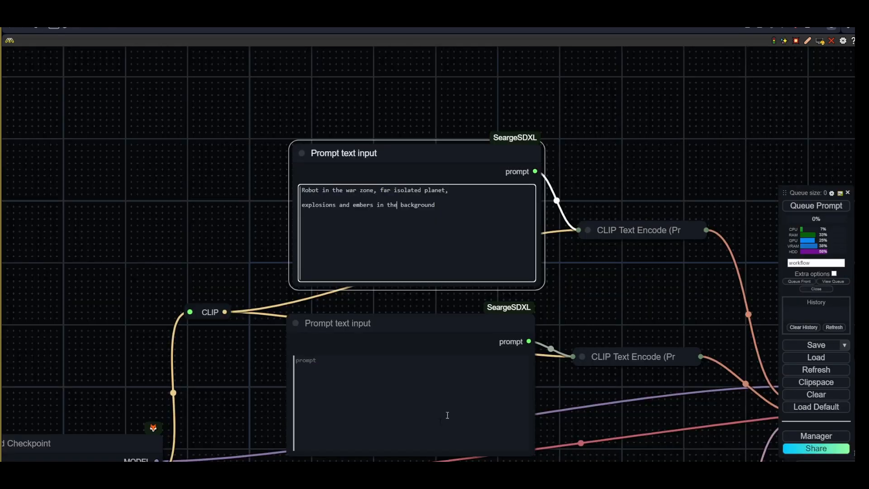
- Paste the negative prompt 'blurry, sketch, illustration, text, watermark' into the lower prompt node and resize it
left_click(352, 389)
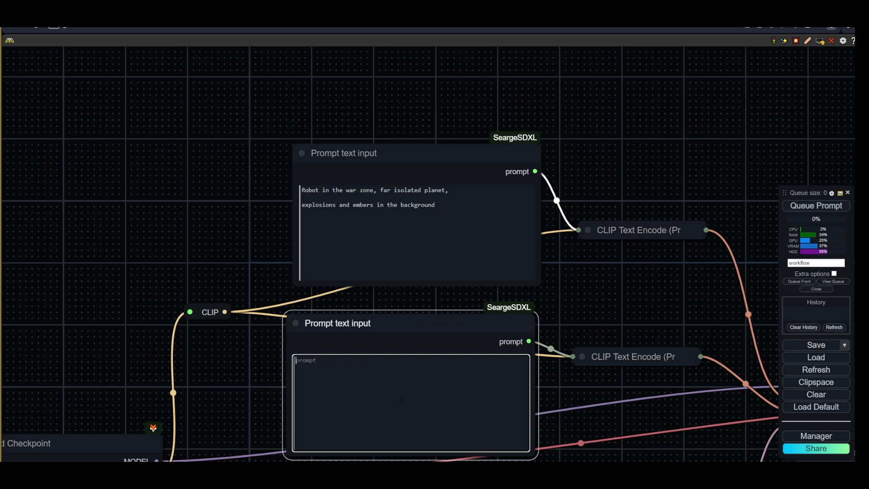
type("blurry, sketch, illustration, text, watermark")
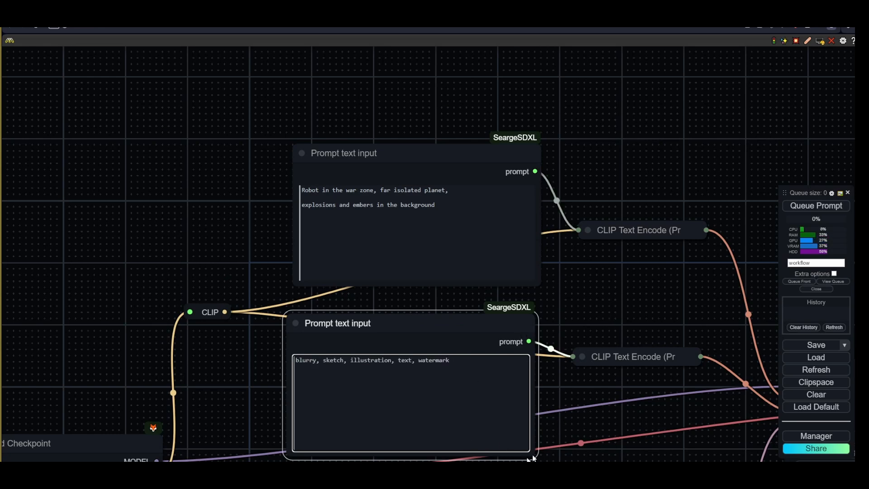
left_click_drag(533, 453, 535, 443)
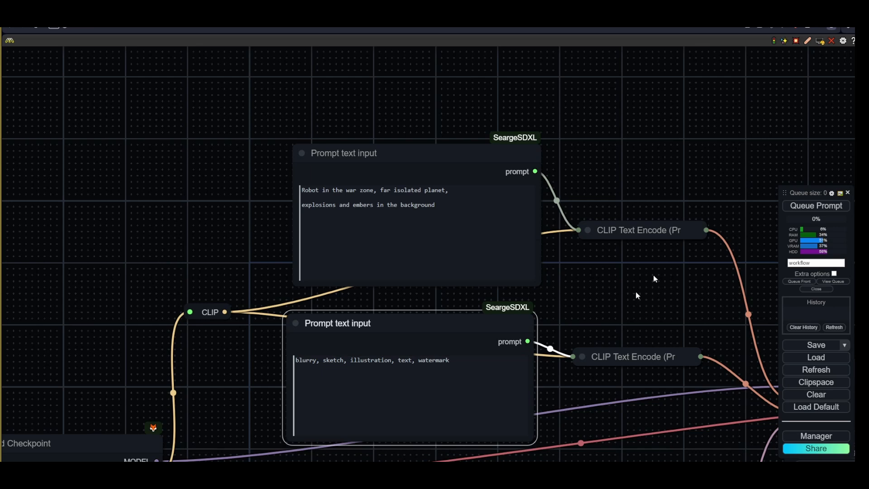
left_click_drag(468, 315, 468, 315)
left_click_drag(449, 149, 444, 149)
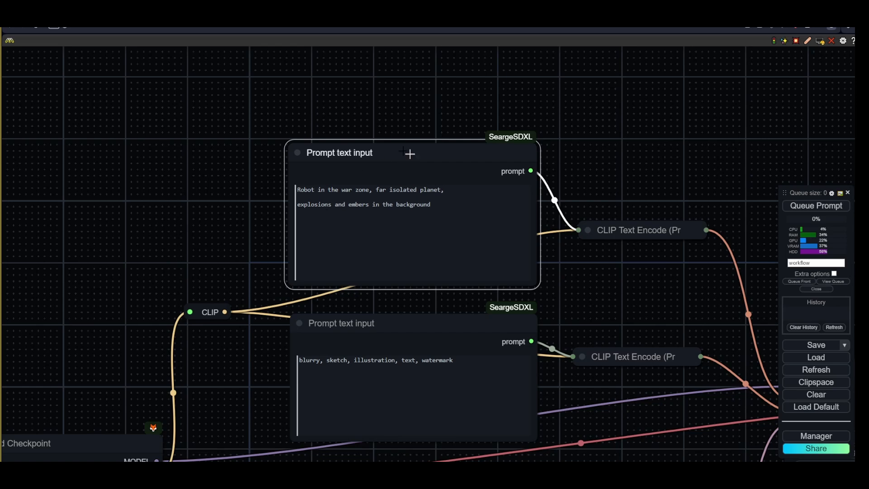
- Color the positive prompt node green and the negative prompt node red
left_click_drag(366, 312, 327, 319)
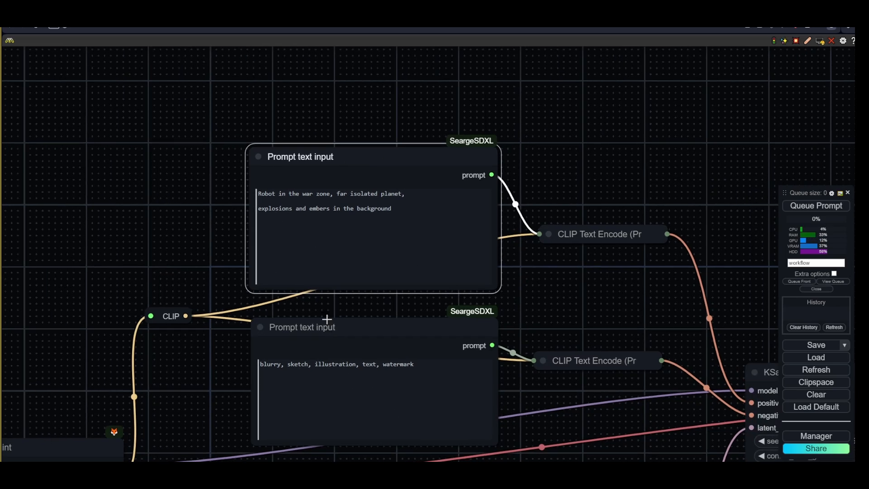
scroll(590, 410, "down", 3)
left_click_drag(590, 410, 525, 363)
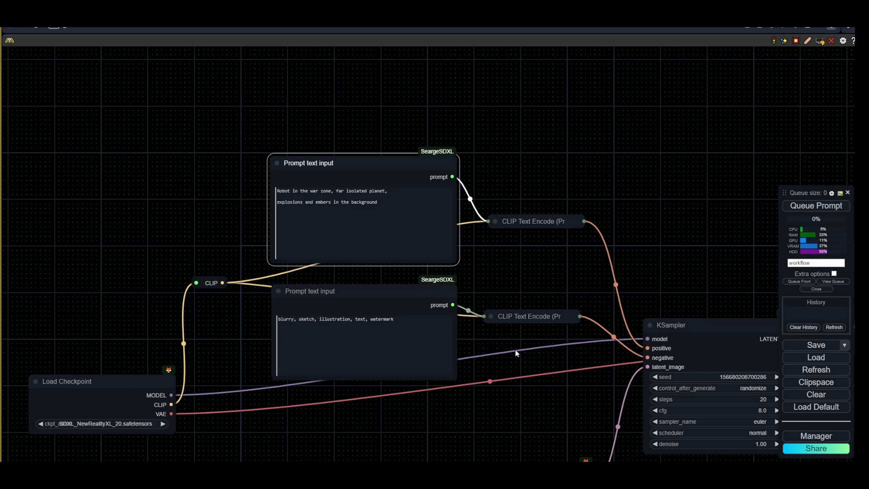
left_click_drag(516, 351, 418, 351)
left_click_drag(650, 263, 430, 198)
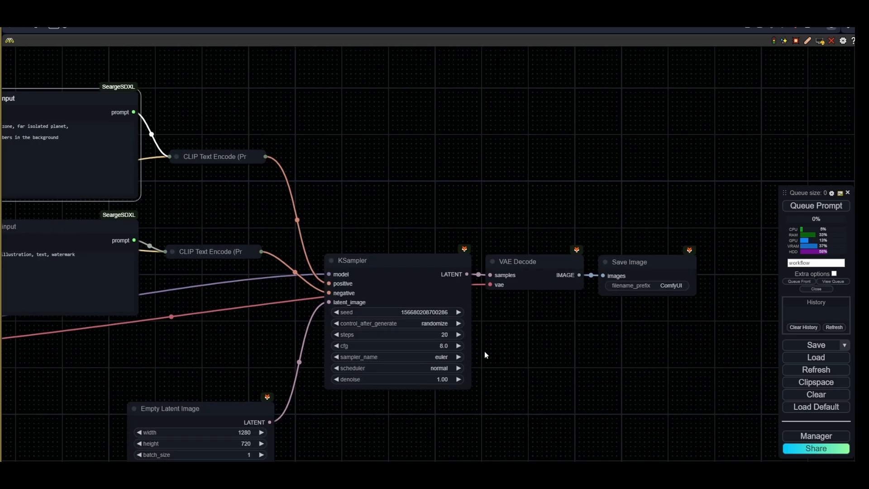
left_click_drag(484, 351, 563, 276)
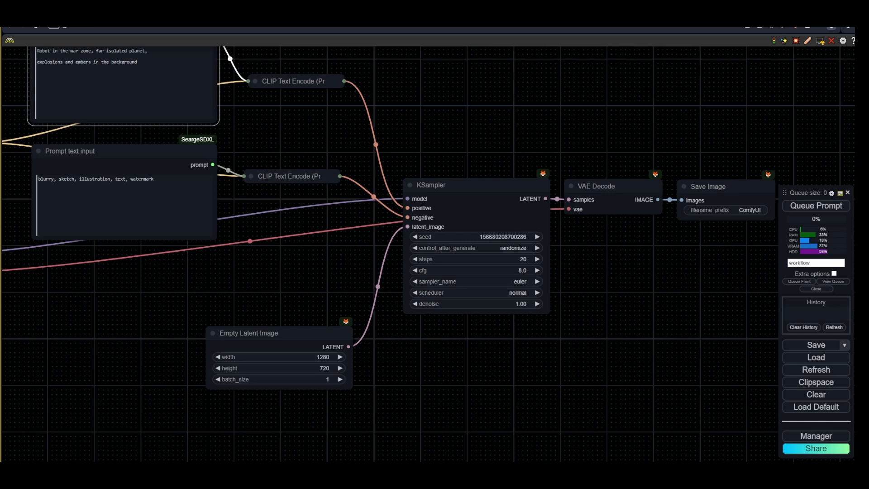
left_click_drag(181, 136, 332, 262)
right_click(278, 150)
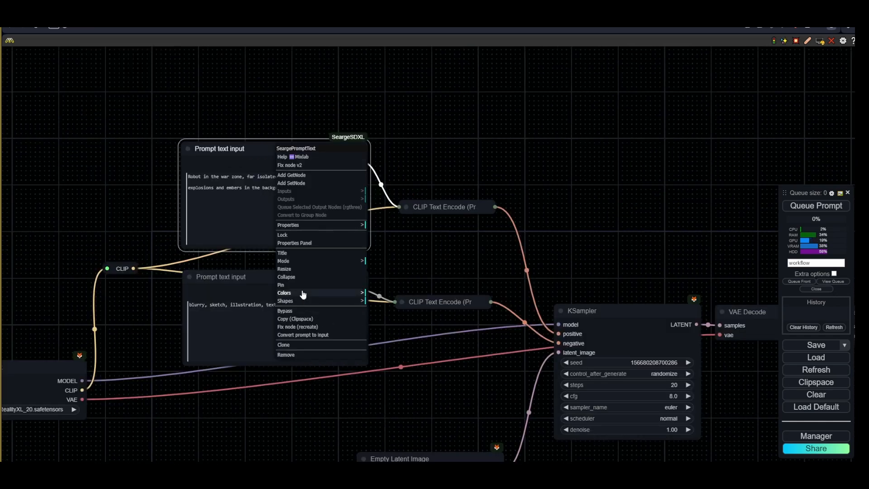
left_click(285, 293)
left_click(385, 315)
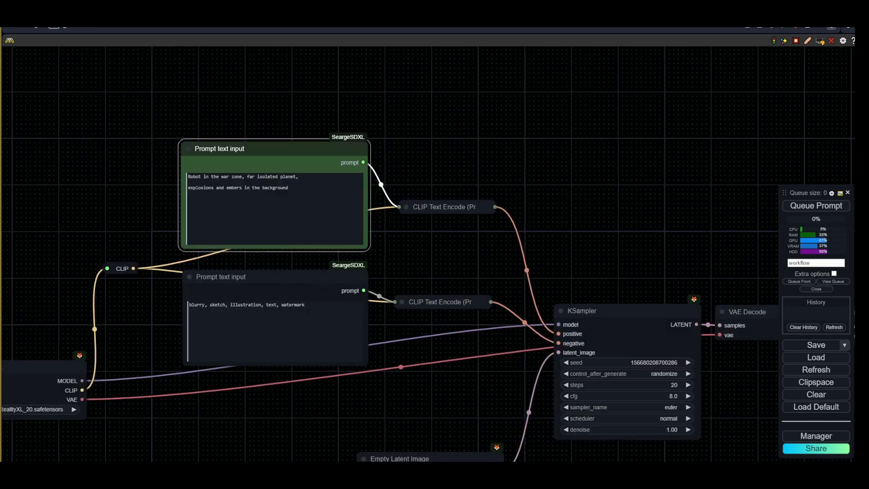
right_click(303, 272)
left_click(332, 414)
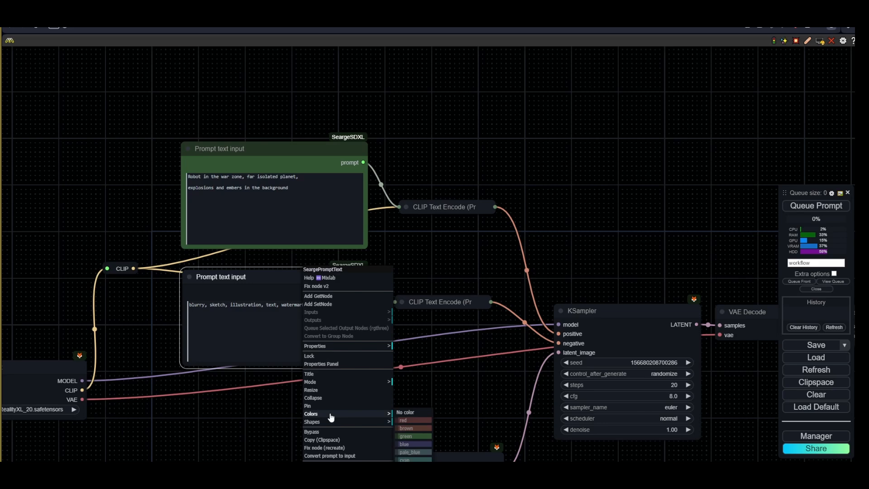
left_click(413, 420)
- Set the KSampler's cfg to 7.0 and its sampler to dpmpp_2m_sde
left_click_drag(477, 404, 413, 319)
left_click(381, 384)
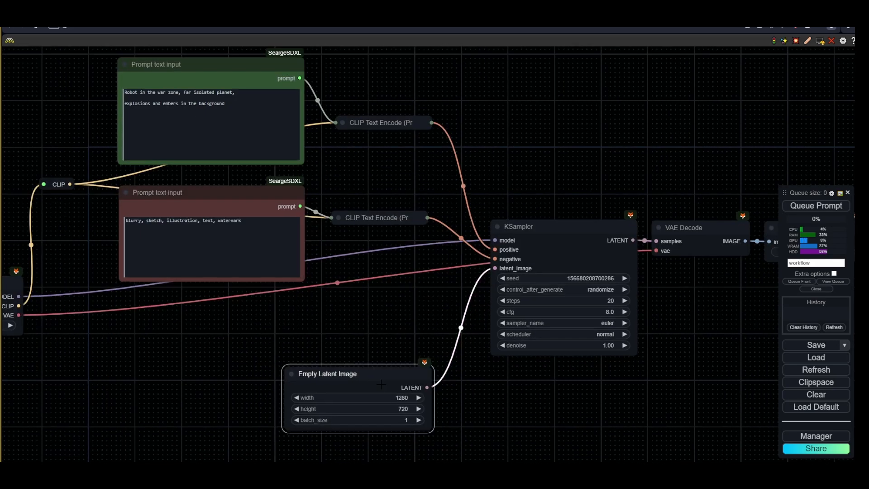
scroll(634, 319, "up", 3)
left_click(605, 305)
key("Return")
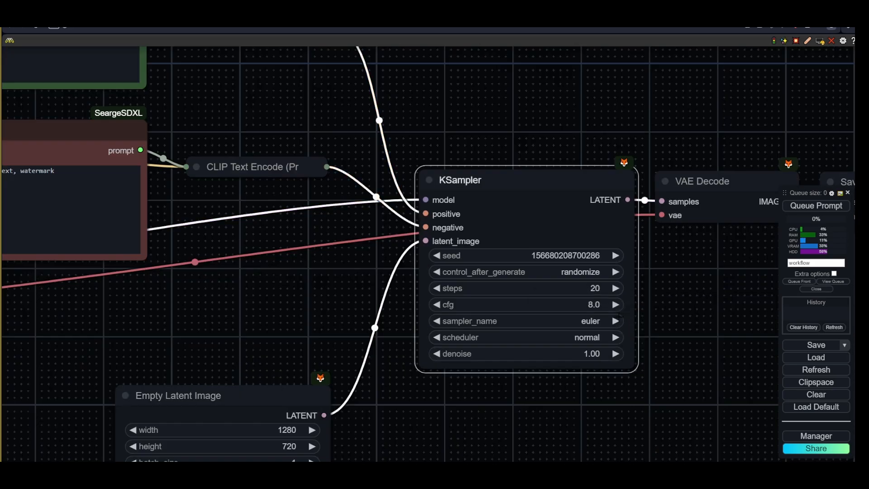
left_click(575, 325)
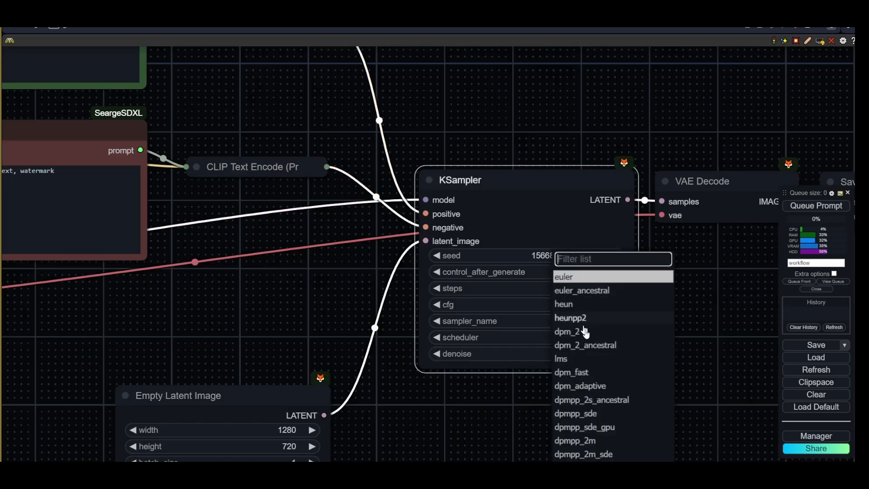
left_click(602, 451)
- Set the KSampler's scheduler to karras and control_after_generate to fixed
left_click(584, 337)
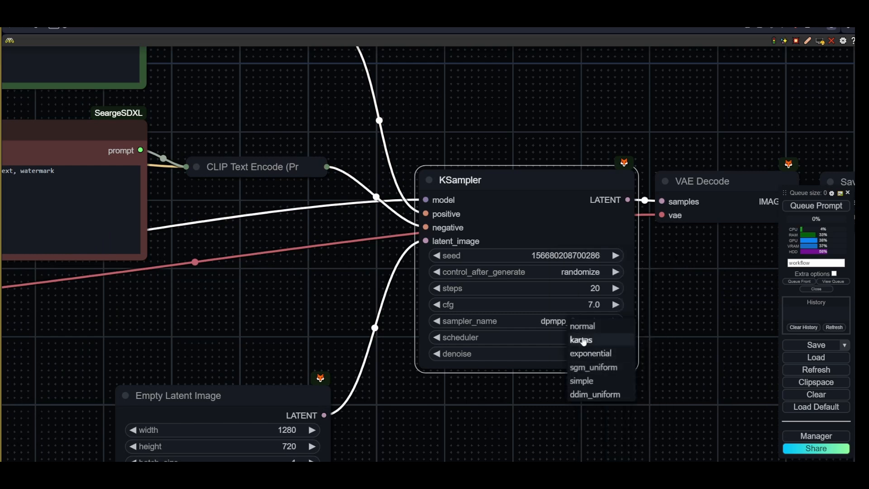
left_click(583, 342)
left_click_drag(687, 311, 552, 347)
left_click(435, 310)
left_click(446, 303)
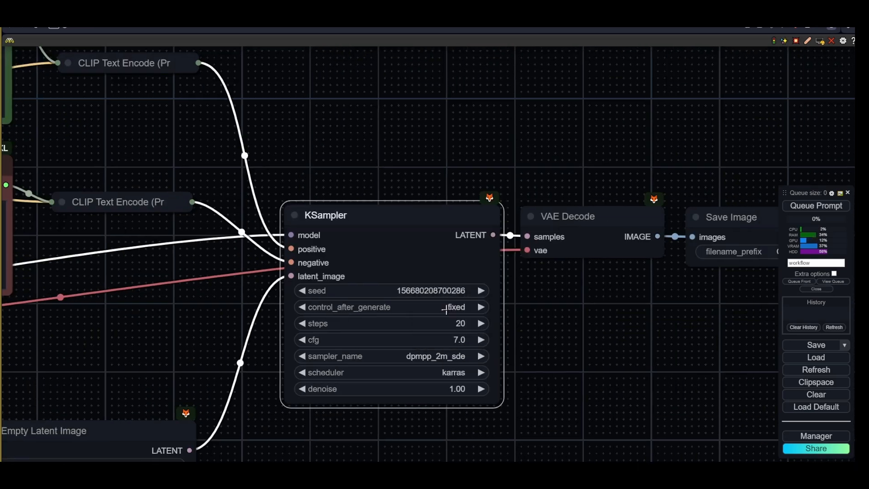
- Set the KSampler seed to 5668
left_click(450, 291)
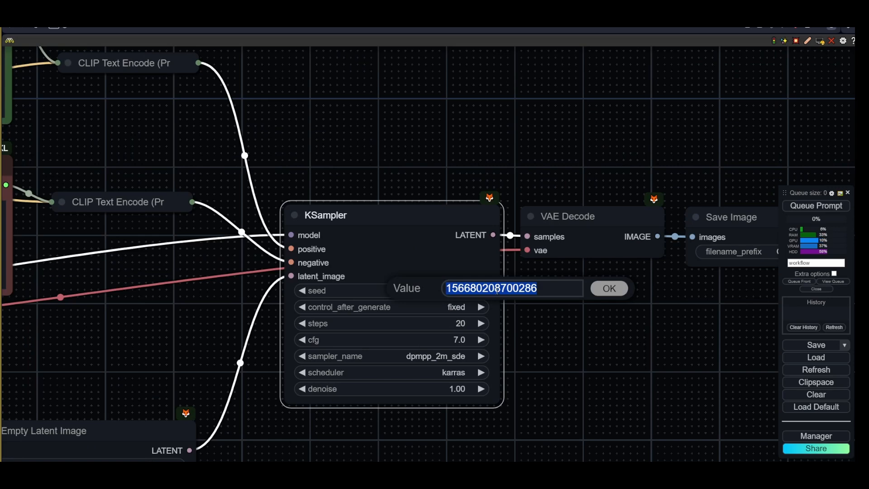
left_click(497, 291)
left_click_drag(476, 289, 597, 297)
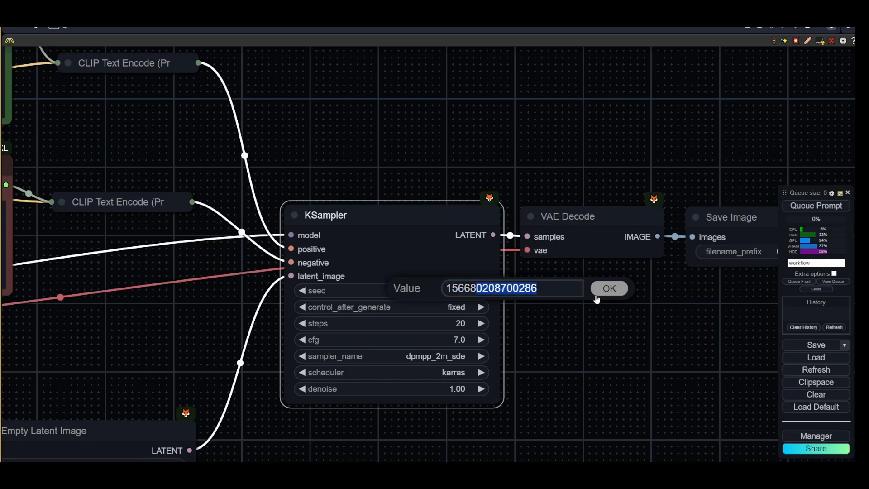
key("BackSpace")
key("Home")
key("Delete")
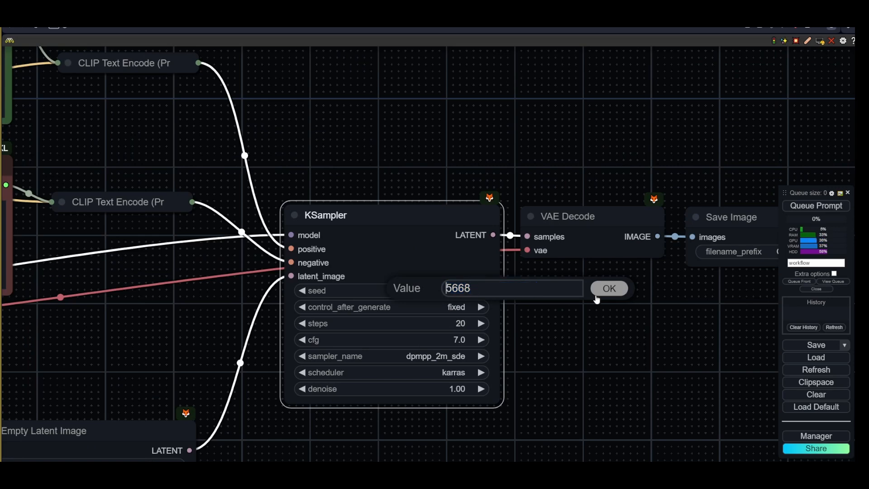
left_click(596, 294)
- Replace the Save Image node with a Preview Image node fed by the VAE Decode image output
scroll(588, 298, "down", 3)
left_click_drag(654, 316, 508, 318)
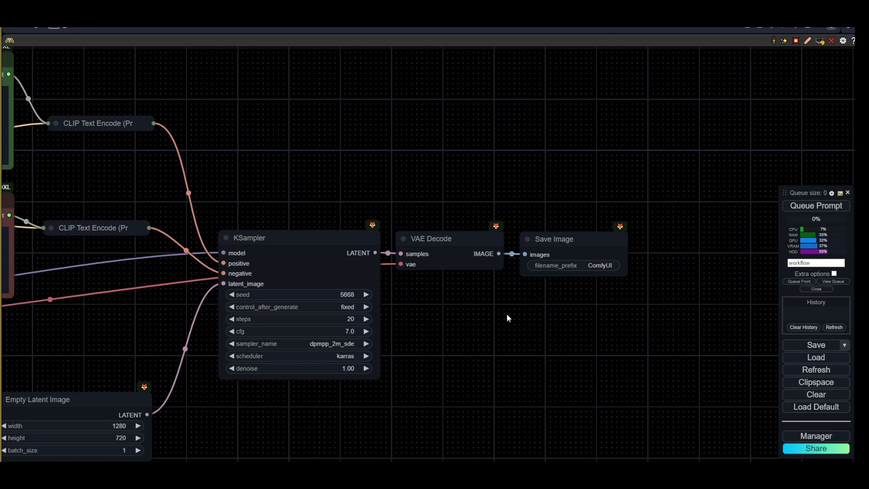
left_click(558, 250)
key("Delete")
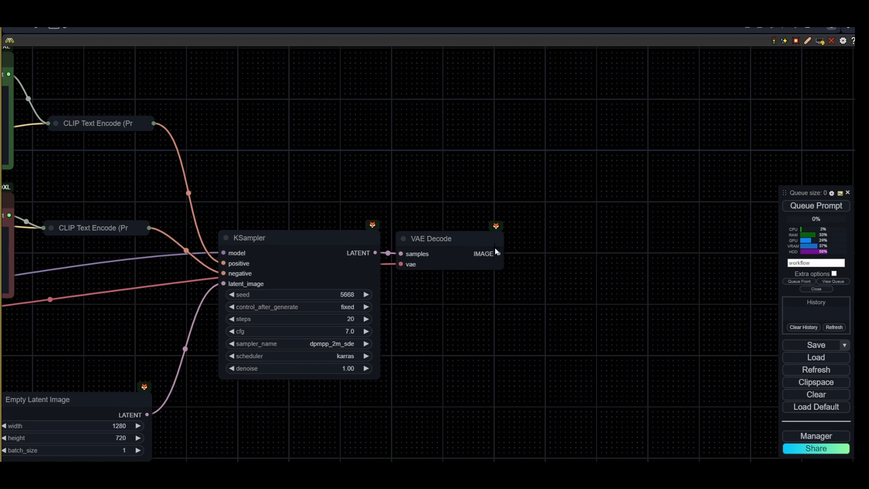
left_click_drag(495, 251, 514, 229)
left_click(521, 298)
- Route the checkpoint's VAE output through reroute nodes above the prompts into the VAE Decode vae input
left_click_drag(344, 290, 763, 380)
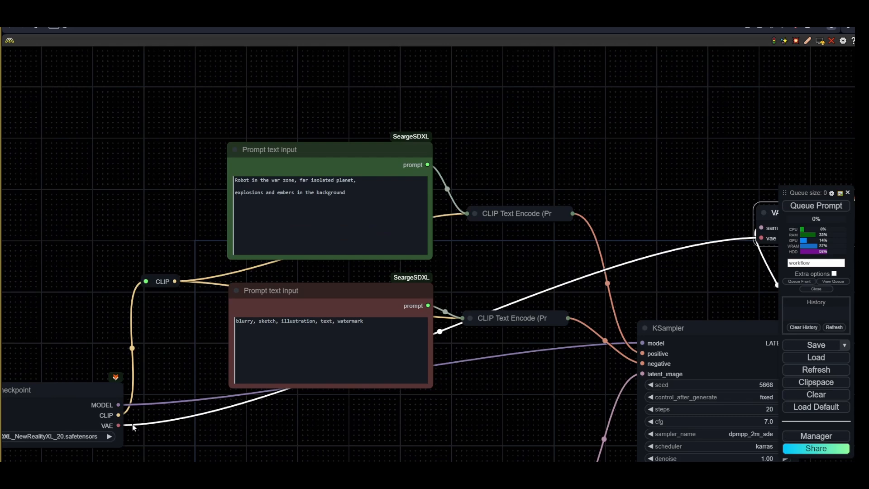
left_click_drag(118, 425, 716, 89)
left_click(196, 109)
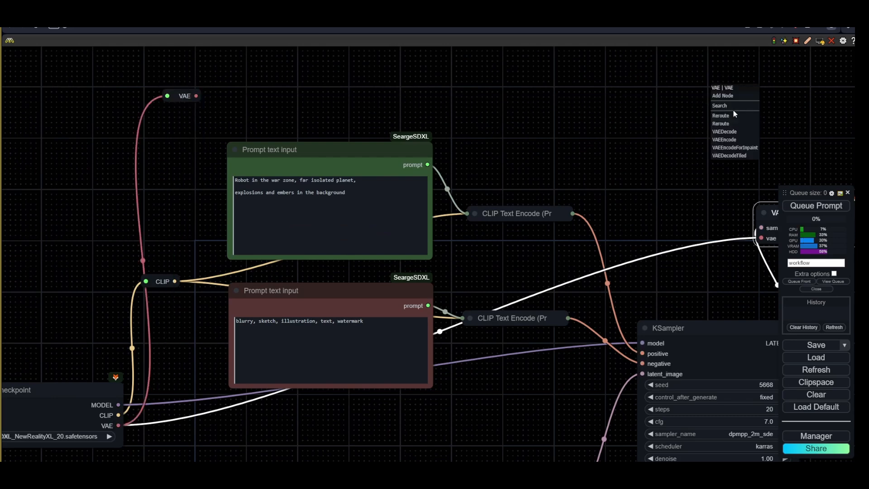
left_click(727, 117)
left_click_drag(697, 118, 330, 146)
left_click_drag(382, 131, 395, 266)
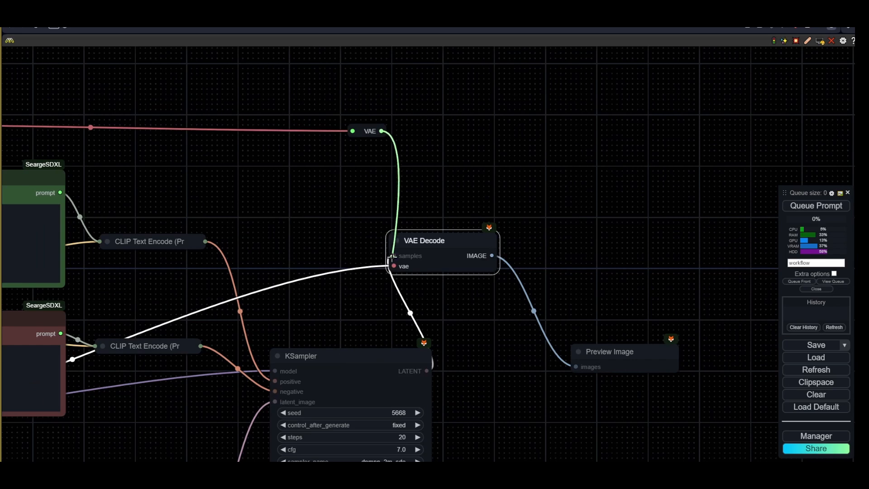
left_click_drag(348, 148, 446, 147)
left_click(434, 176)
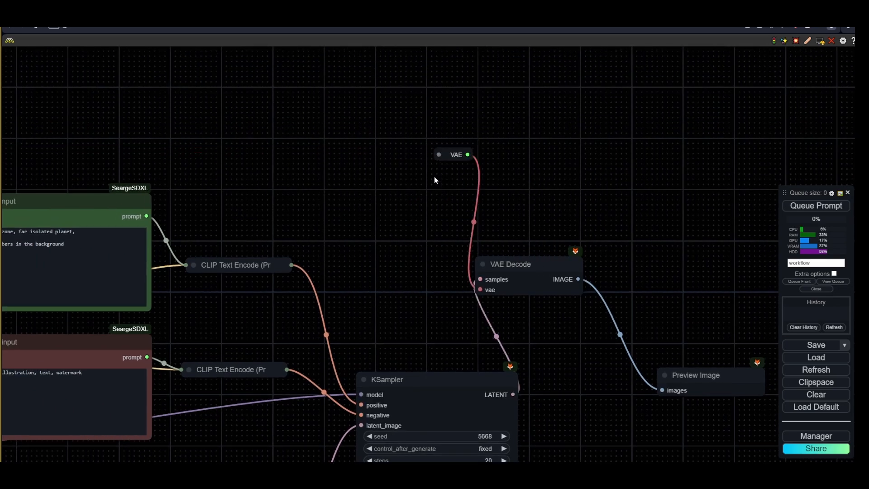
left_click_drag(382, 175, 363, 181)
scroll(301, 163, "down", 10)
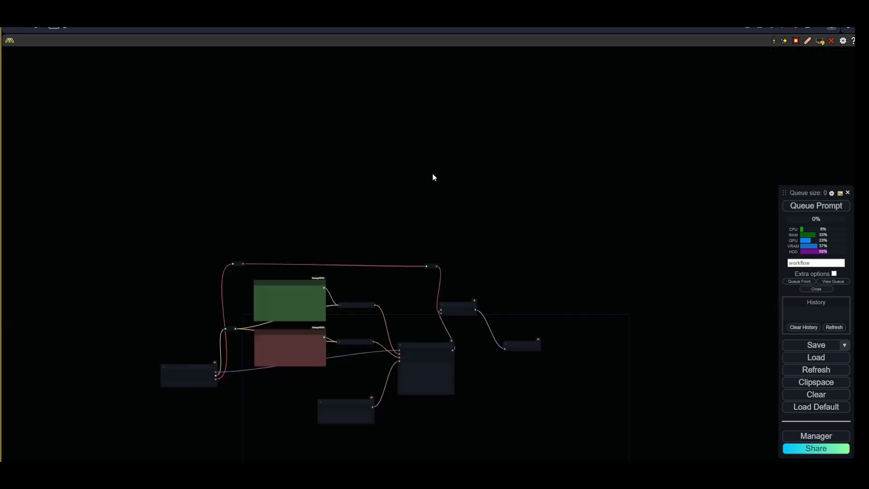
scroll(398, 272, "up", 5)
left_click(493, 230)
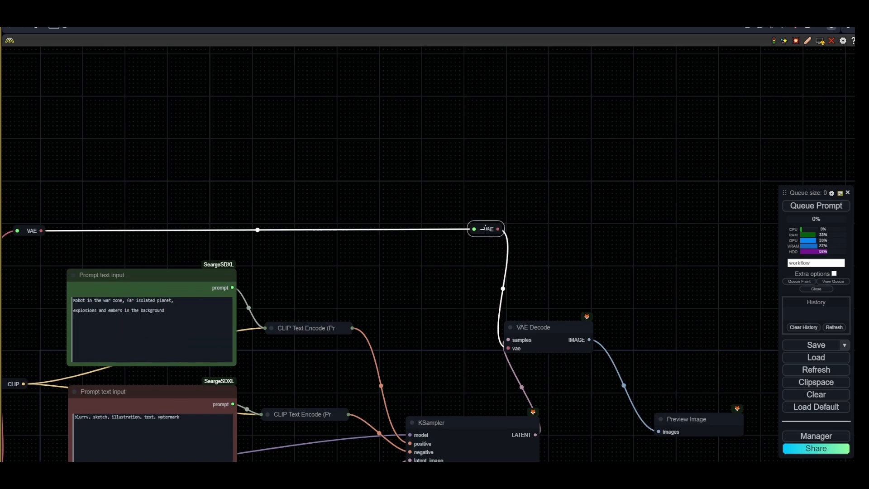
- Add a Load VAE node set to sdxlVAE_v10.safetensors and connect it to the VAE Decode vae input
scroll(488, 247, "up", 5)
double_click(453, 289)
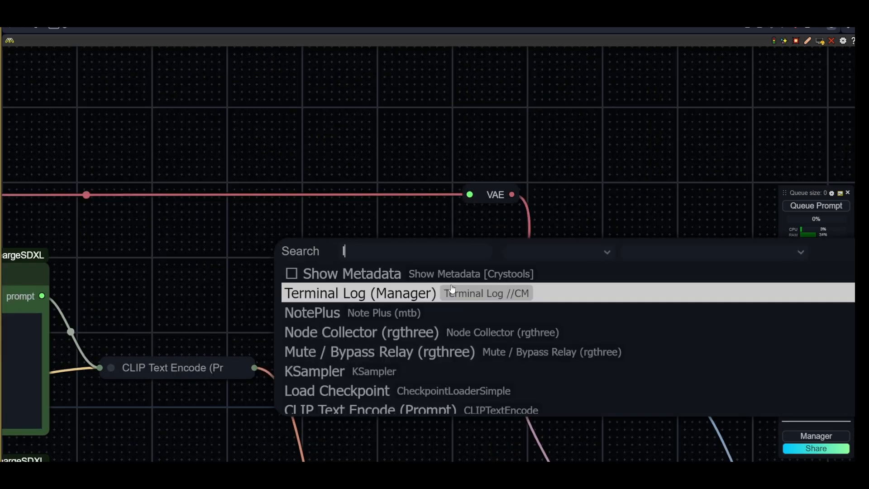
type("load vae")
key("Return")
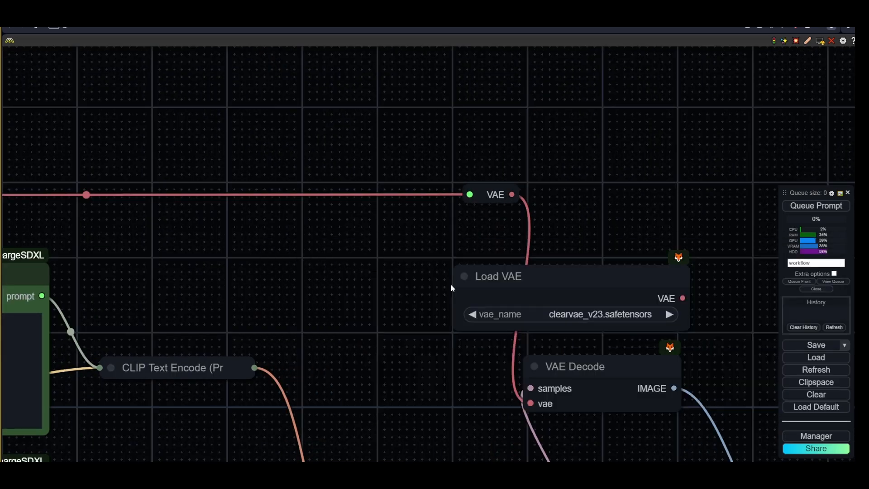
left_click_drag(475, 275, 247, 249)
left_click(344, 290)
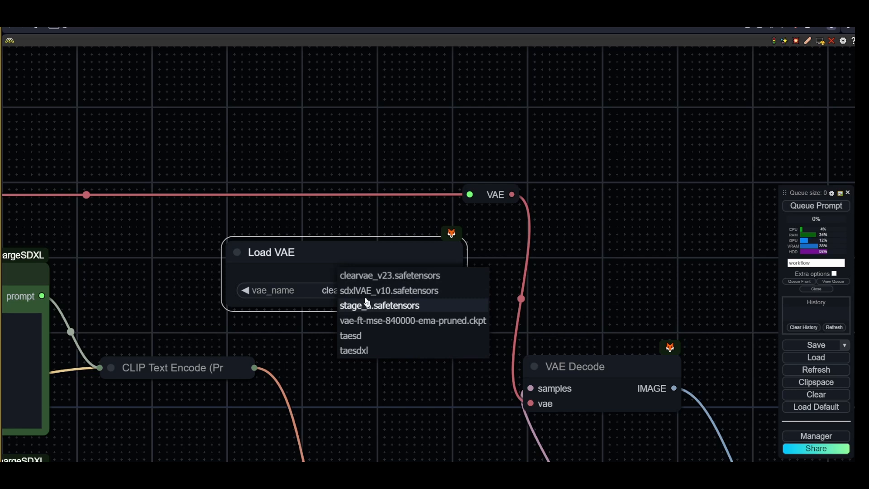
left_click(376, 297)
left_click_drag(455, 274, 527, 404)
- Reconnect the VAE reroute to the VAE Decode vae input and delete the Load VAE node
left_click(371, 265)
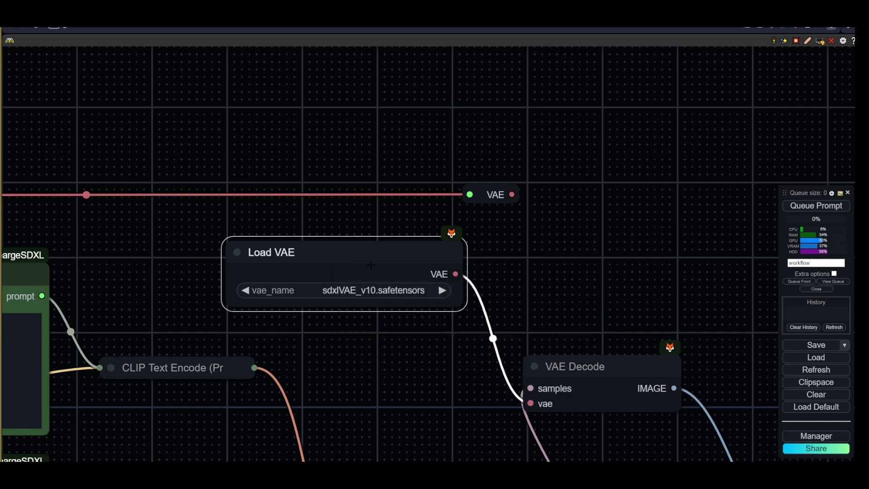
left_click_drag(371, 265, 479, 263)
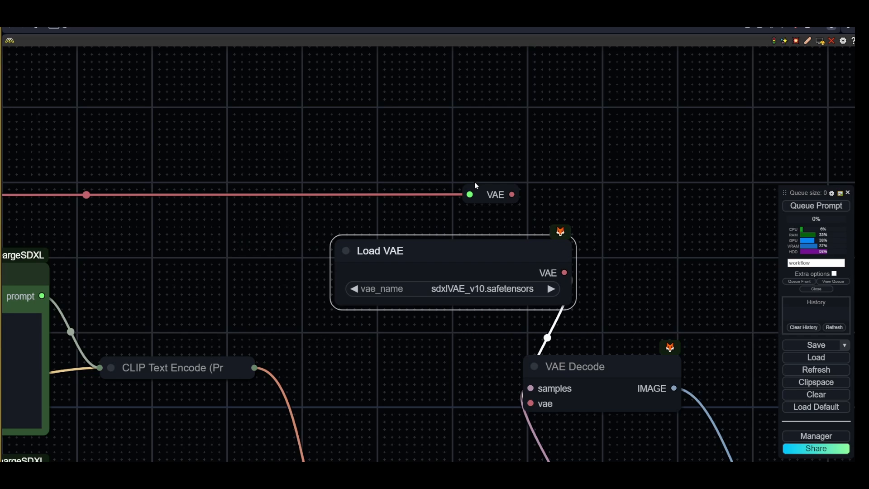
left_click_drag(511, 195, 530, 403)
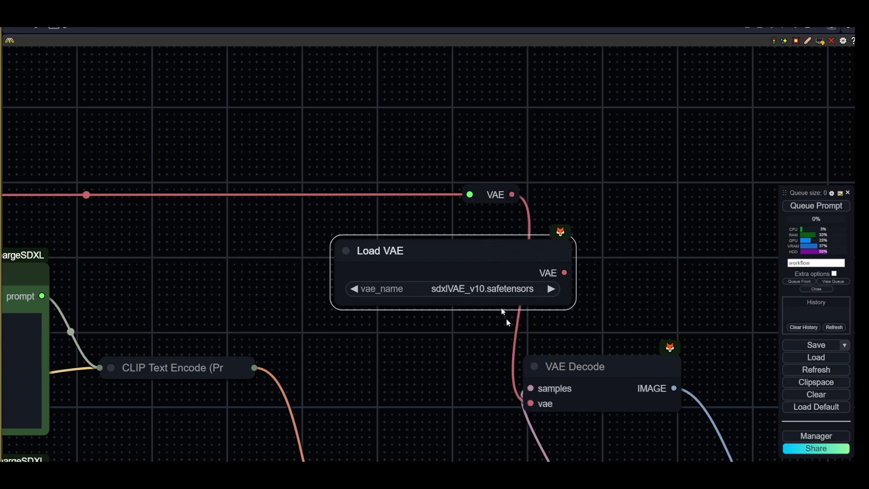
key("Delete")
- Queue the workflow to generate an image
scroll(484, 271, "down", 4)
scroll(579, 264, "down", 4)
left_click_drag(474, 275, 644, 189)
left_click_drag(614, 280, 344, 284)
scroll(401, 312, "up", 4)
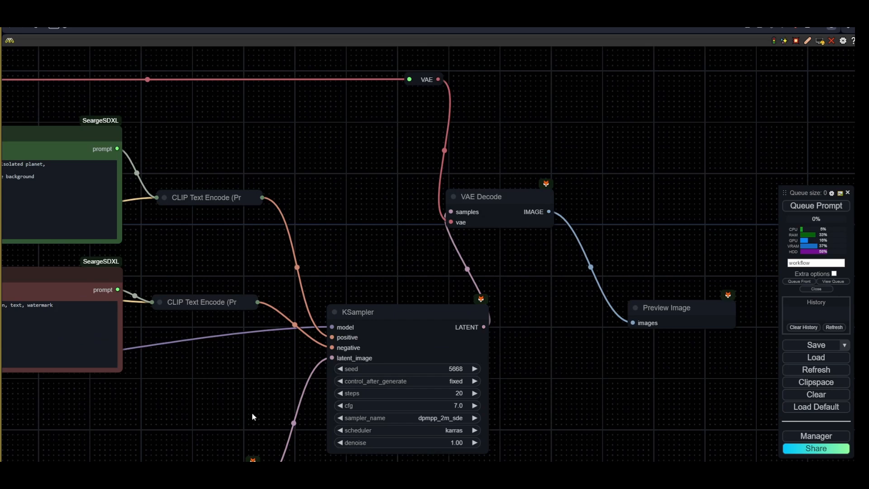
left_click_drag(252, 412, 329, 301)
left_click_drag(279, 370, 303, 349)
scroll(471, 362, "down", 4)
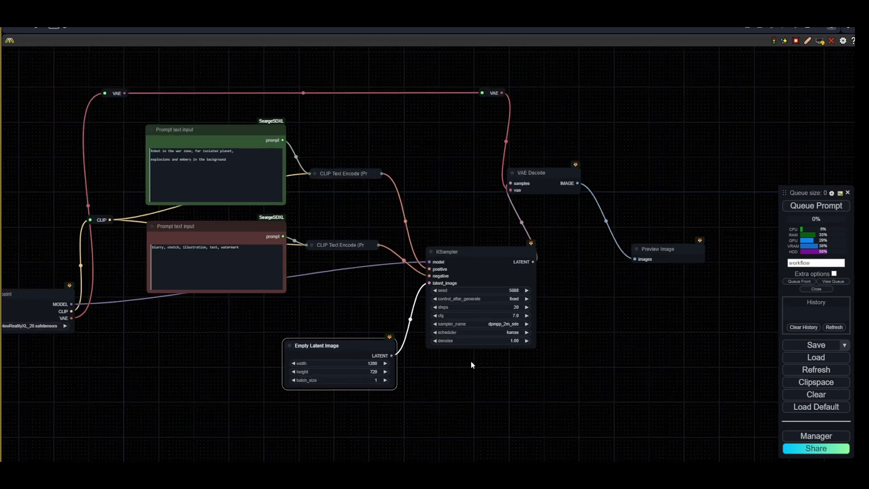
left_click_drag(560, 315, 503, 332)
scroll(546, 317, "up", 4)
left_click(797, 204)
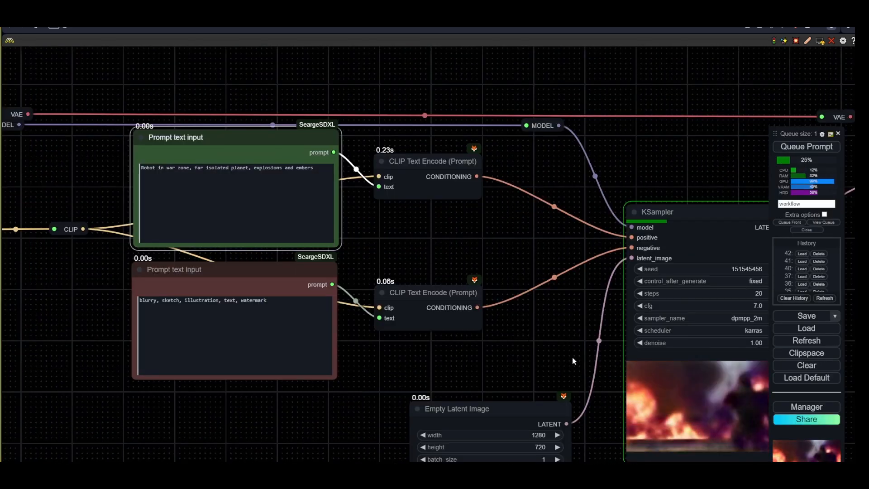
- Add an IPAdapter node below the negative prompt node
left_click_drag(573, 358, 516, 350)
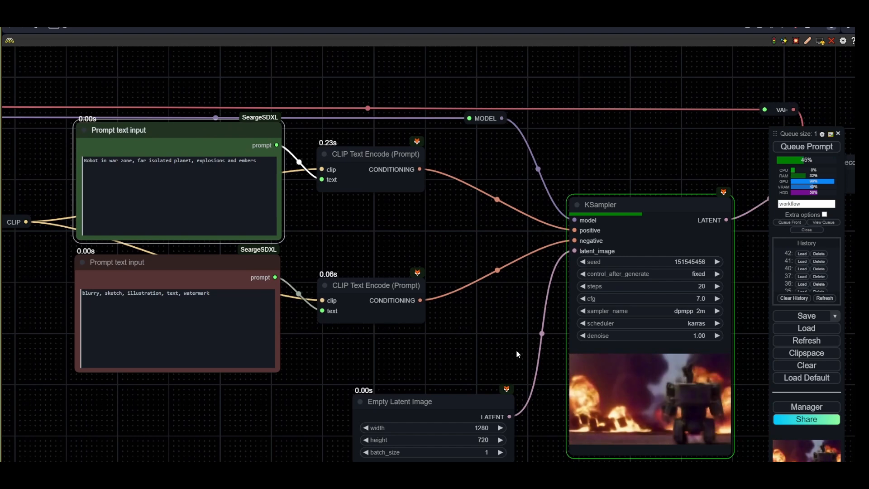
left_click_drag(693, 432, 479, 422)
scroll(619, 407, "up", 4)
scroll(486, 409, "down", 7)
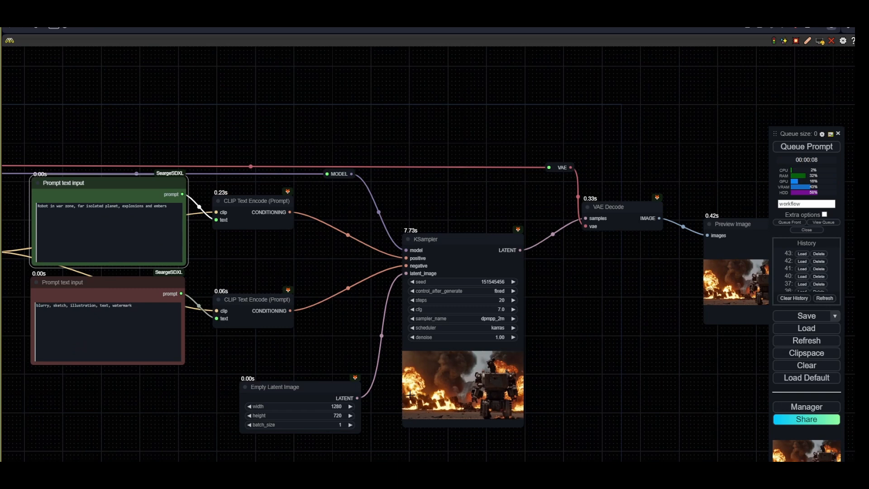
double_click(233, 353)
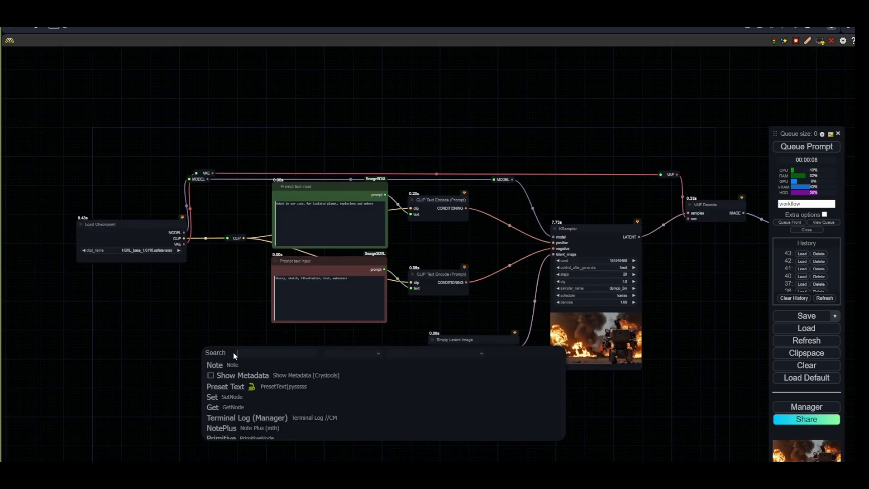
type("ipda")
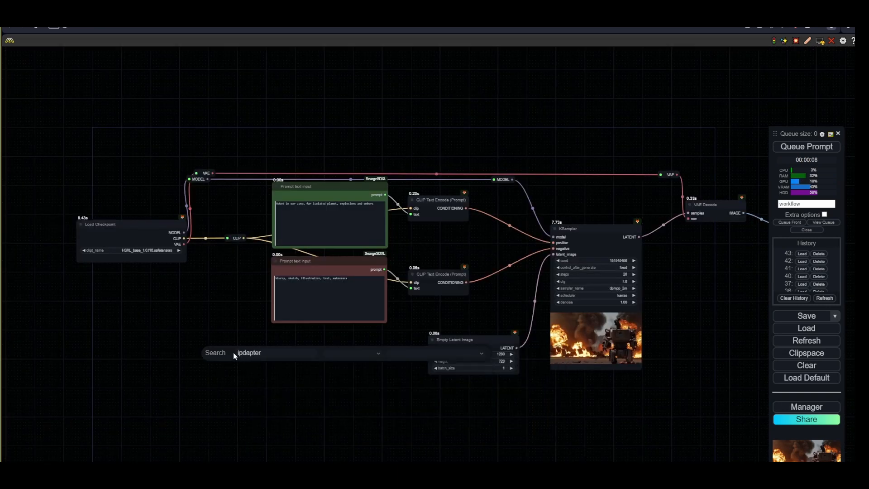
type("pte")
key("BackSpace")
key("BackSpace")
key("BackSpace")
key("BackSpace")
key("BackSpace")
type("a")
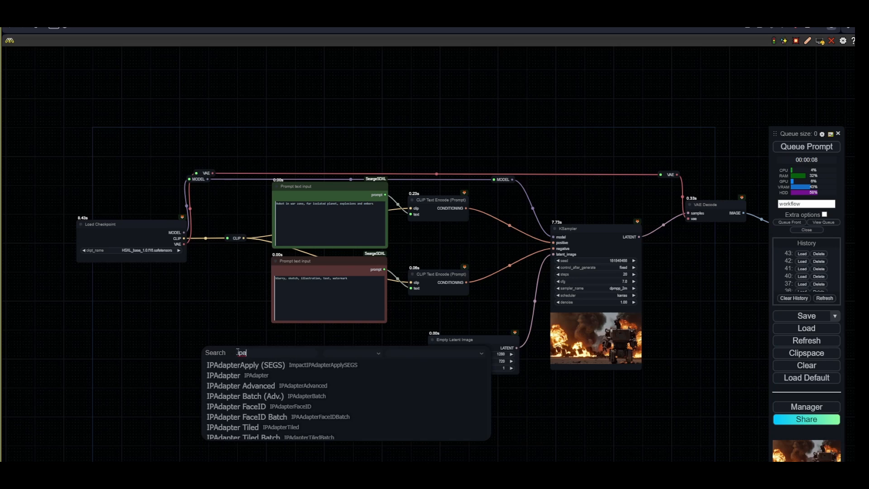
left_click(229, 378)
left_click_drag(260, 350, 273, 357)
scroll(273, 356, "up", 4)
left_click_drag(309, 330, 350, 236)
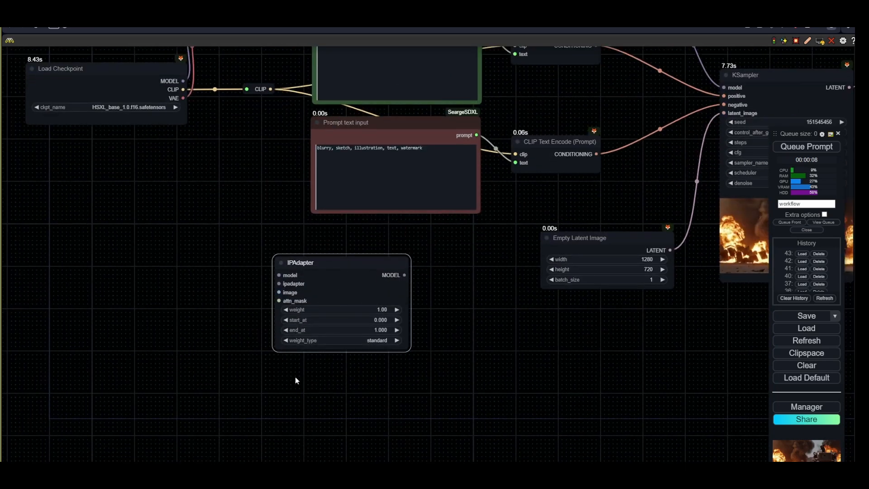
- Add a Load Image node beneath the IPAdapter node
double_click(281, 403)
type("load image")
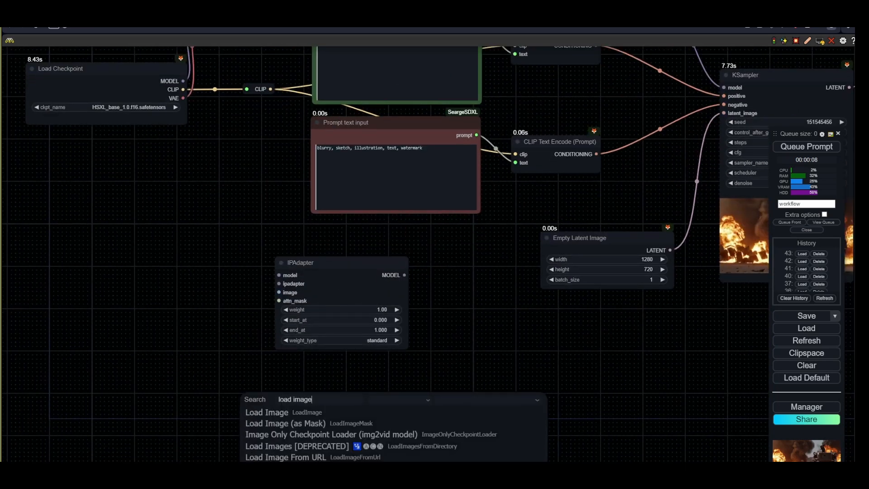
left_click(283, 416)
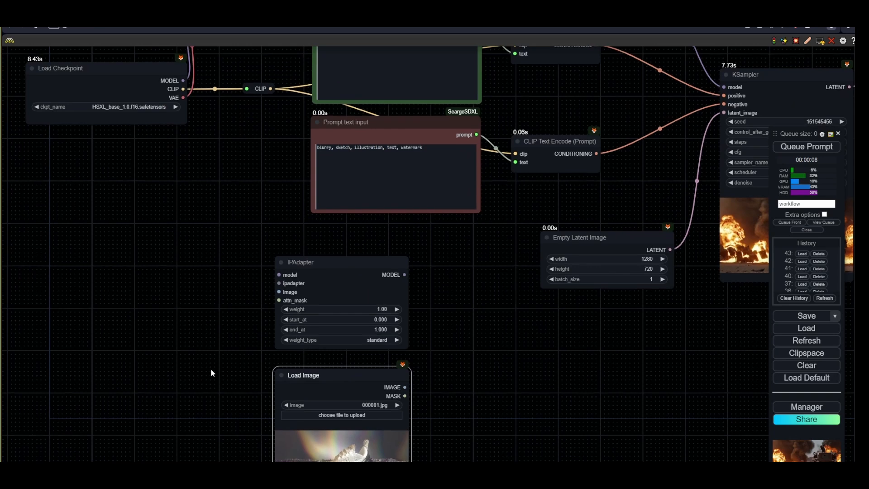
- Add an IPAdapter Unified Loader node beside the Load Image node
double_click(177, 368)
type("unifiesd")
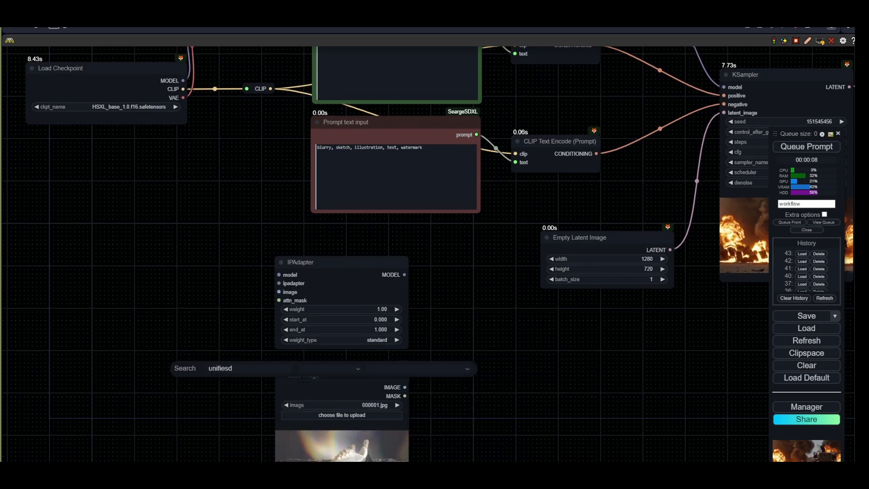
key("BackSpace")
type("d")
left_click(222, 377)
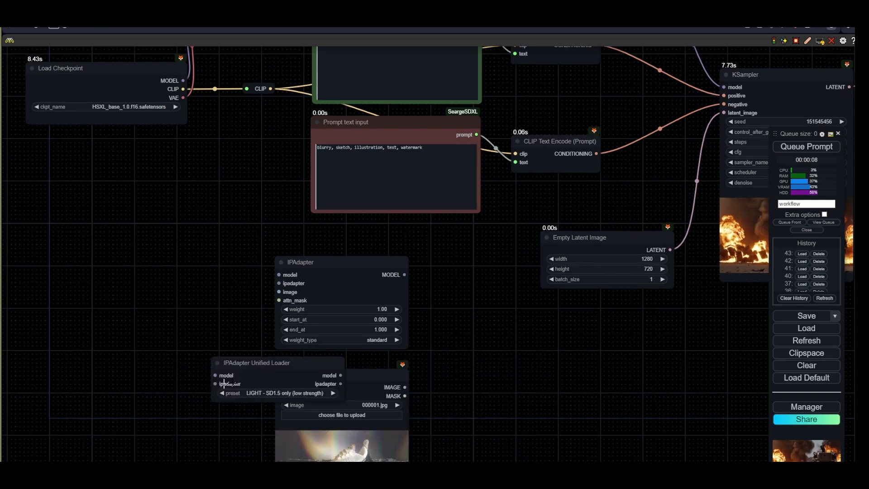
- Connect the Load Image IMAGE and Unified Loader ipadapter outputs to the IPAdapter node's image and ipadapter inputs
left_click_drag(404, 387, 278, 292)
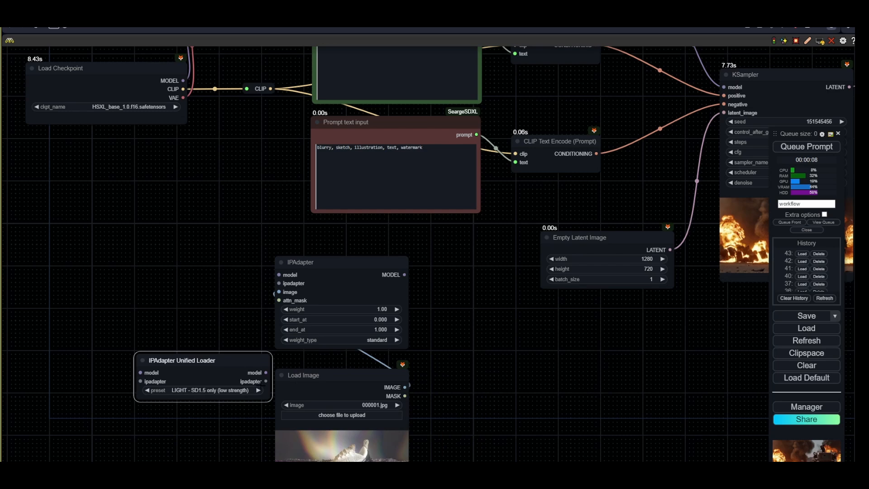
left_click_drag(266, 372, 279, 283)
left_click_drag(242, 359, 209, 349)
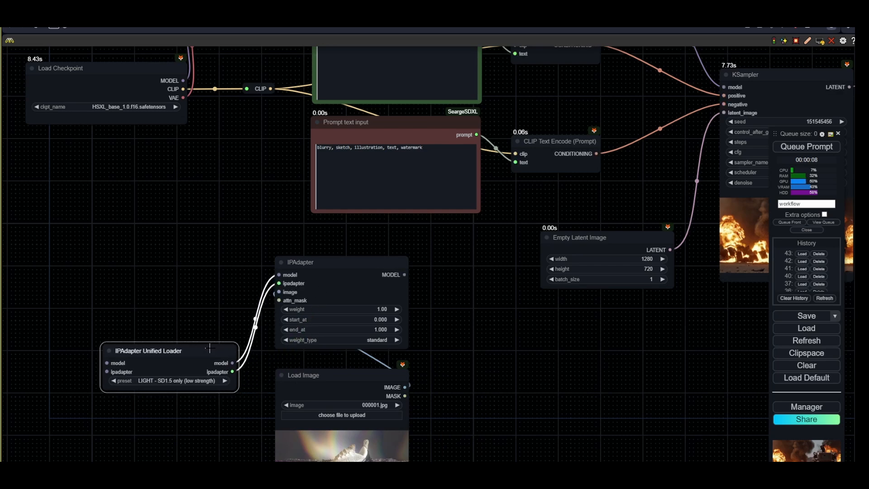
- Connect the checkpoint's MODEL output to the Unified Loader's model input and load Robot_02 (3).JPG as the reference image
left_click_drag(230, 153, 286, 176)
left_click_drag(240, 103, 164, 386)
scroll(256, 368, "down", 2)
left_click_drag(392, 411, 336, 359)
left_click_drag(281, 246, 313, 258)
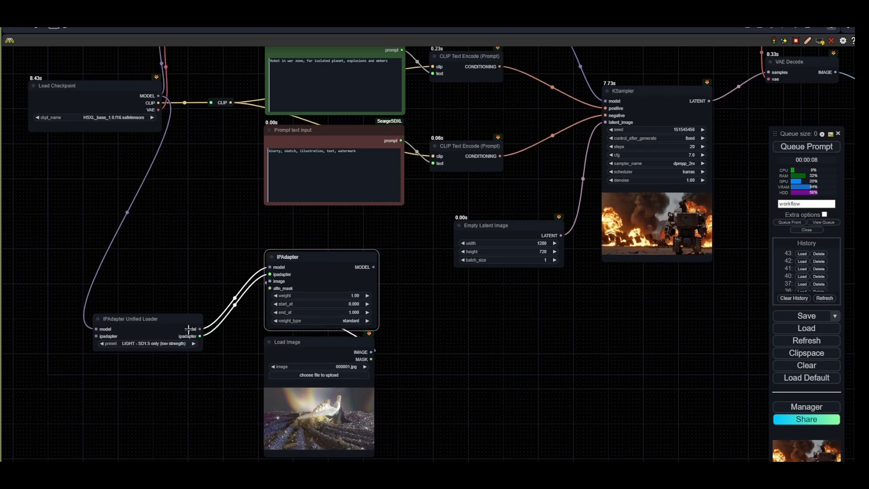
left_click_drag(161, 335, 212, 343)
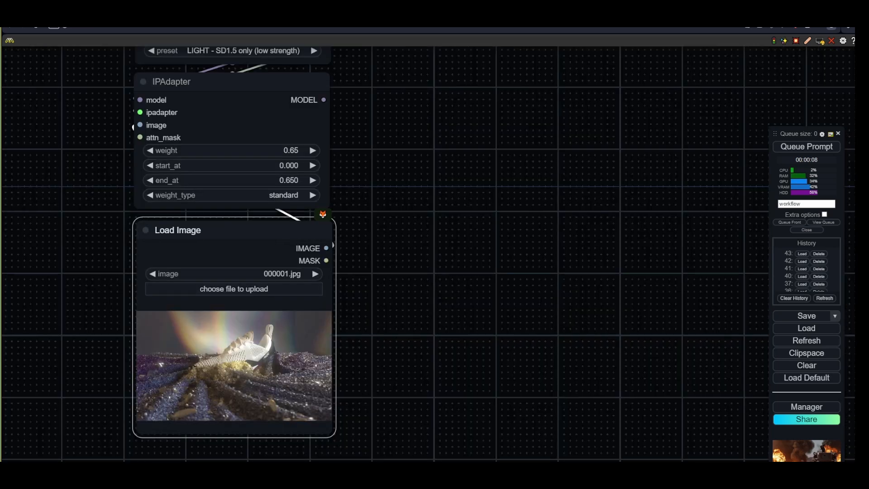
left_click_drag(484, 390, 313, 370)
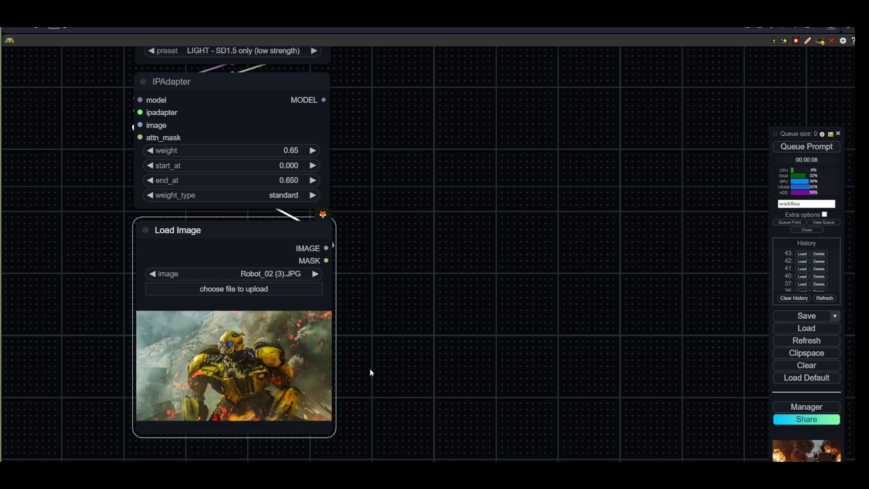
- Link the Unified Loader's model output to the KSampler's model input
scroll(370, 369, "down", 5)
left_click_drag(396, 276, 340, 431)
scroll(389, 376, "up", 4)
scroll(374, 272, "down", 2)
scroll(341, 426, "down", 3)
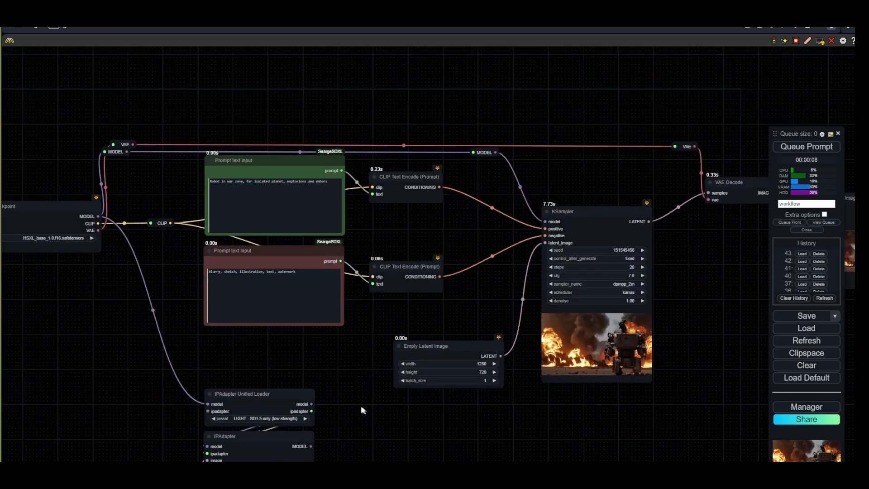
scroll(298, 362, "up", 1)
double_click(277, 345)
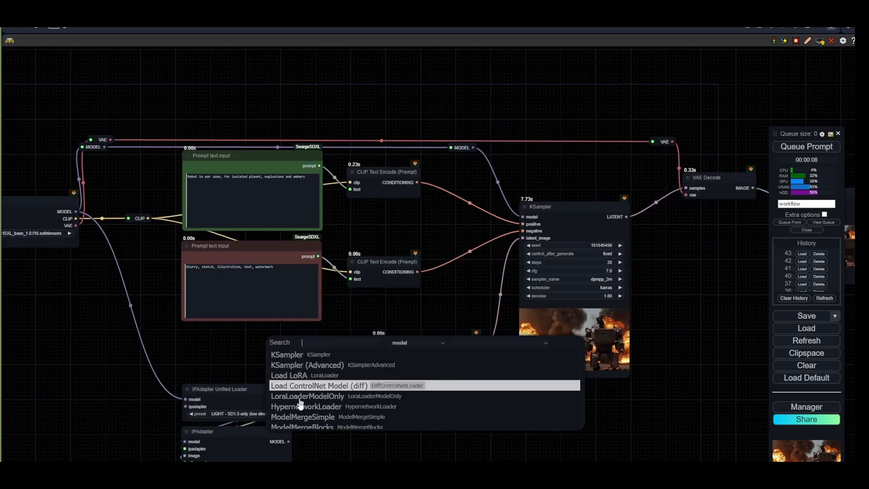
left_click_drag(289, 399, 522, 217)
left_click(299, 351)
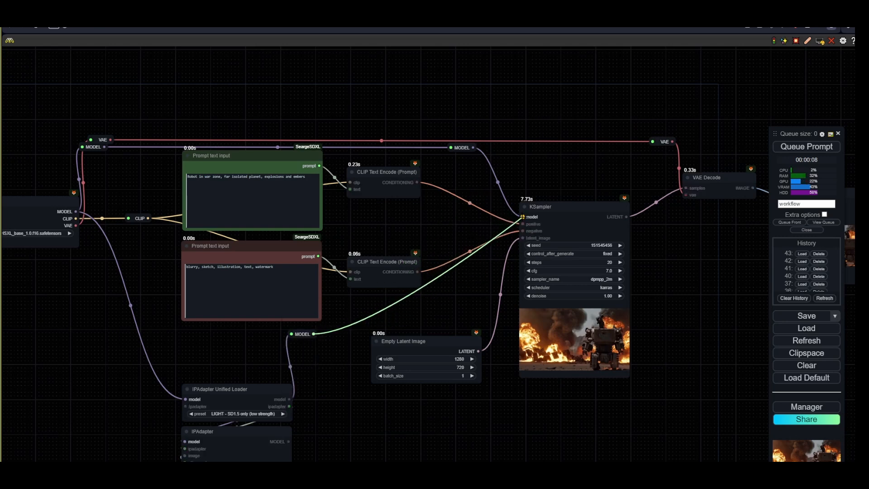
- Rearrange the IPAdapter nodes above the prompts and route the IPAdapter MODEL output into the KSampler's model input
scroll(478, 223, "down", 3)
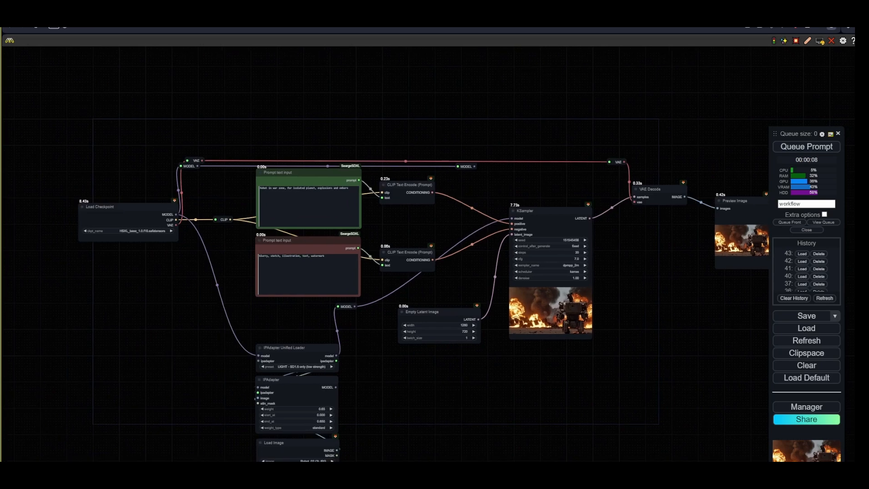
left_click_drag(223, 326, 336, 448)
scroll(337, 452, "down", 2)
left_click_drag(355, 369, 321, 150)
scroll(365, 213, "up", 5)
left_click_drag(302, 242, 154, 120)
left_click_drag(403, 262, 63, 75)
left_click_drag(252, 101, 344, 230)
left_click_drag(420, 283, 438, 252)
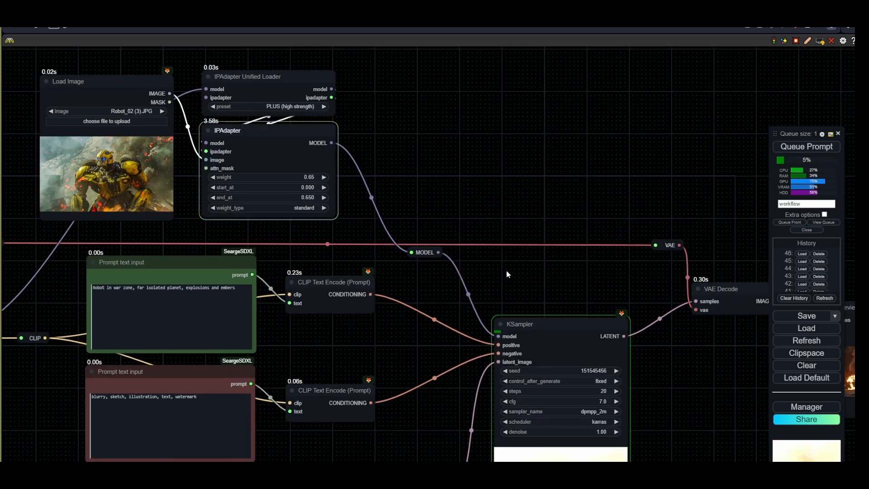
- Set the IPAdapter weight to 0.7 and its end_at to 0.72
scroll(506, 270, "down", 3)
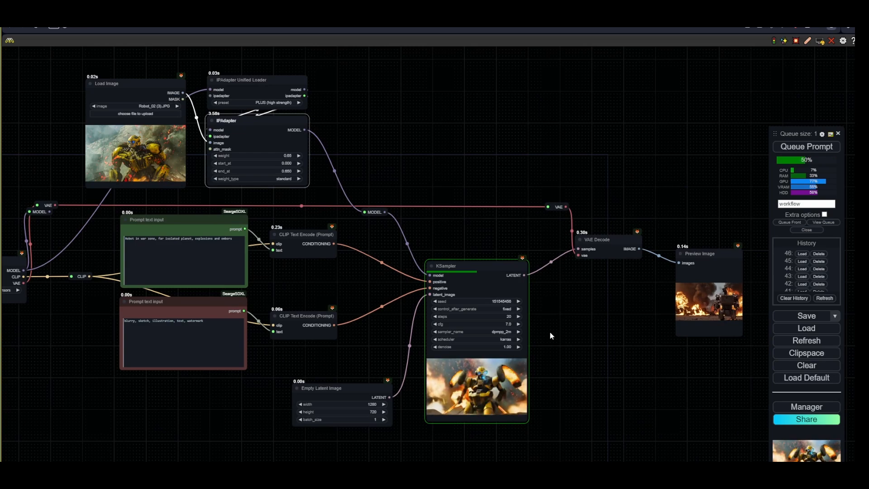
scroll(473, 394, "up", 10)
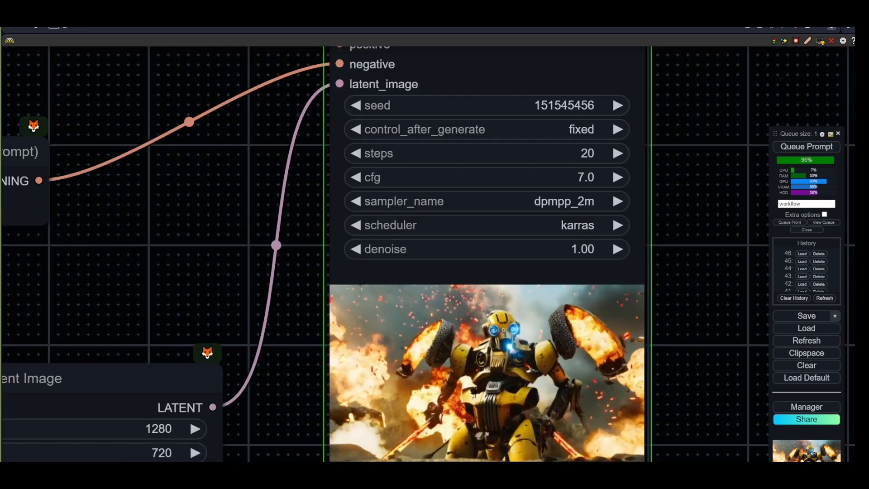
scroll(475, 393, "down", 3)
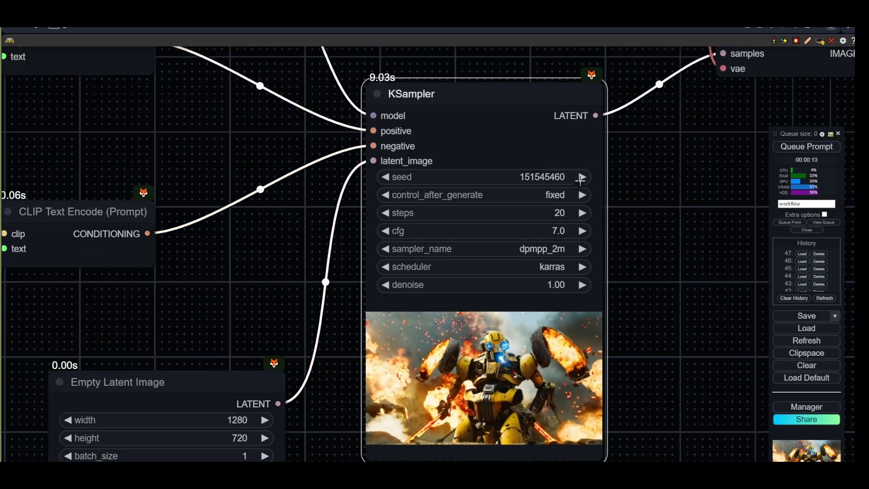
scroll(580, 180, "down", 3)
left_click_drag(326, 206, 549, 200)
left_click_drag(497, 272, 525, 404)
left_click_drag(476, 118, 534, 254)
left_click(475, 182)
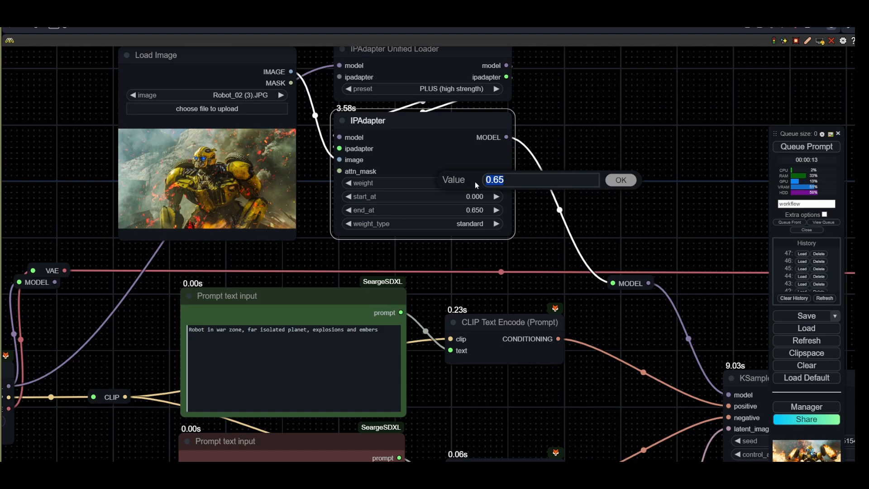
type("0.7")
key("Return")
left_click(461, 211)
type("0.72")
key("Return")
- Queue the workflow to generate images with the new IPAdapter settings
left_click(806, 146)
scroll(710, 243, "down", 4)
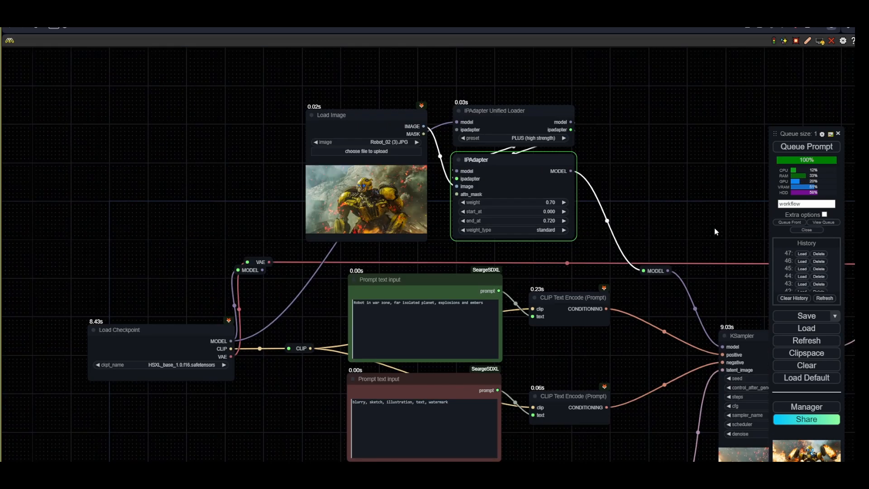
left_click_drag(714, 227, 456, 196)
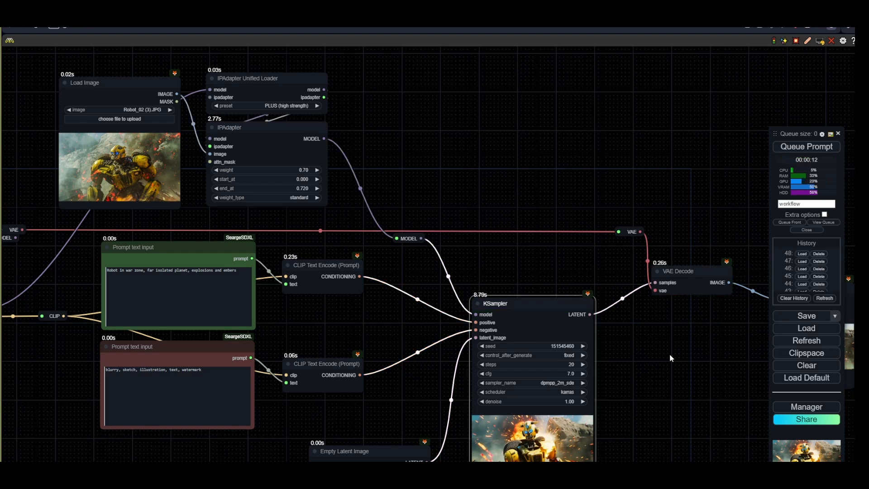
left_click(808, 147)
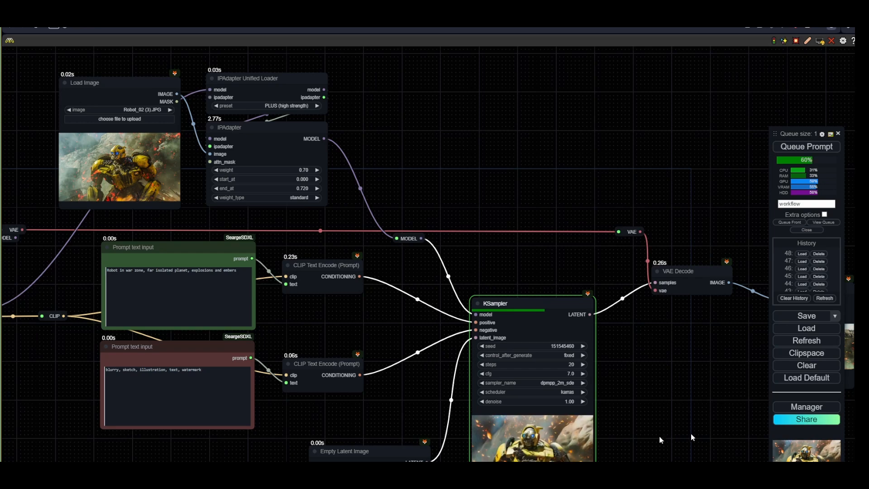
- Switch the Load Checkpoint model to SDXL_NewRealityXL_20.safetensors
left_click_drag(541, 461, 553, 379)
scroll(546, 406, "up", 9)
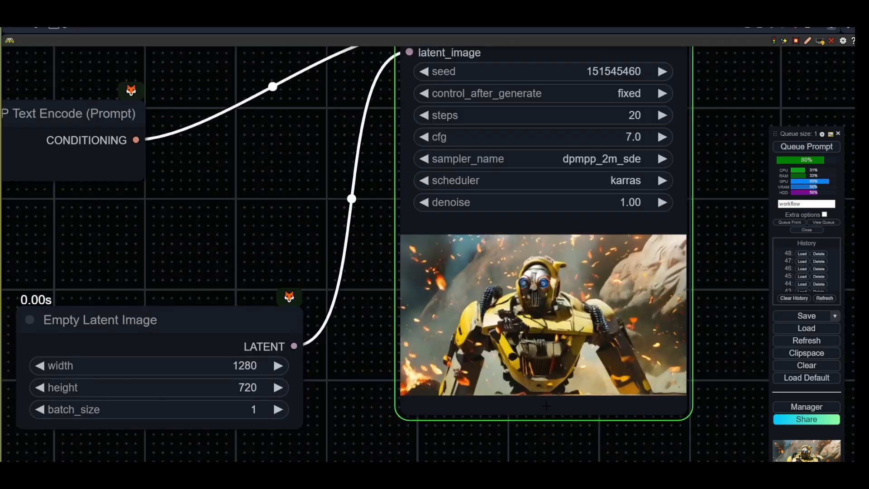
scroll(546, 406, "down", 4)
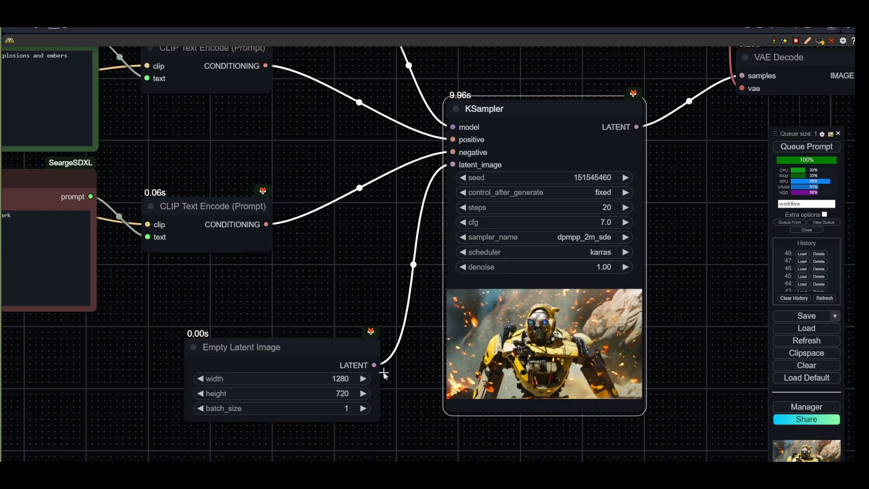
left_click_drag(216, 286, 633, 356)
left_click_drag(131, 257, 352, 271)
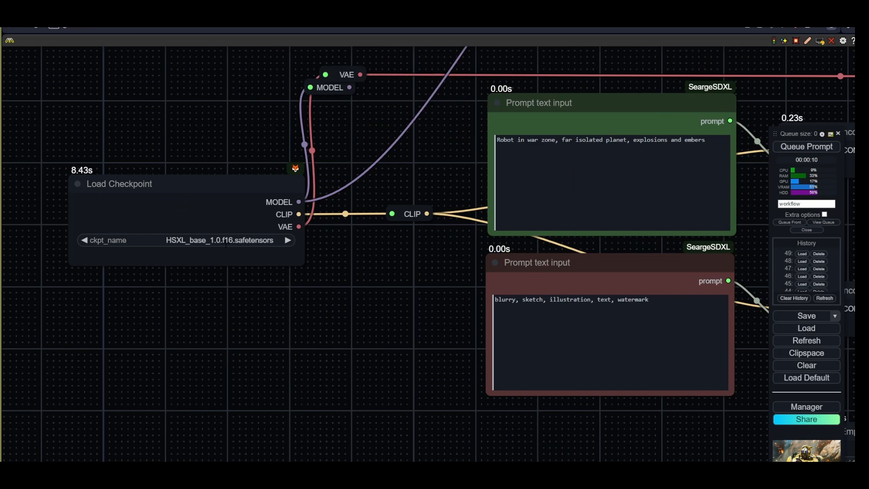
left_click(225, 245)
left_click(254, 316)
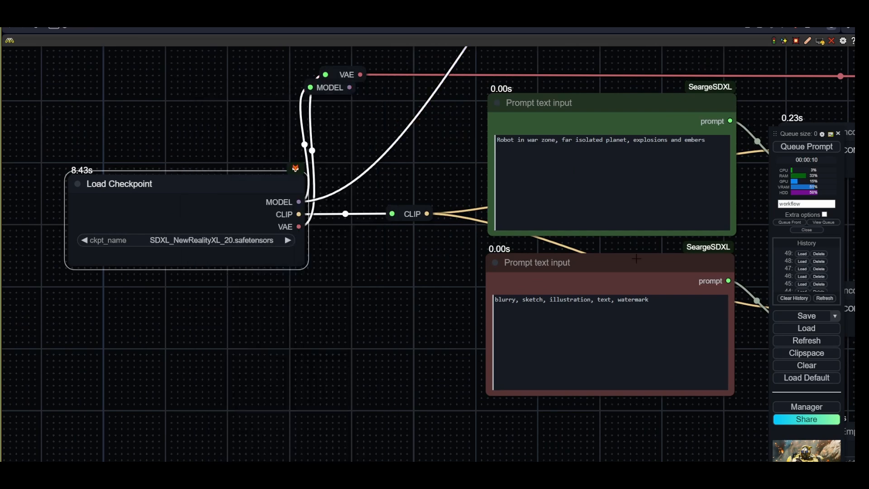
- Queue the workflow to generate an image with the new checkpoint
left_click(833, 151)
left_click_drag(553, 408, 254, 394)
scroll(362, 398, "down", 6)
scroll(426, 401, "down", 4)
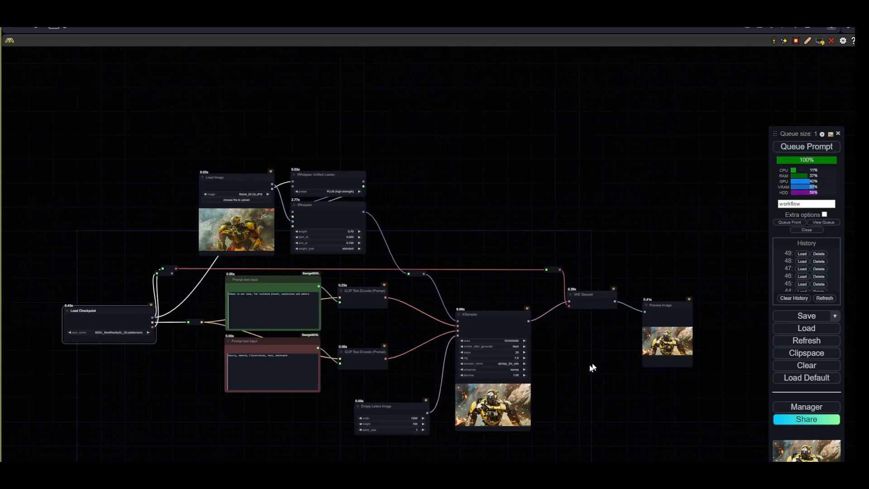
scroll(539, 392, "up", 4)
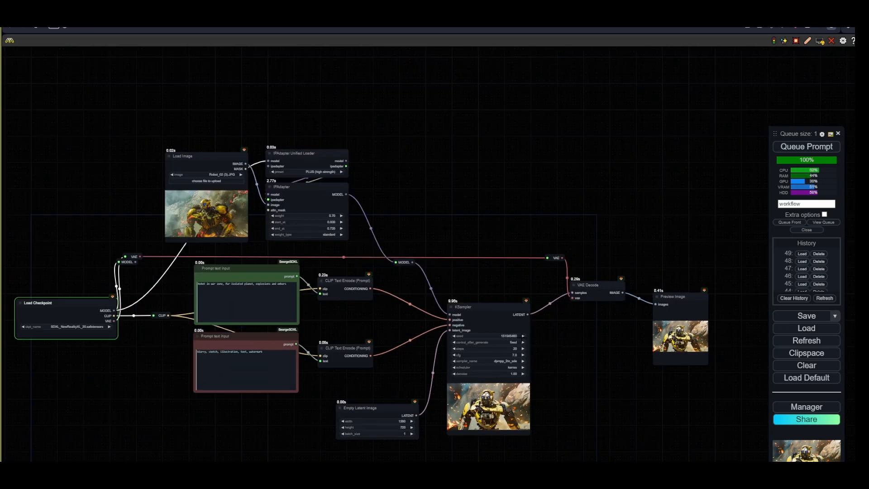
- Duplicate the KSampler node and place the copy above the original
left_click_drag(482, 312, 483, 128)
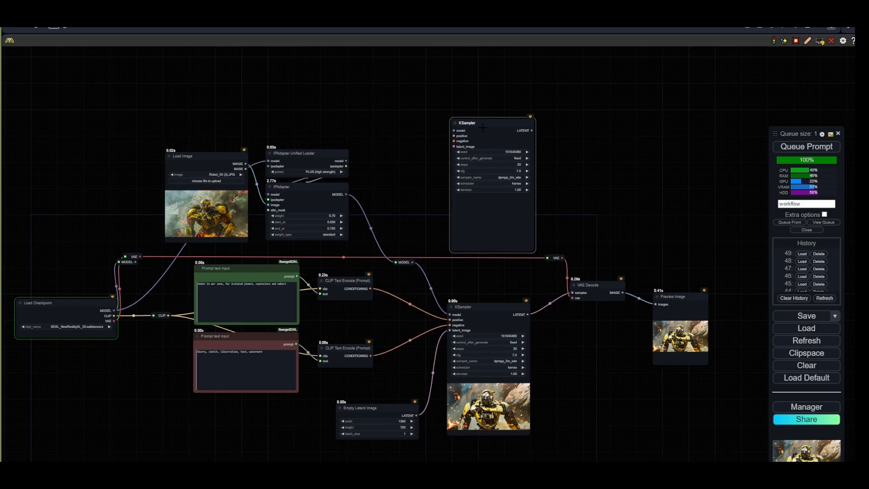
key("alt")
key("Escape")
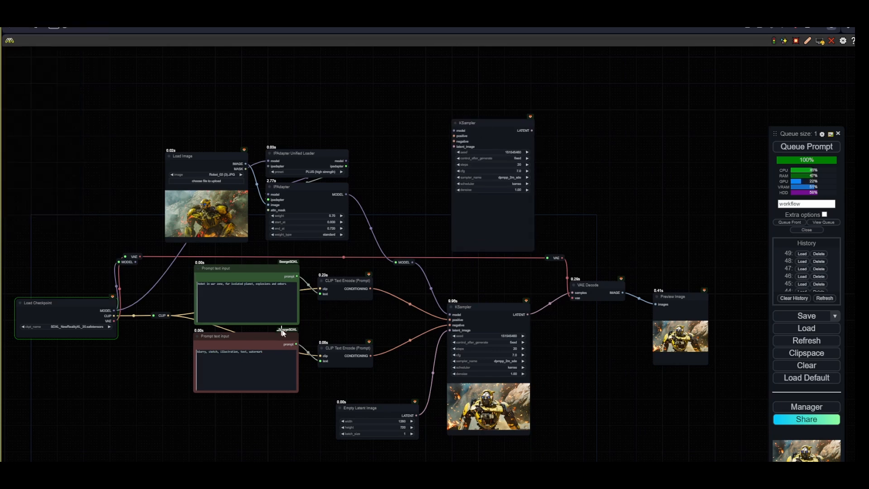
- Paste a copy of the positive CLIP Text Encode node and connect its conditioning to the duplicate KSampler's positive input
scroll(305, 320, "up", 7)
scroll(324, 348, "down", 3)
left_click_drag(324, 347, 325, 346)
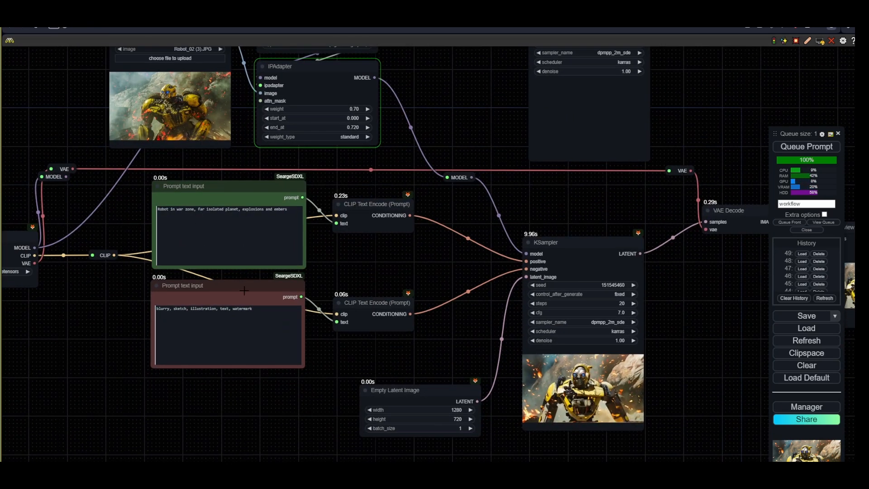
left_click_drag(239, 287, 239, 292)
left_click_drag(419, 398, 429, 398)
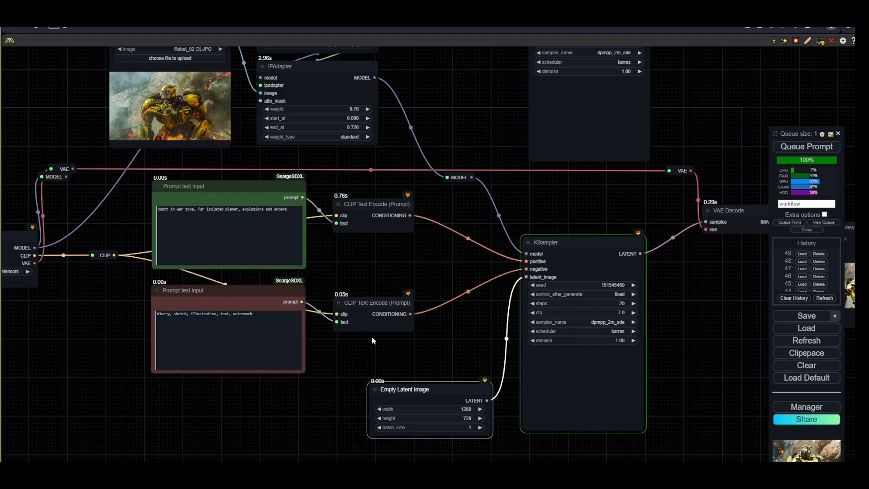
left_click_drag(374, 355, 374, 382)
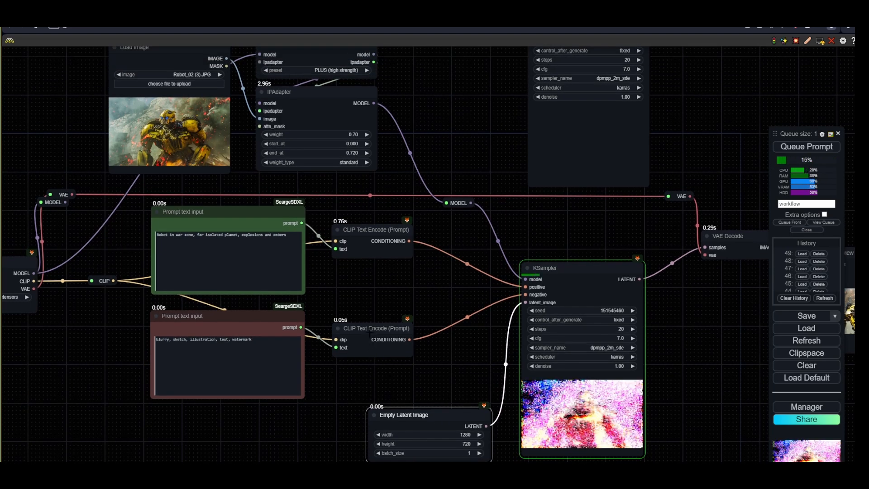
left_click(364, 231)
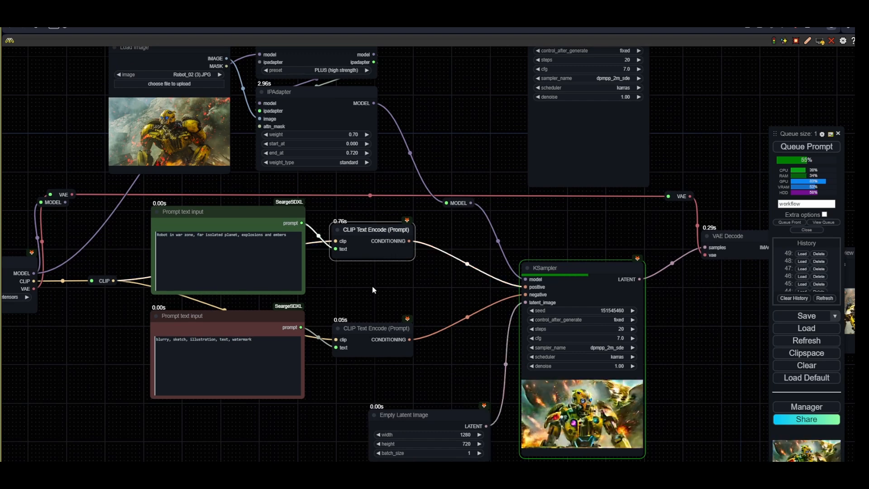
key("ctrl+shift+v")
left_click_drag(408, 270, 378, 271)
left_click_drag(449, 285, 509, 108)
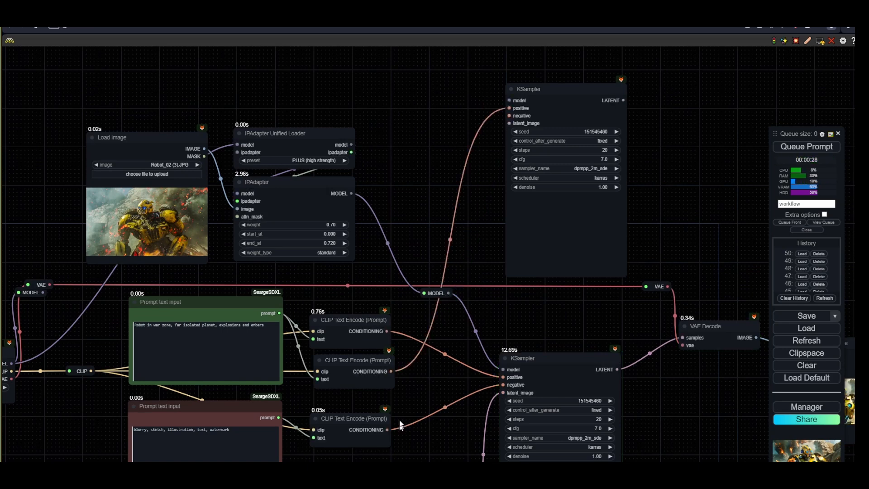
- Paste a copy of the negative CLIP Text Encode node and connect its conditioning to the duplicate KSampler's negative input
left_click_drag(402, 405, 399, 326)
left_click(358, 347)
key("ctrl+c")
key("ctrl+shift+v")
left_click_drag(349, 373, 345, 384)
left_click_drag(428, 385, 400, 416)
left_click_drag(359, 426, 480, 71)
- Set the duplicate KSampler's denoise to 0.65
scroll(440, 170, "down", 2)
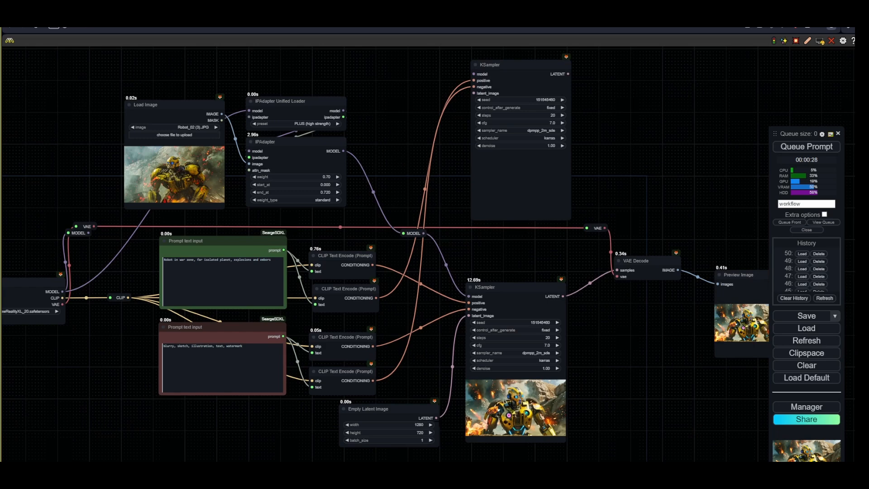
left_click_drag(444, 185, 378, 303)
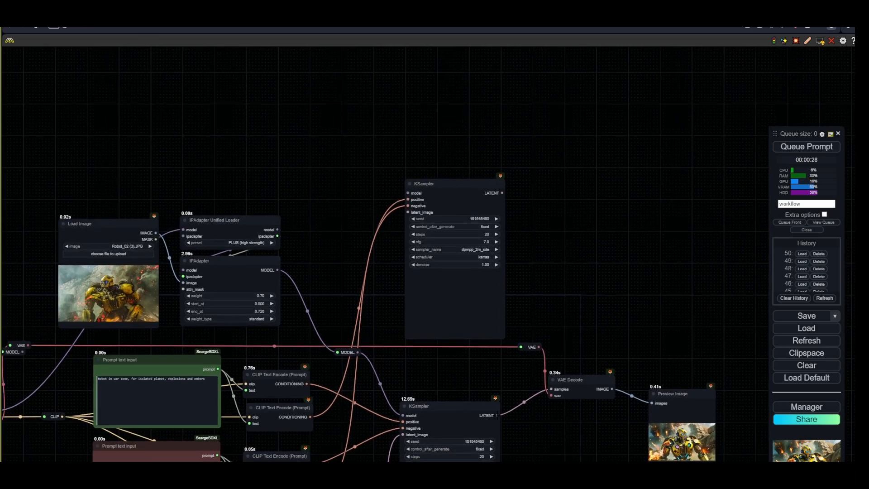
scroll(517, 255, "up", 4)
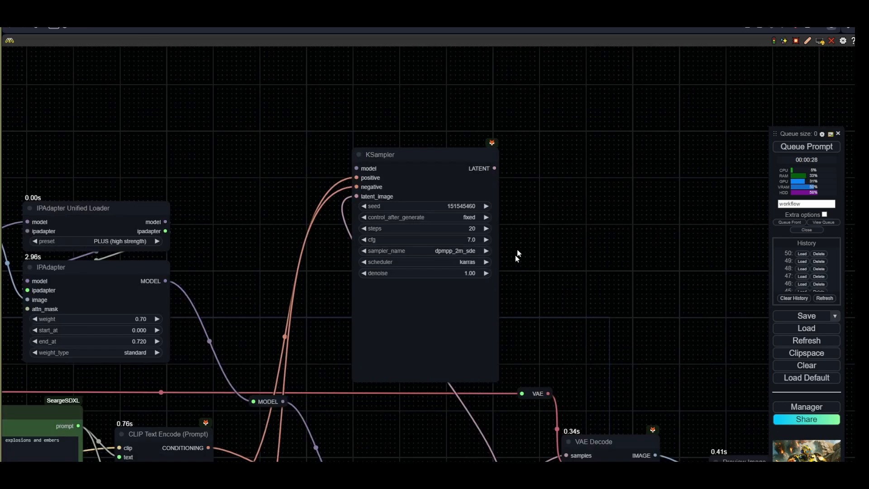
left_click(458, 273)
type("0.6")
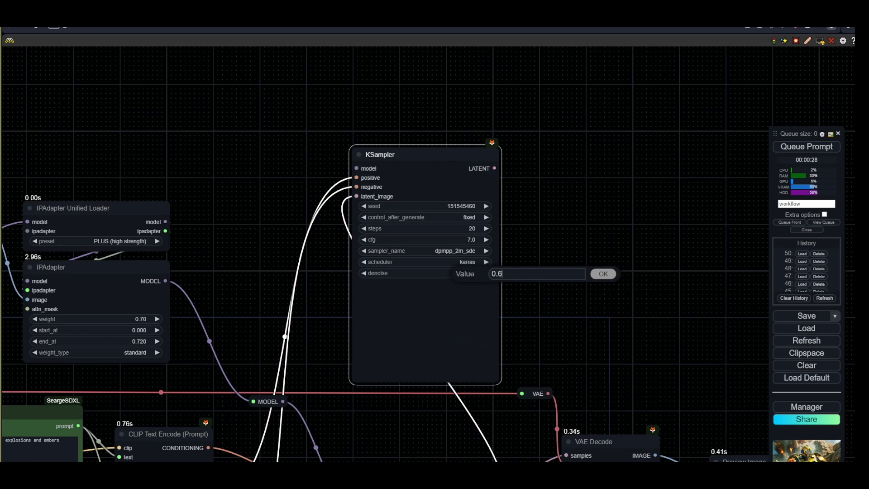
type("5")
key("Return")
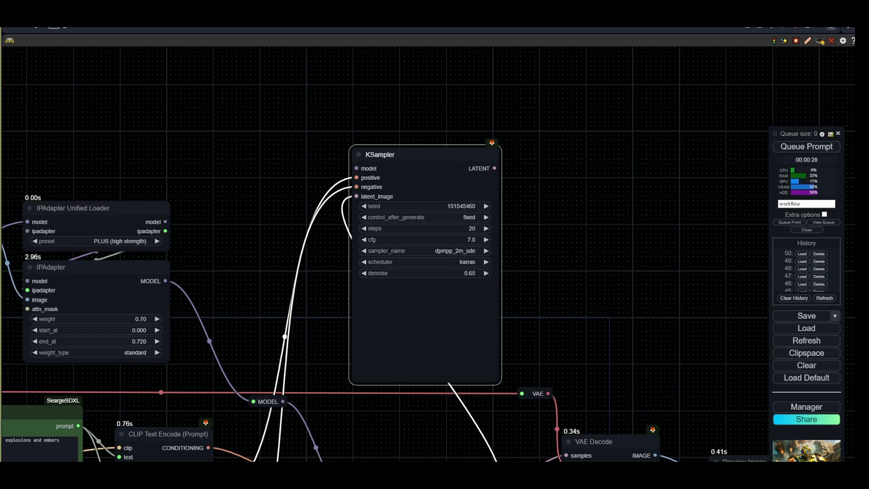
- Set the duplicate KSampler's sampler to dpmpp_2m and its scheduler to normal
left_click(462, 252)
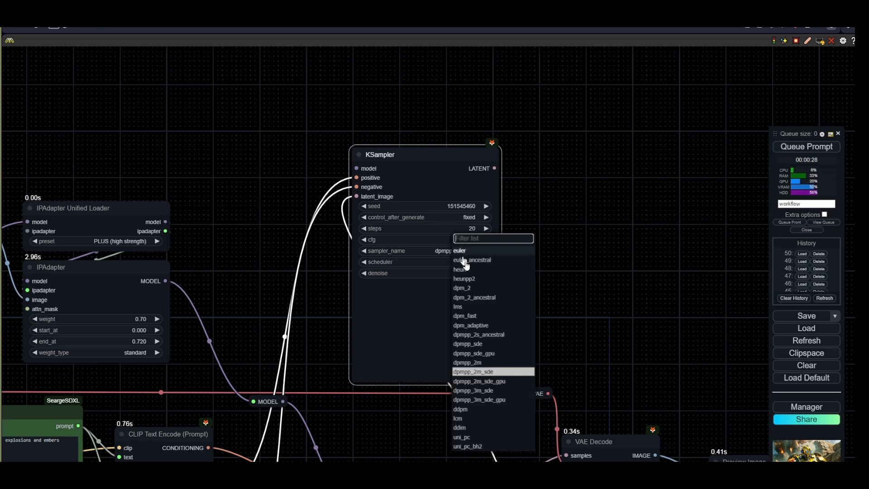
left_click(470, 379)
left_click(471, 262)
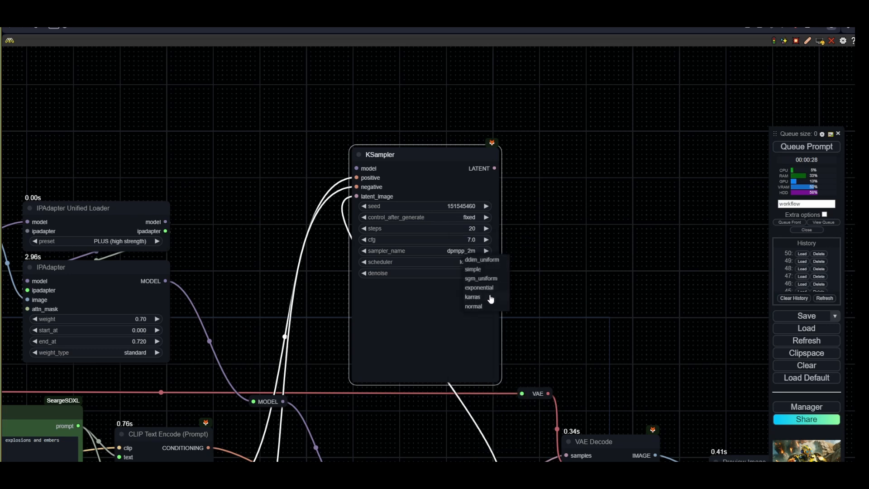
left_click(469, 258)
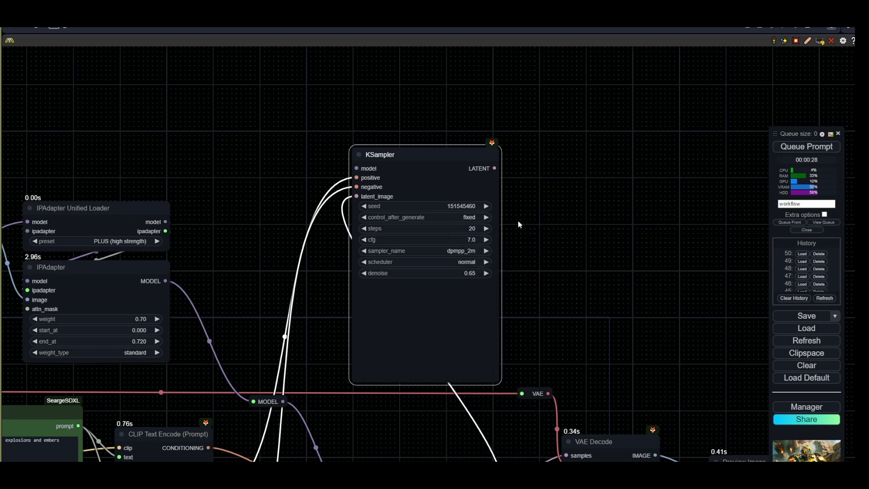
- Set the duplicate KSampler's steps to 15 and cfg to 8
left_click(470, 228)
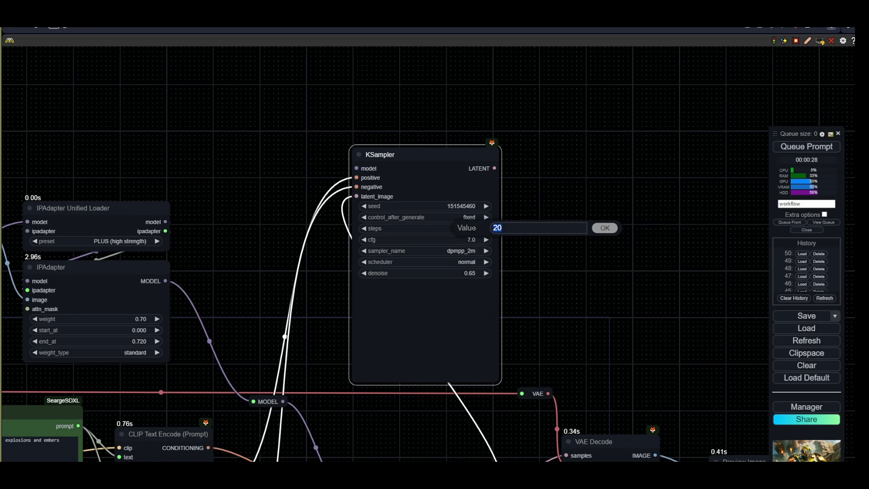
type("15")
key("Return")
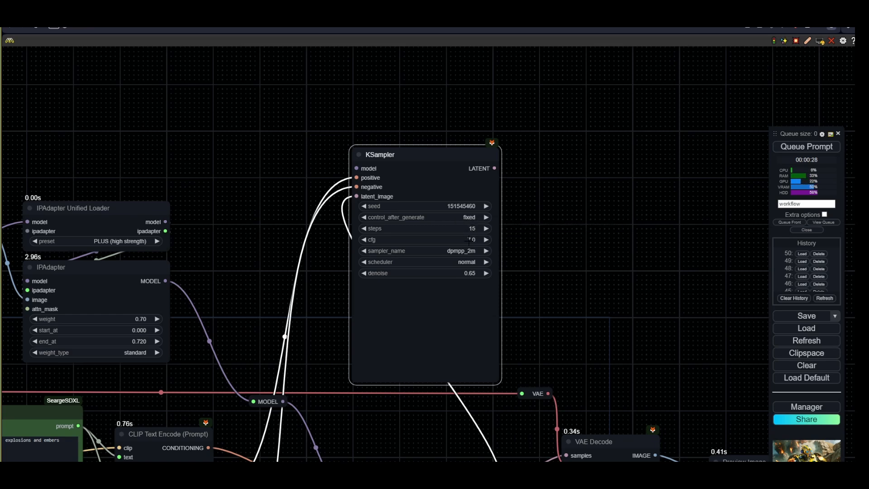
left_click(469, 240)
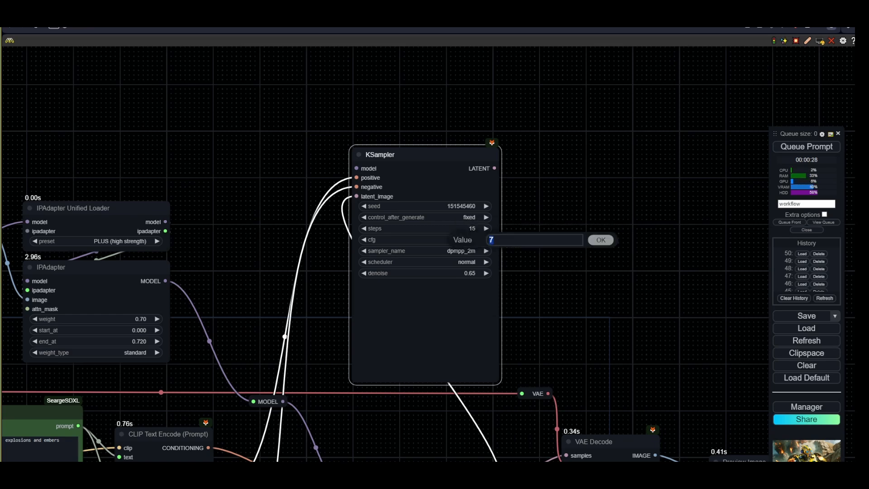
type("8")
key("Return")
- Copy the VAE Decode node, paste it with its connections, and link the duplicate KSampler's latent output to its samples input
scroll(224, 219, "down", 5)
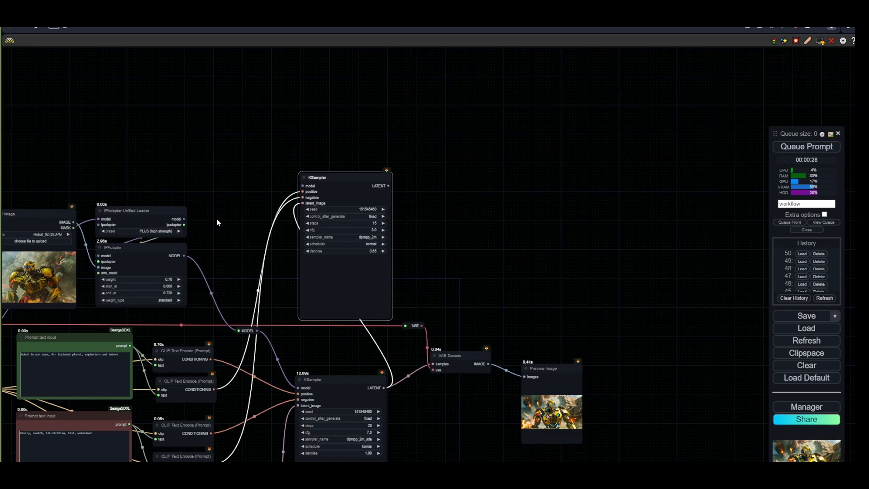
left_click_drag(217, 219, 190, 221)
scroll(432, 362, "up", 2)
left_click(433, 363)
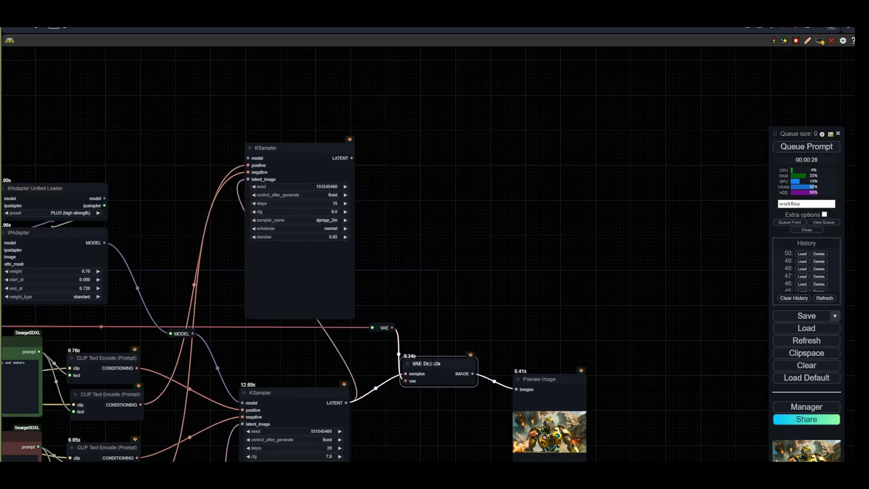
key("ctrl+c")
left_click(434, 210)
key("ctrl+shift+v")
left_click_drag(463, 205, 434, 227)
left_click(377, 181)
left_click_drag(351, 158, 406, 236)
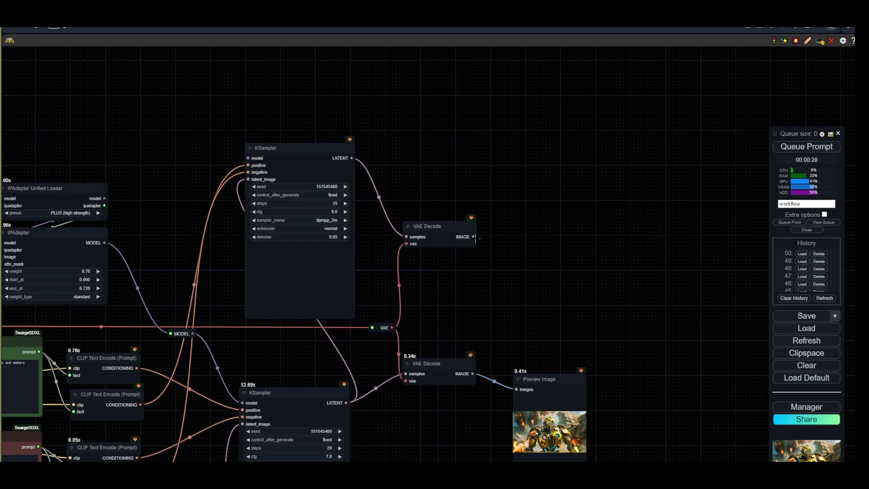
- Add a Preview Image node fed by the new VAE Decode's image output and enlarge the original Preview Image node
left_click_drag(473, 236, 523, 211)
left_click(535, 269)
left_click_drag(594, 212, 575, 210)
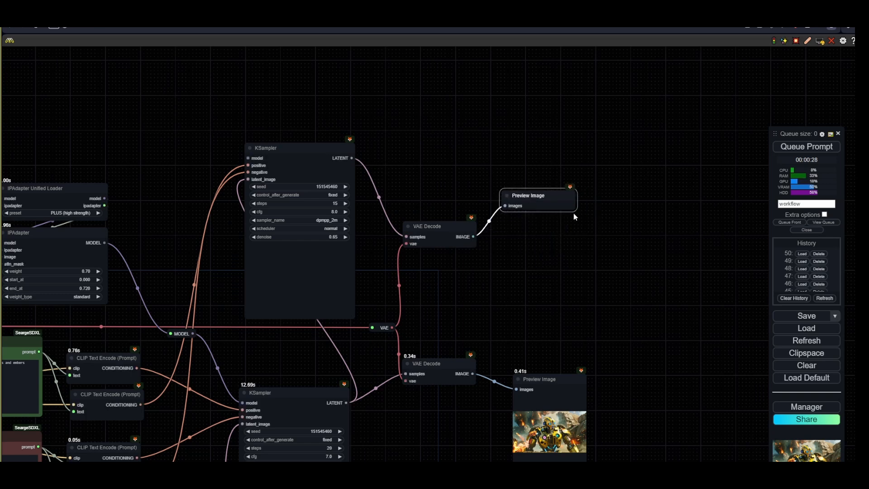
left_click_drag(543, 379, 526, 362)
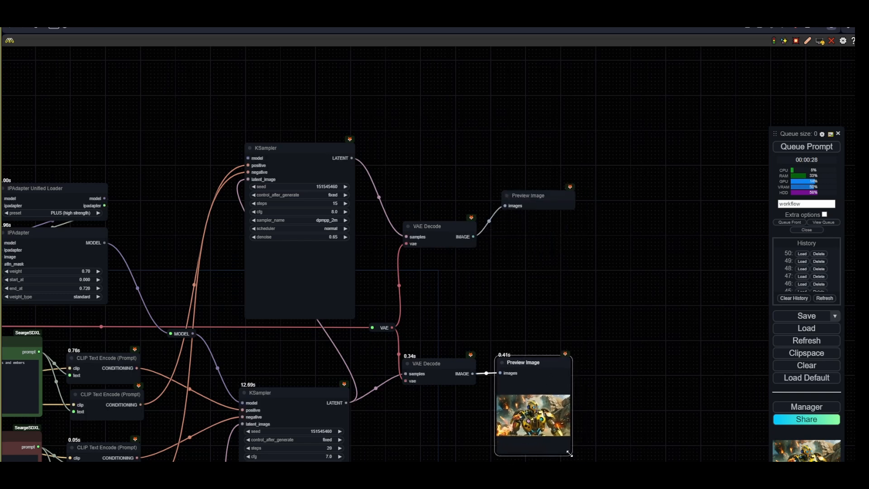
left_click_drag(570, 454, 643, 473)
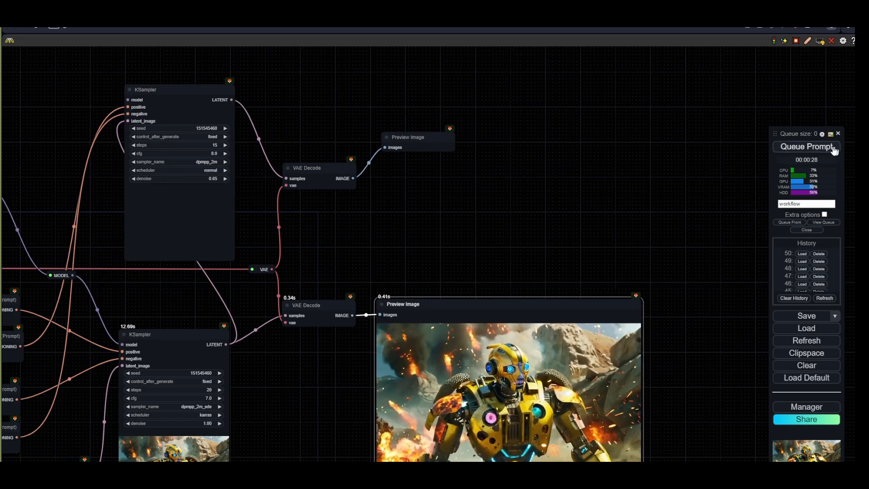
- Duplicate the Load Checkpoint node below the original and set its checkpoint to SDXL_refiner_1.0.safetensors
left_click_drag(317, 244, 680, 223)
scroll(326, 235, "down", 2)
left_click_drag(163, 261, 345, 294)
left_click(231, 344)
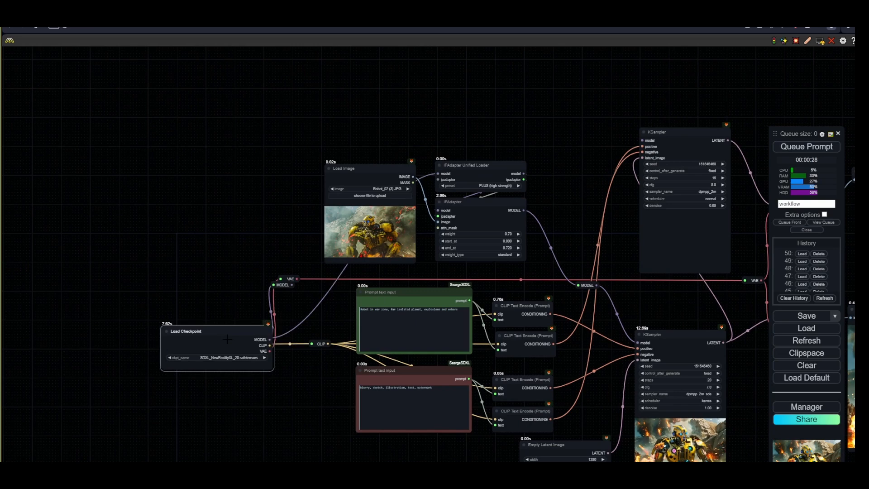
key("alt")
left_click(236, 339)
left_click_drag(237, 335, 234, 381)
scroll(235, 419, "up", 5)
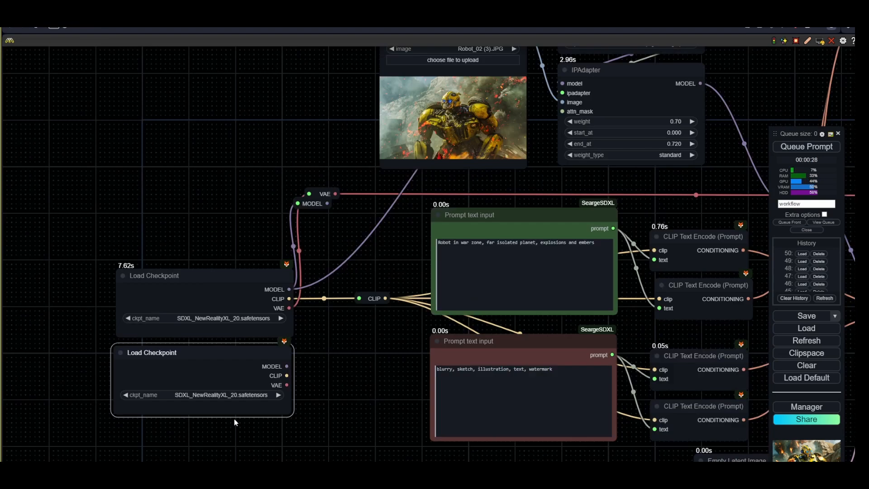
left_click(231, 395)
scroll(272, 447, "down", 3)
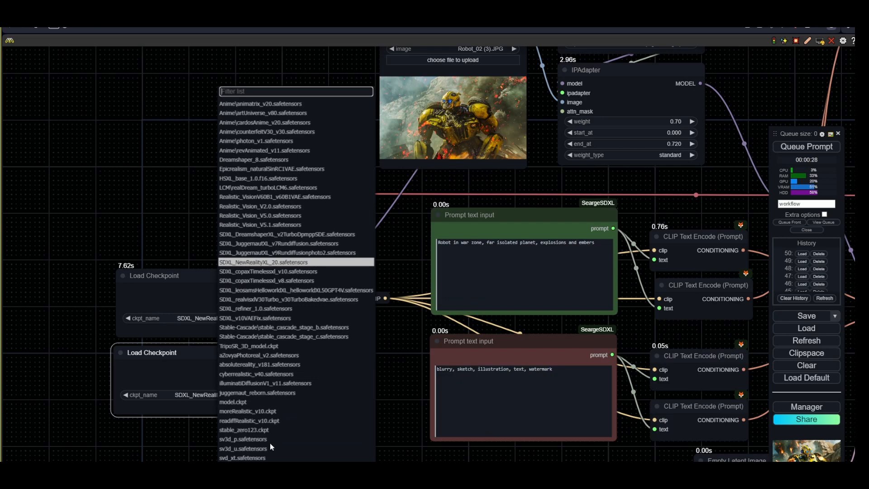
left_click(263, 308)
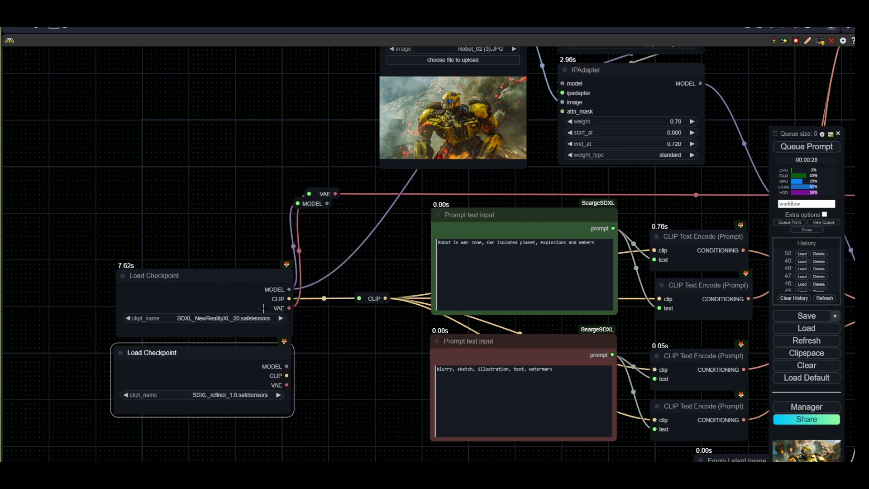
- Connect the refiner checkpoint's CLIP output to the copied CLIP Text Encode nodes
left_click_drag(362, 378, 349, 409)
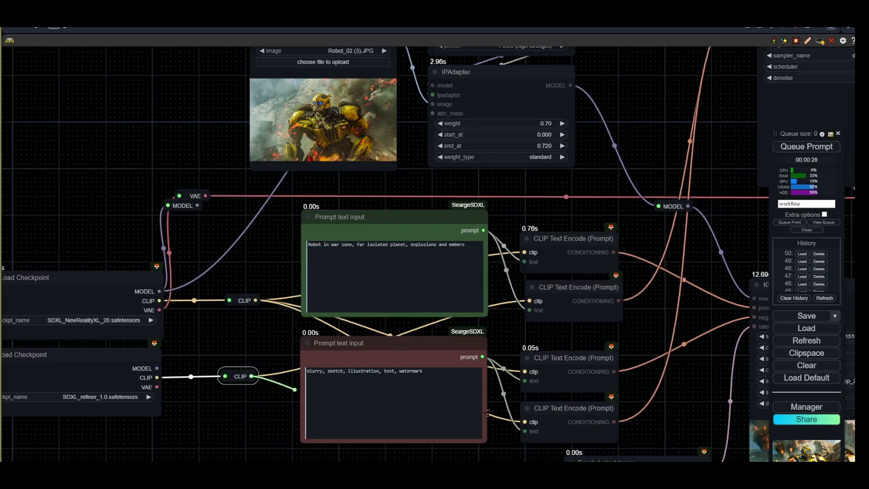
left_click_drag(251, 376, 525, 422)
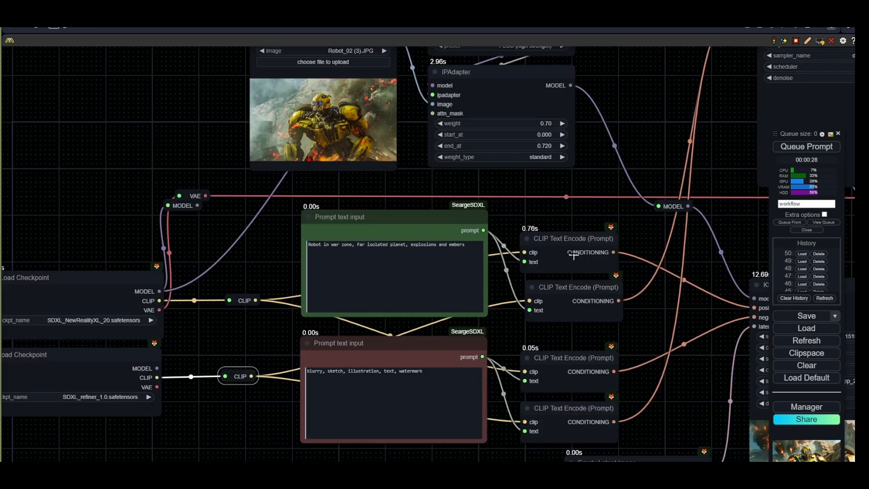
- Color the original positive and negative CLIP Text Encode nodes green
left_click(574, 256)
left_click(569, 385, "shift")
right_click(564, 384)
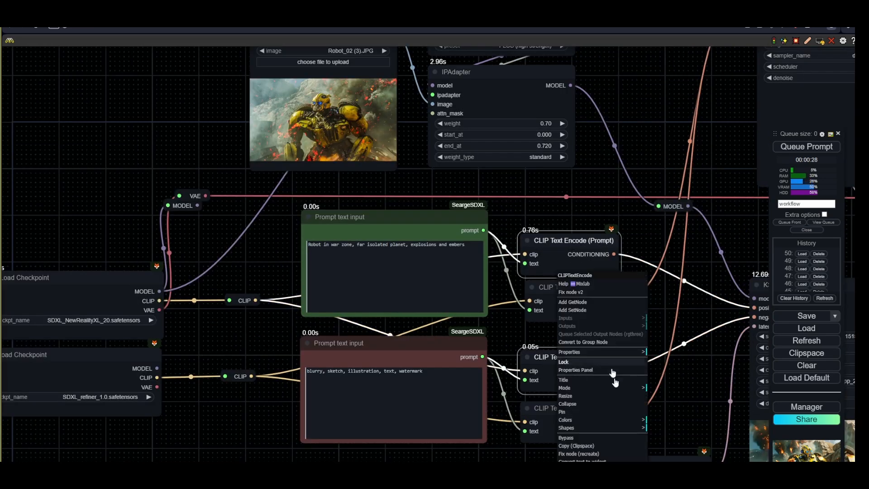
left_click(597, 421)
left_click(666, 442)
- Color the copied positive and negative CLIP Text Encode nodes red
left_click(571, 315)
left_click(567, 429, "shift")
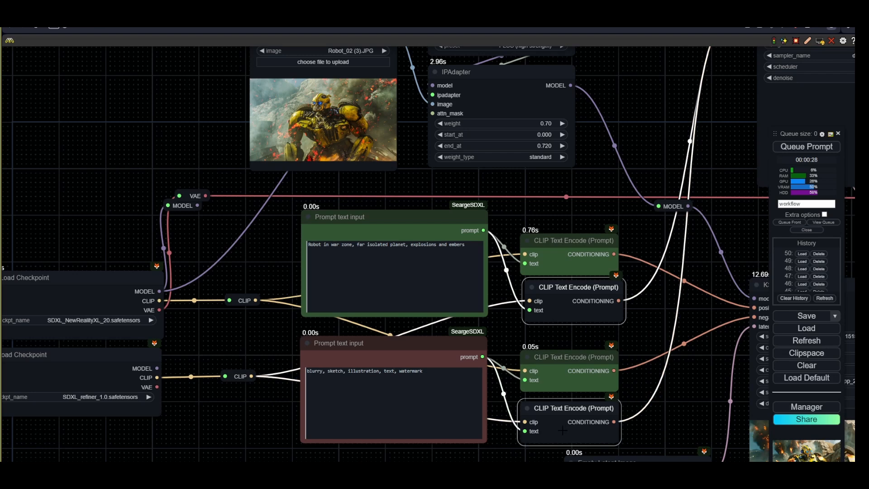
right_click(564, 430)
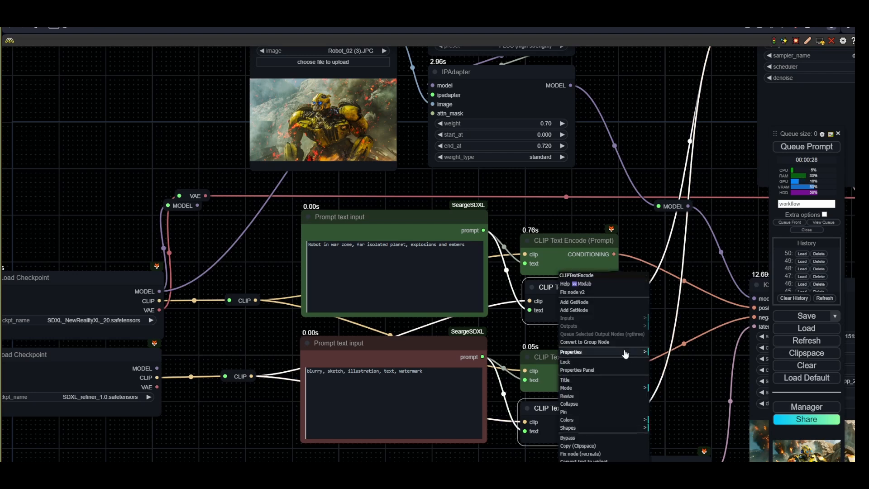
left_click(602, 420)
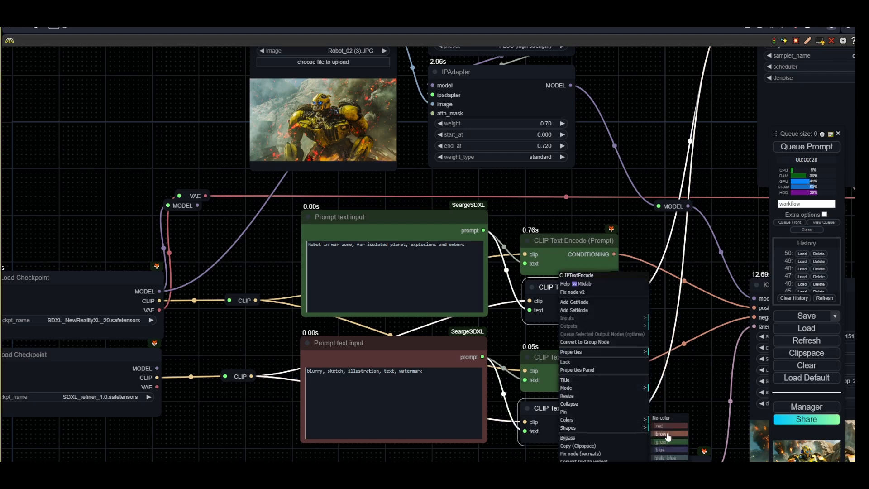
left_click(667, 426)
left_click(654, 408)
- Connect the refiner checkpoint's MODEL output through a reroute to the duplicate KSampler's model input
scroll(206, 405, "down", 1)
left_click_drag(208, 409, 342, 402)
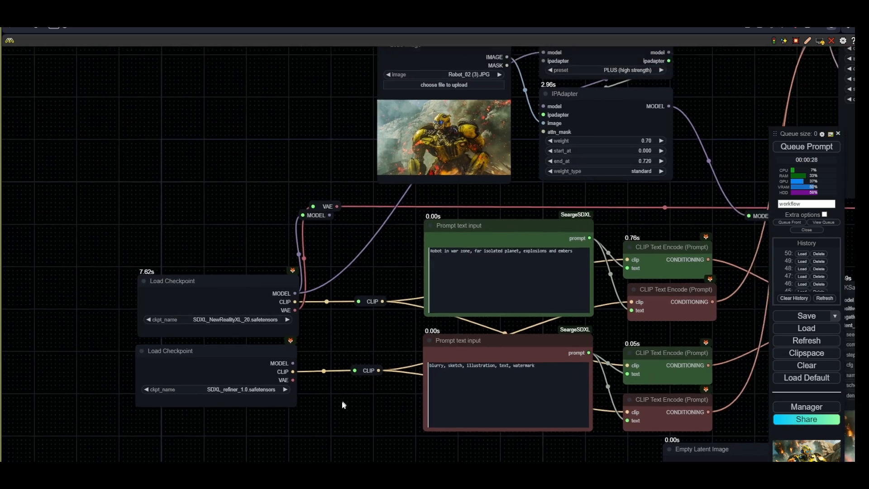
scroll(340, 401, "down", 3)
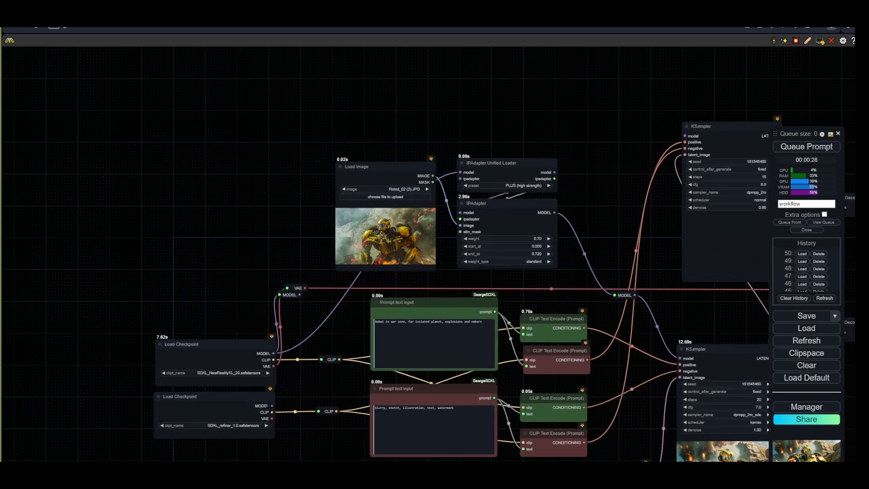
left_click_drag(273, 353, 717, 145)
left_click(324, 166)
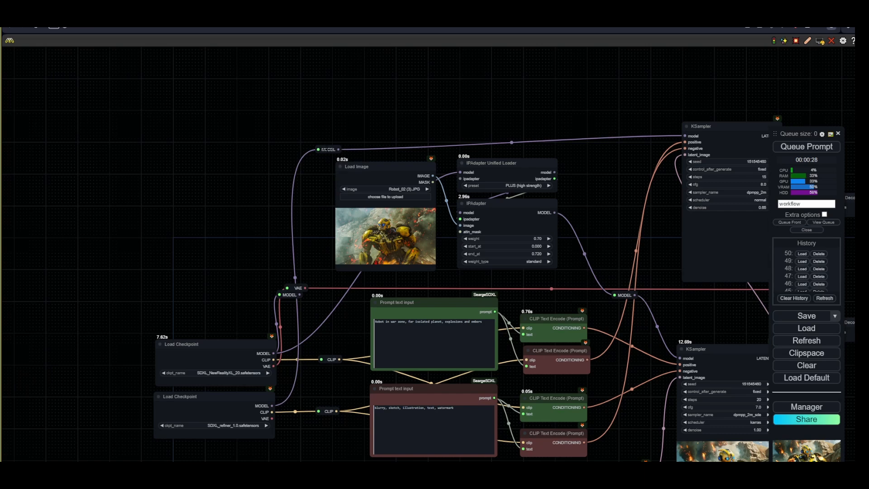
left_click(320, 139)
left_click_drag(320, 139, 316, 132)
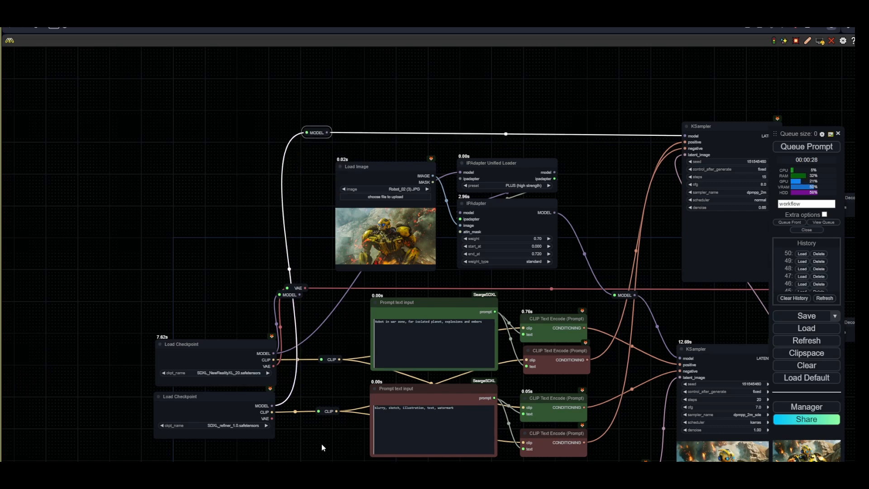
- Connect the refiner checkpoint's VAE output to the new VAE Decode node's vae input
left_click_drag(322, 447, 176, 399)
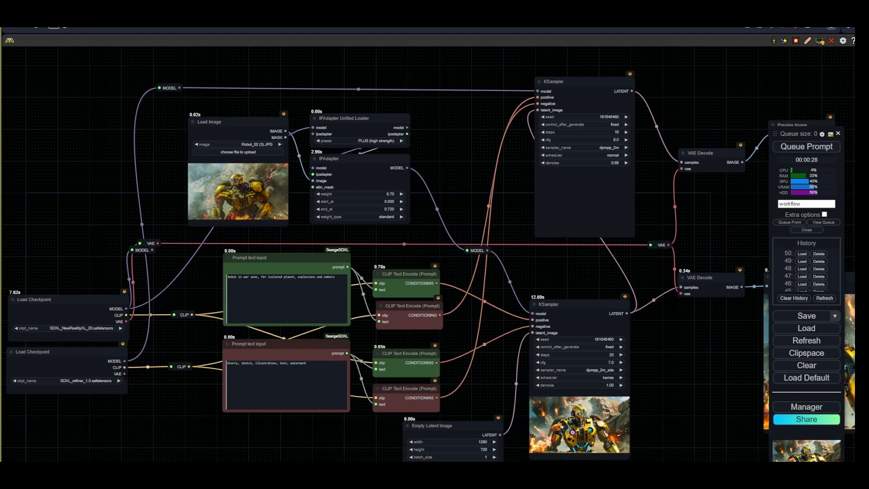
left_click_drag(125, 373, 682, 168)
left_click(159, 98)
left_click(661, 102)
- Queue the workflow for generation and reposition the new Preview Image node
left_click_drag(681, 208, 340, 243)
key("ctrl+Return")
left_click_drag(495, 205, 404, 212)
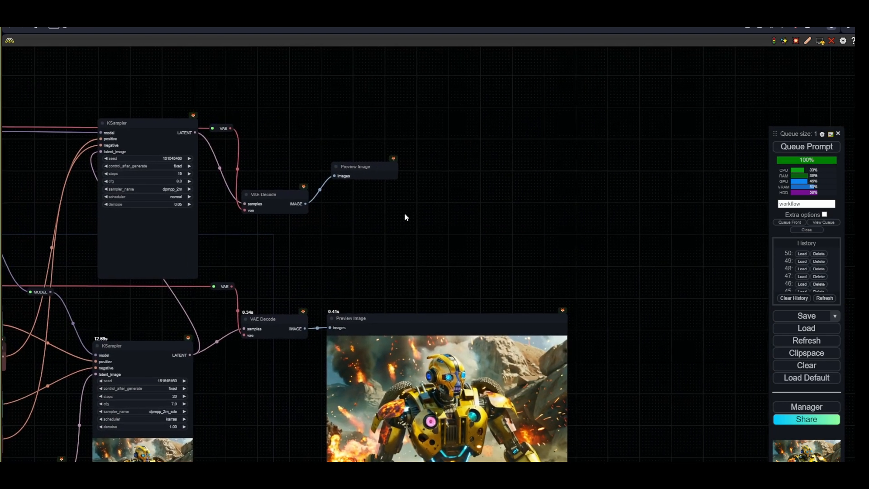
left_click_drag(362, 176, 377, 171)
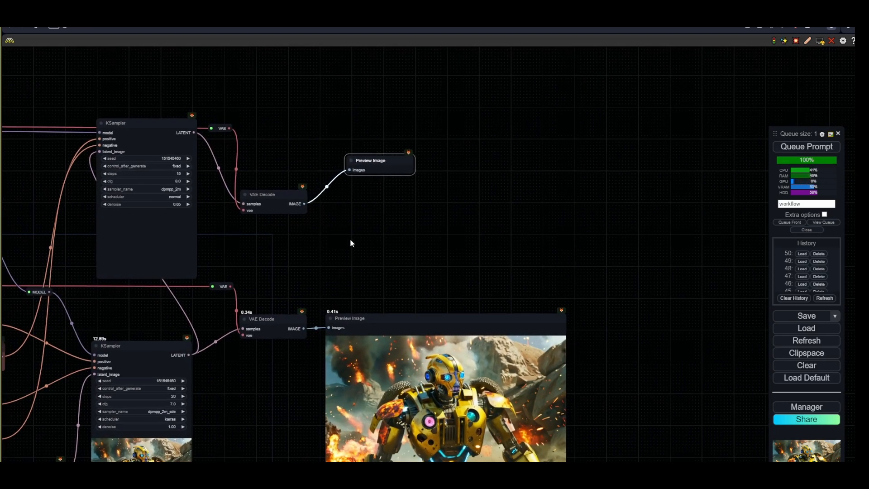
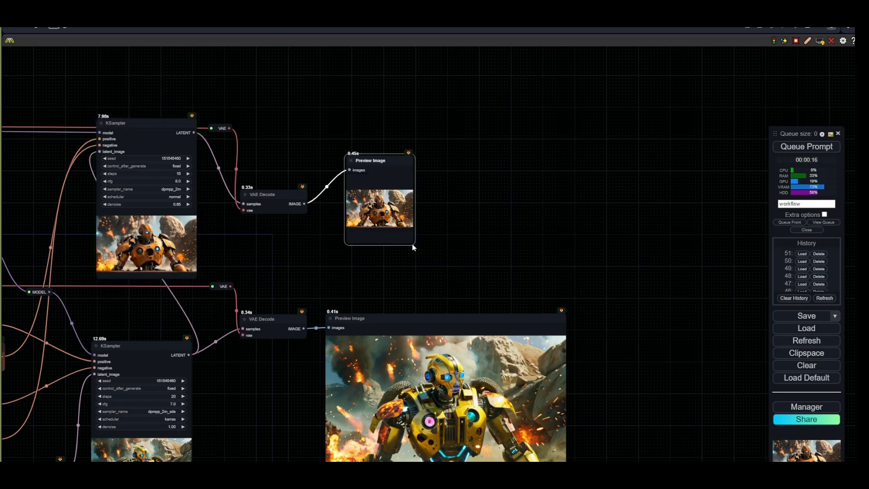
- Enlarge the upper Preview Image node and reposition it beside its VAE Decode node
left_click_drag(413, 244, 588, 314)
left_click_drag(366, 191, 343, 175)
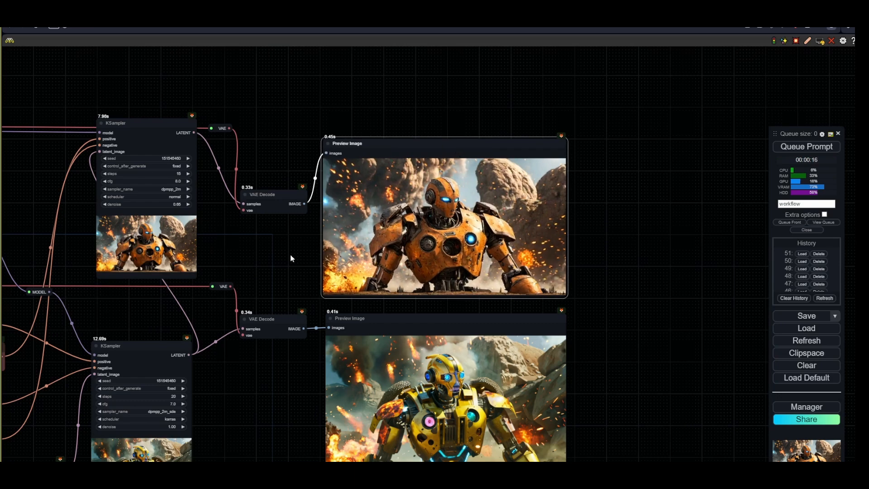
scroll(290, 257, "down", 4)
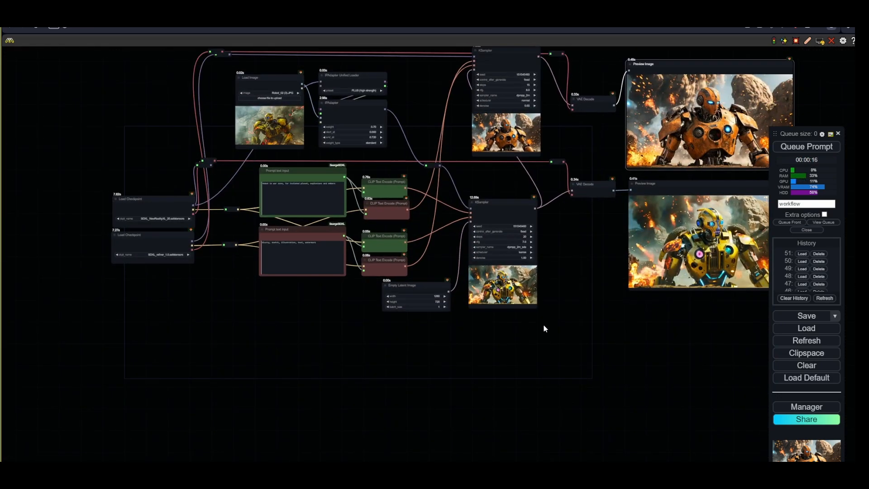
left_click_drag(544, 325, 412, 428)
left_click(474, 142)
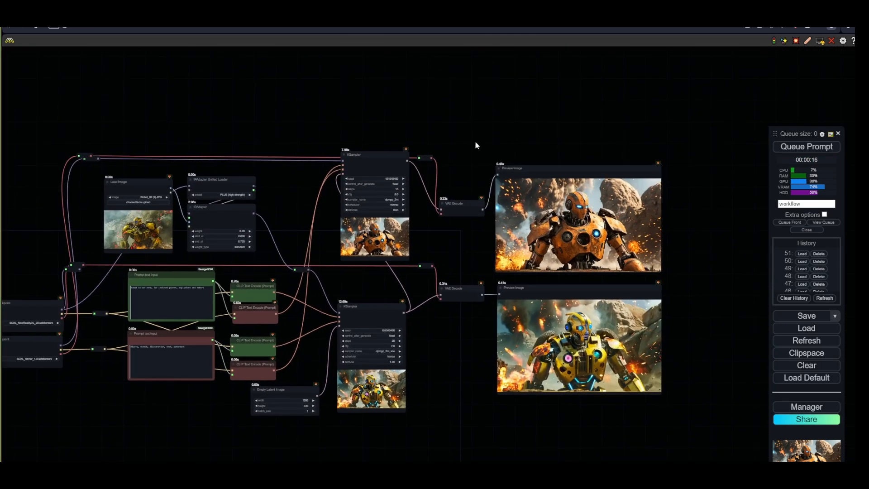
- Route the upper VAE Decode's IMAGE output through two reroutes into a new Upscale Image By node
scroll(474, 143, "up", 6)
left_click_drag(447, 198, 147, 281)
left_click_drag(191, 338, 207, 207)
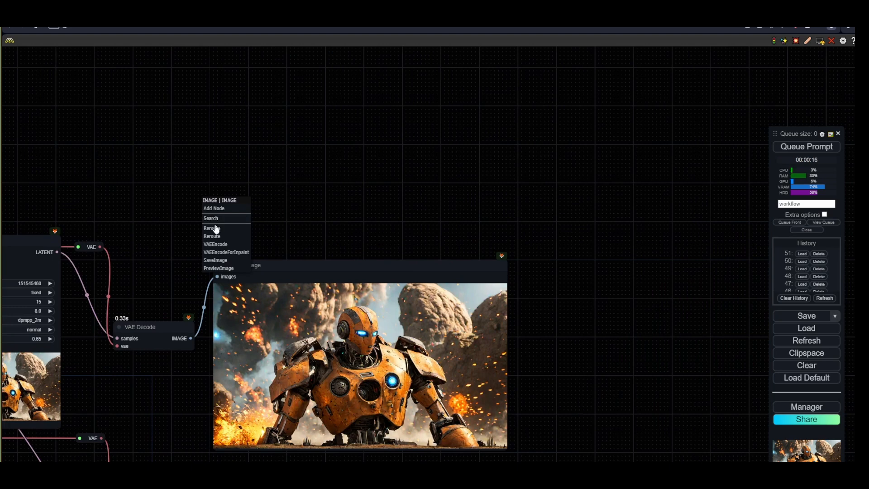
left_click(215, 226)
left_click_drag(191, 338, 639, 187)
left_click(205, 197)
left_click(648, 211)
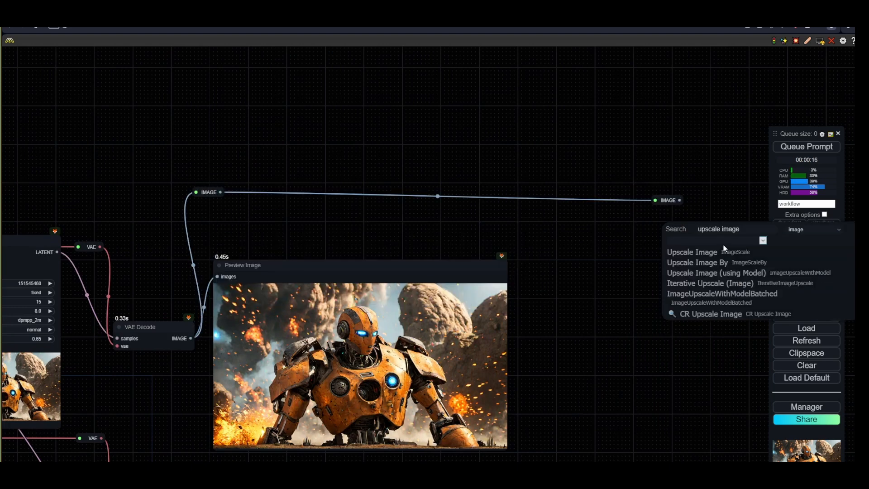
left_click(724, 262)
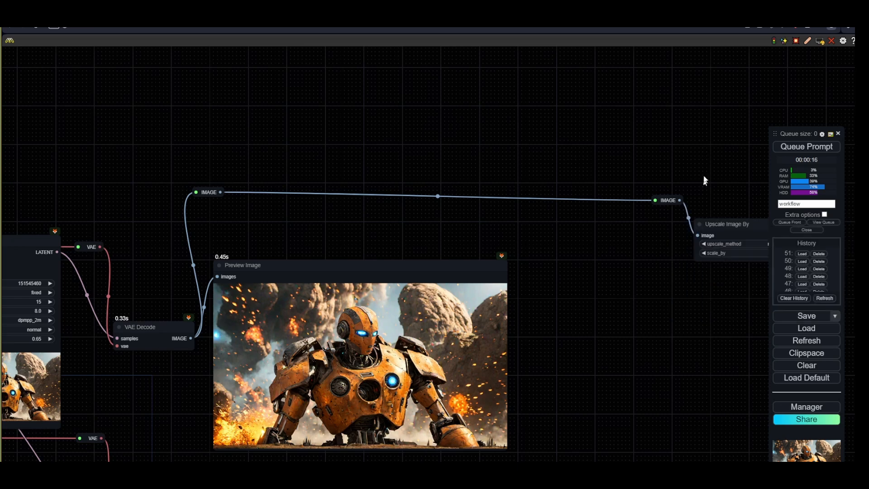
- Set the Upscale Image By scale_by to 0.75 and move the node next to its reroute
left_click_drag(706, 179, 458, 181)
left_click(543, 254)
type("0.")
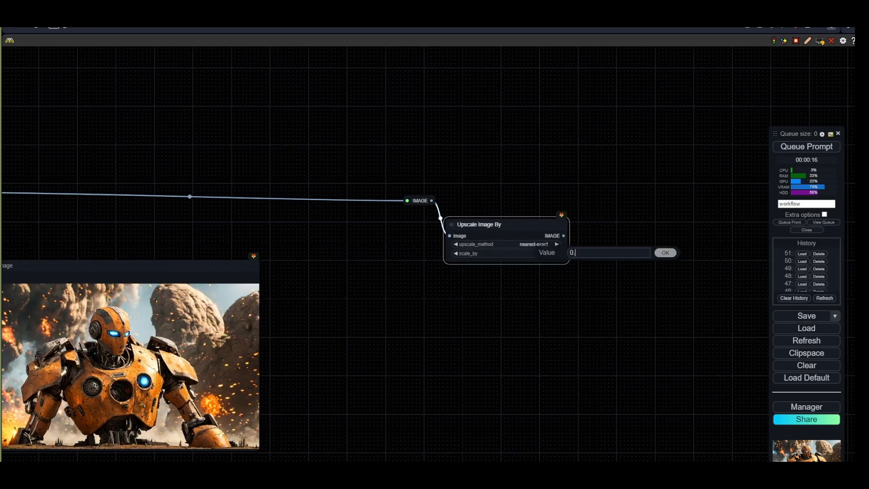
type("75")
key("Return")
left_click_drag(420, 201, 363, 189)
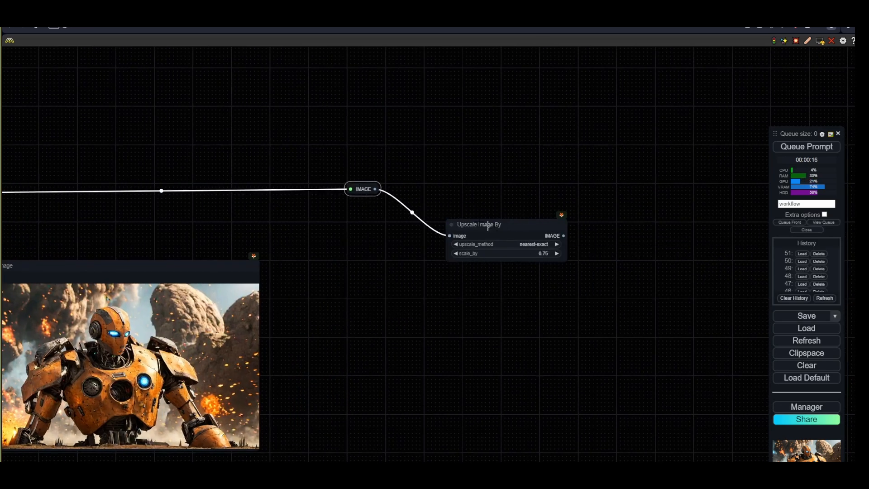
left_click_drag(493, 225, 447, 190)
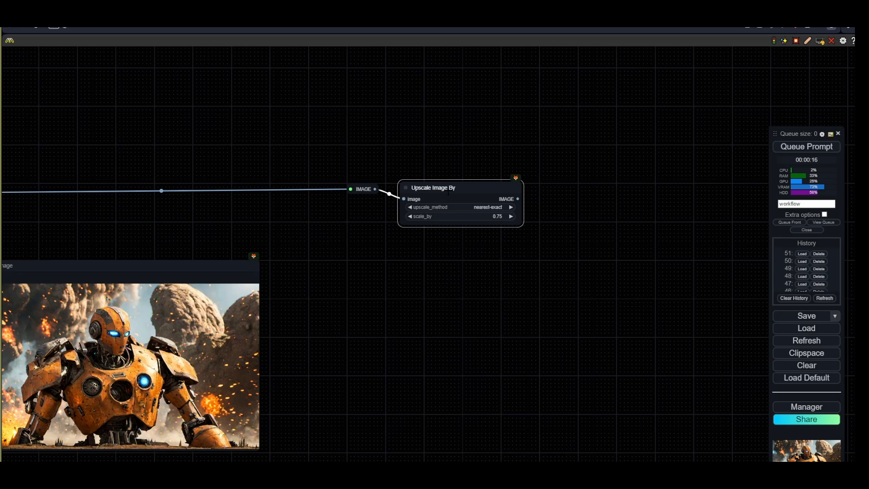
- Add a WD14 Tagger node fed by the Upscale Image By output
left_click_drag(559, 217, 408, 204)
left_click(417, 222)
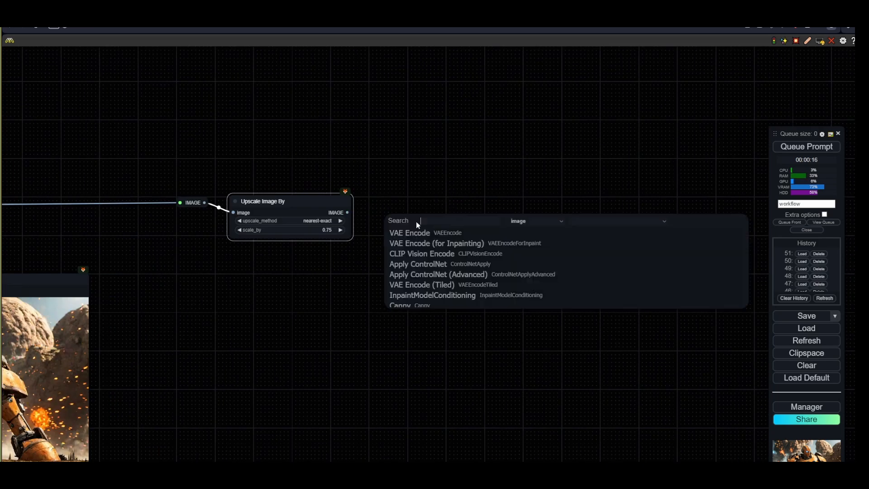
type("wd14")
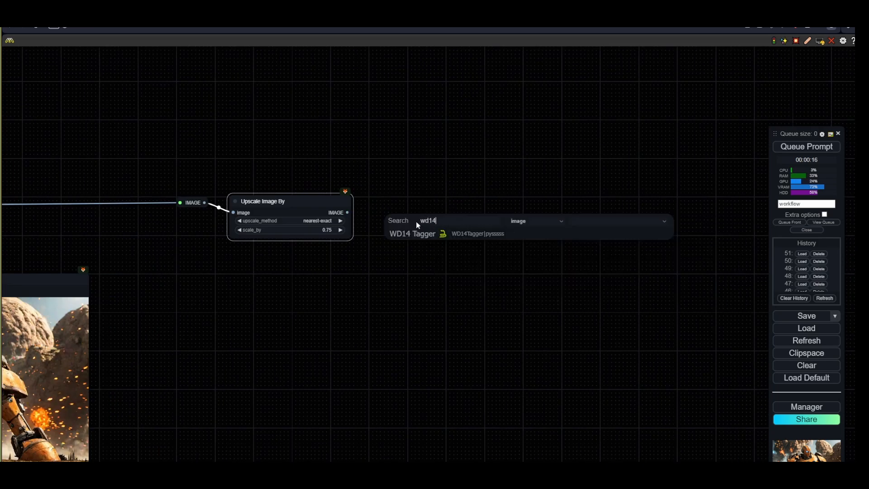
left_click(416, 234)
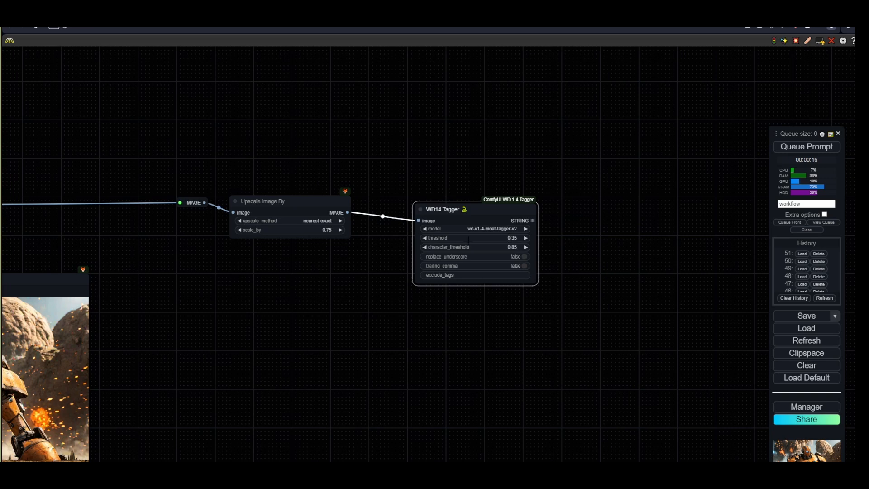
- Add a Show Text node connected to the WD14 Tagger's STRING output
left_click_drag(486, 215, 449, 153)
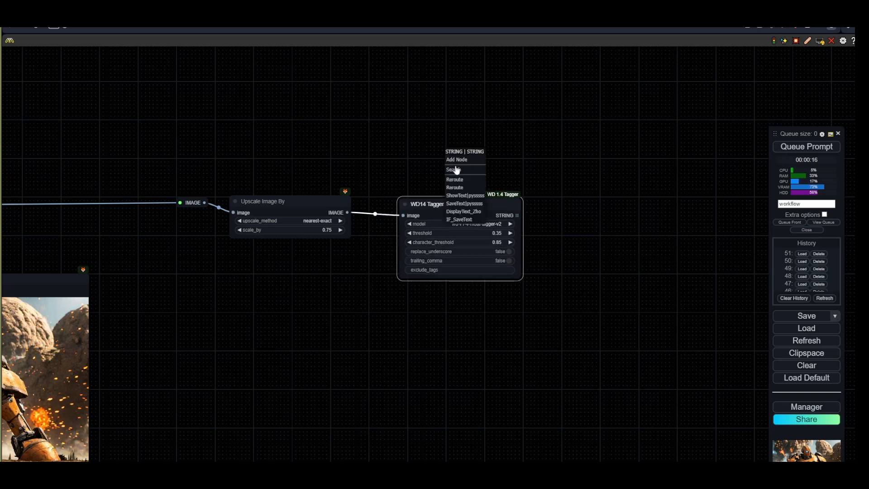
left_click(474, 201)
left_click_drag(480, 152, 439, 144)
left_click_drag(564, 251, 461, 275)
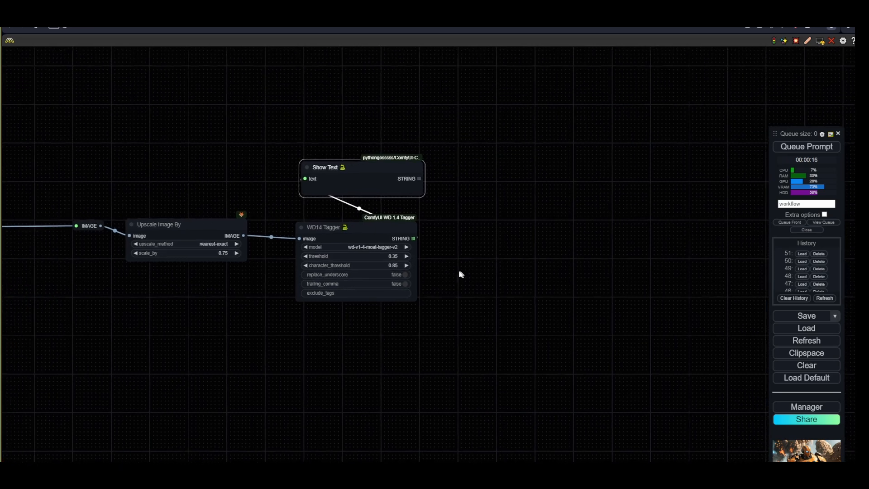
- Add a String Function node beside the WD14 Tagger
scroll(446, 293, "down", 4)
left_click_drag(407, 309, 388, 310)
scroll(386, 295, "up", 5)
left_click(373, 230)
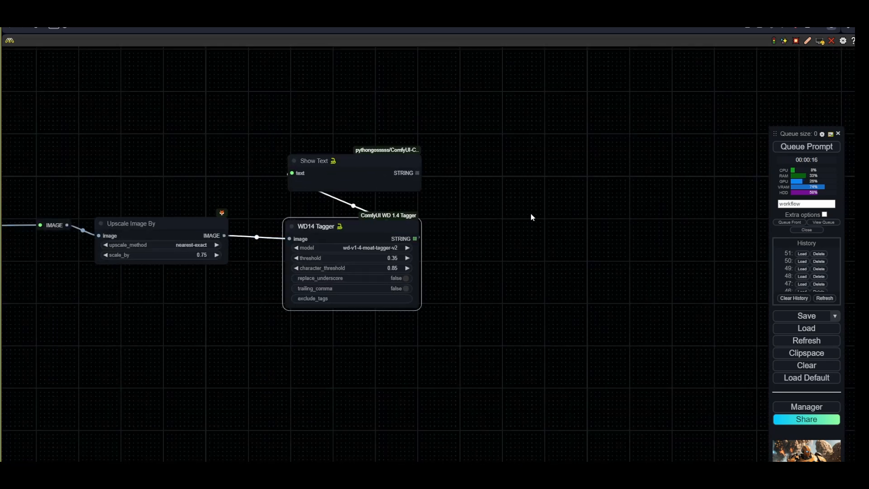
double_click(532, 216)
type("func")
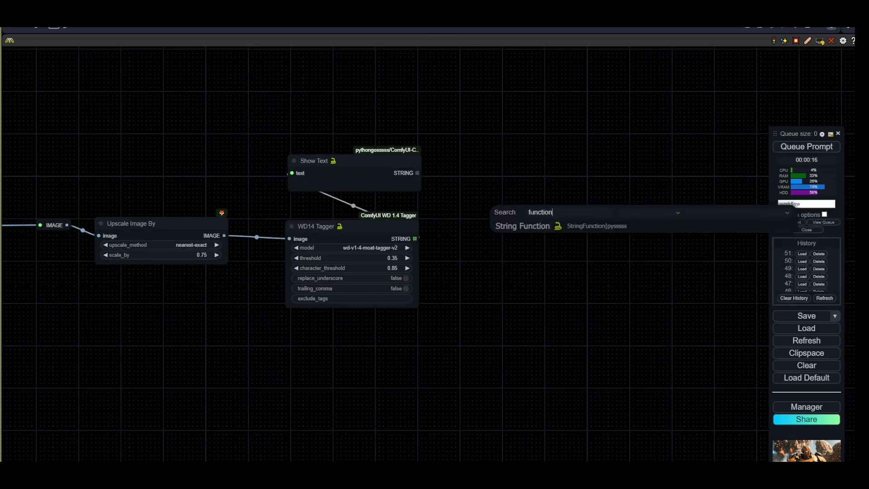
type("tion")
key("Return")
left_click_drag(590, 220, 536, 183)
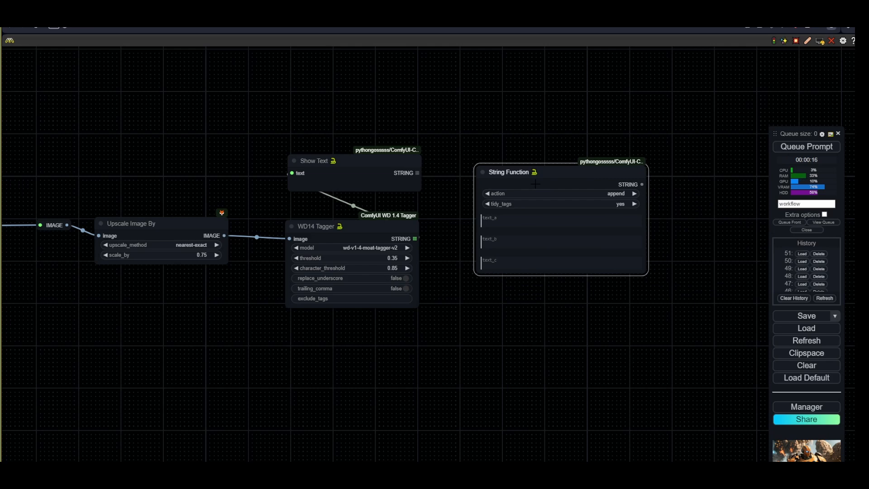
left_click_drag(637, 300, 523, 261)
- Copy the negative Prompt text input node and paste it below the String Function
scroll(523, 262, "down", 4)
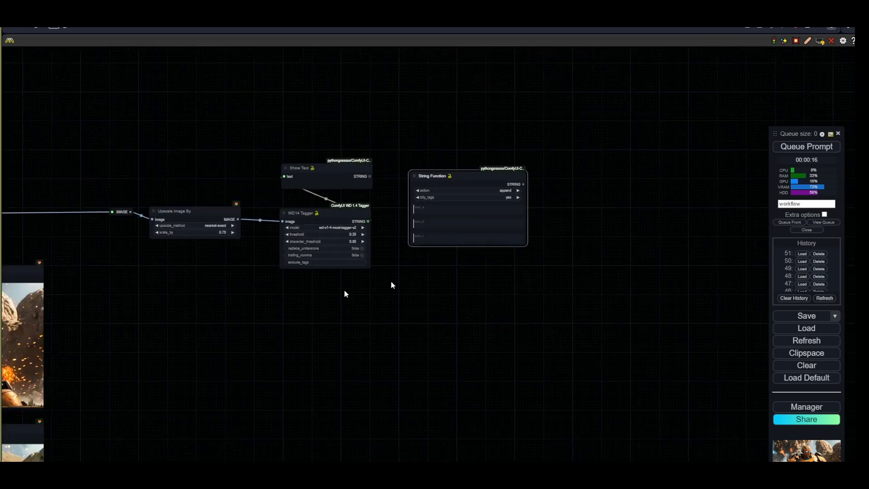
left_click_drag(340, 295, 680, 208)
left_click_drag(119, 396, 465, 372)
left_click_drag(150, 298, 285, 276)
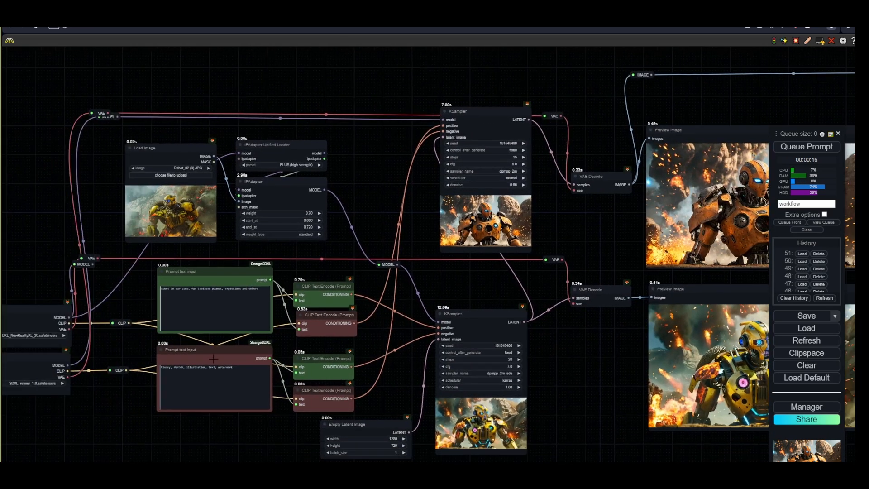
left_click(213, 359)
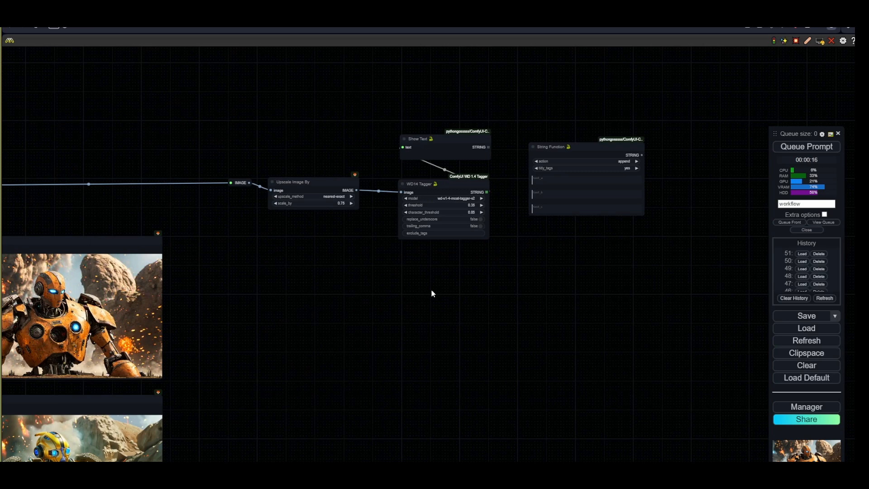
key("ctrl+v")
left_click_drag(484, 292, 582, 240)
- Color the String Function node green
right_click(591, 146)
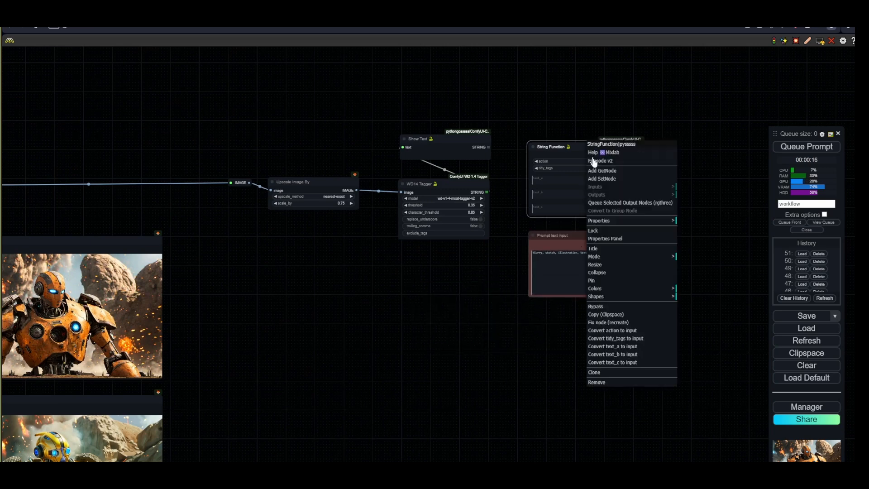
left_click(625, 289)
left_click(688, 314)
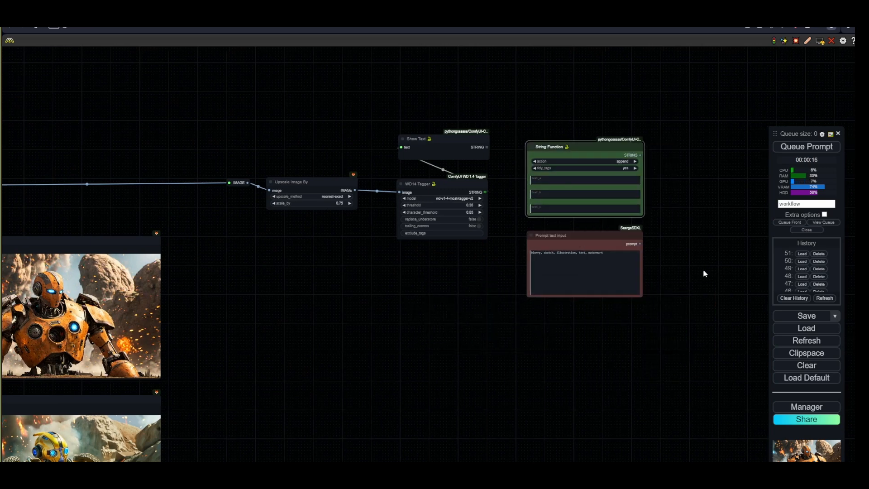
- Copy the SDXL_NewRealityXL Load Checkpoint node and paste it below the upscale nodes
left_click_drag(445, 345, 359, 347)
scroll(349, 347, "down", 3)
left_click_drag(194, 357, 548, 291)
left_click_drag(116, 313, 447, 297)
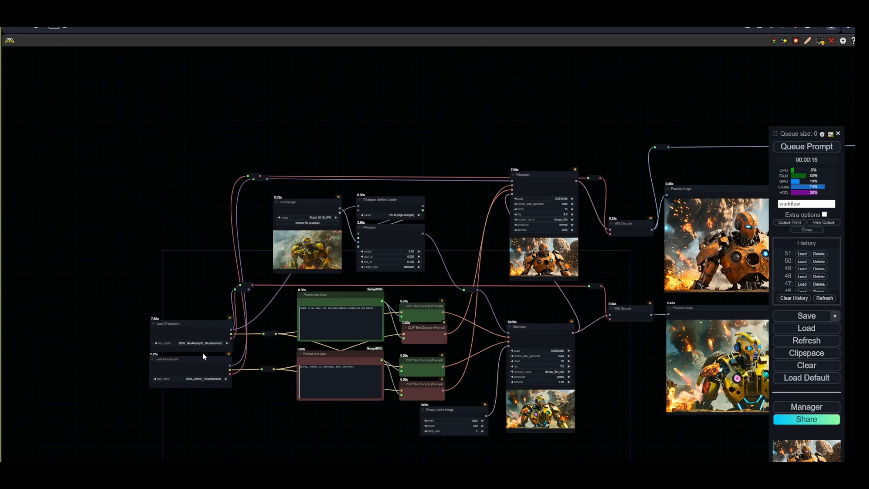
scroll(202, 355, "up", 6)
left_click(200, 316)
left_click_drag(679, 282, 115, 302)
left_click_drag(631, 289, 86, 396)
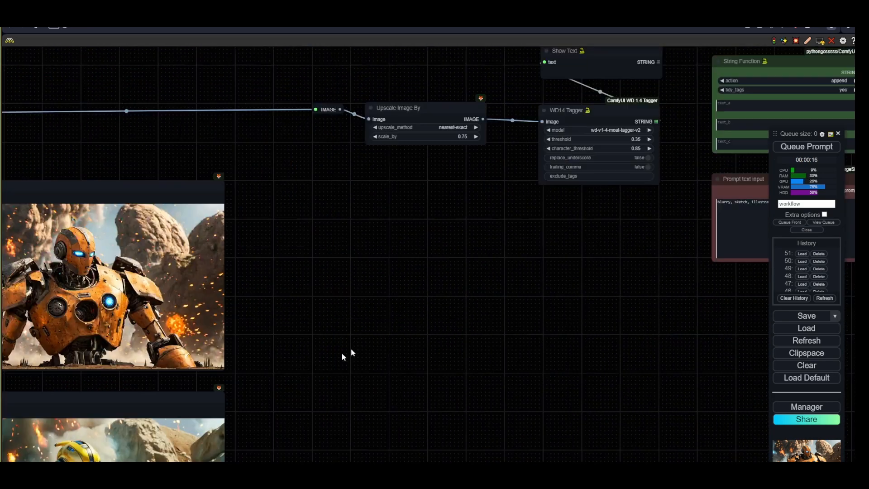
left_click_drag(342, 353, 272, 385)
key("ctrl+v")
left_click_drag(398, 298, 336, 282)
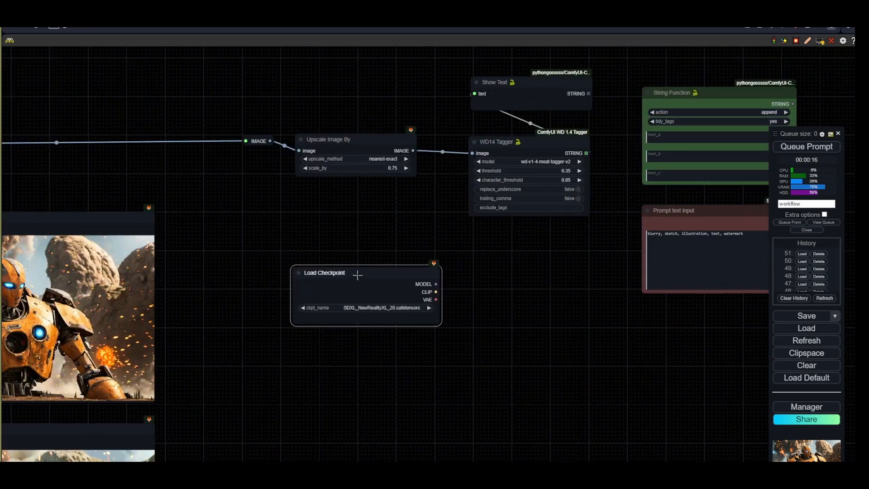
- Color the pasted Load Checkpoint node purple
right_click(384, 290)
left_click(421, 428)
left_click(488, 450)
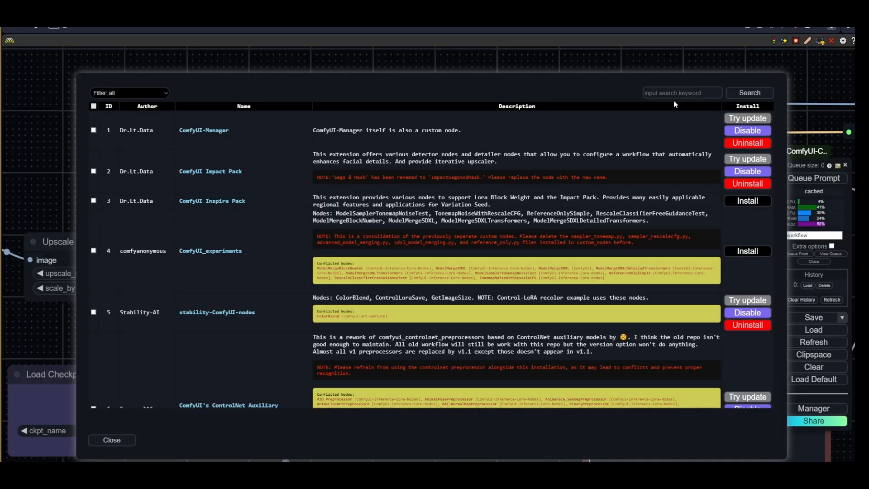
- Search the custom nodes manager for wd14 and open the ComfyUI WD 1.4 Tagger repository page
left_click(658, 92)
type("w")
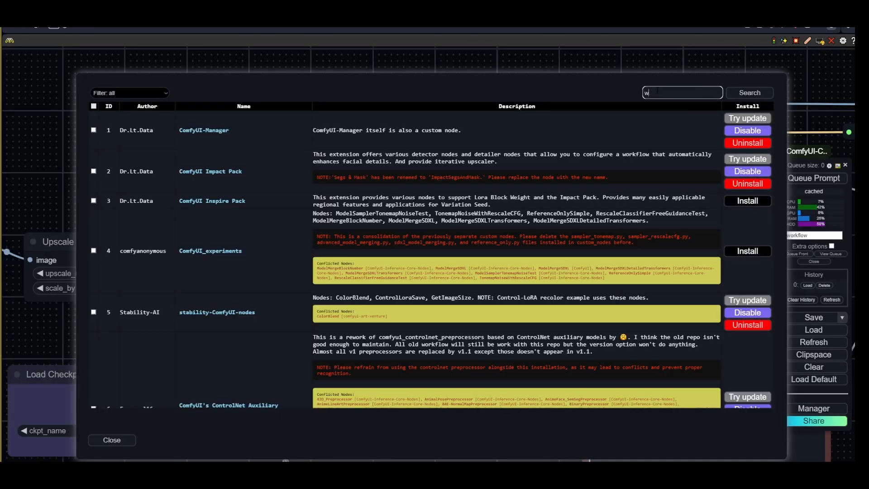
type("d14")
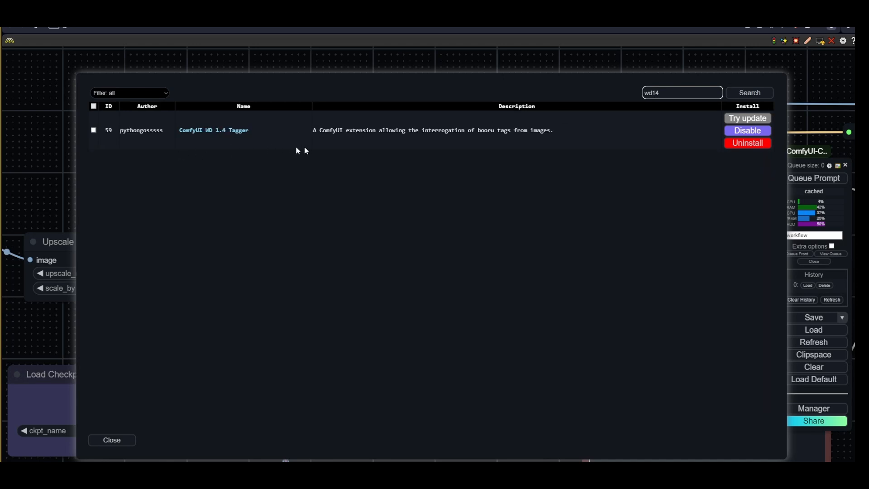
left_click(213, 134)
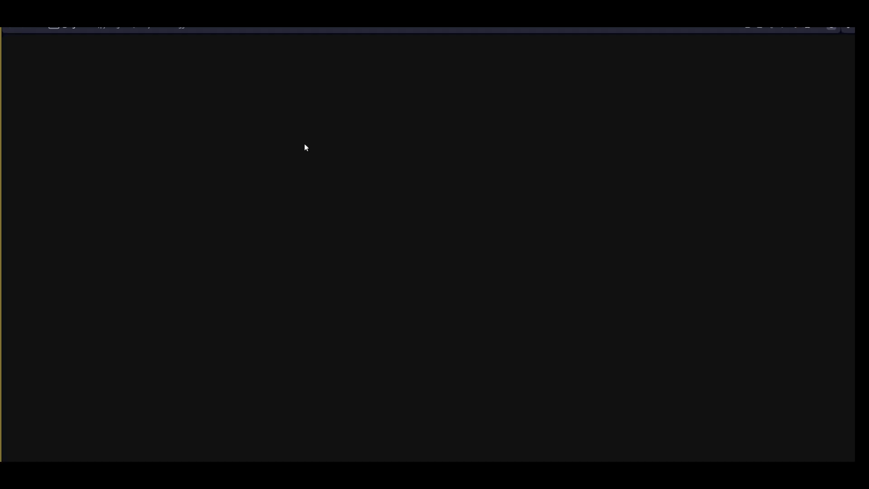
scroll(185, 302, "down", 5)
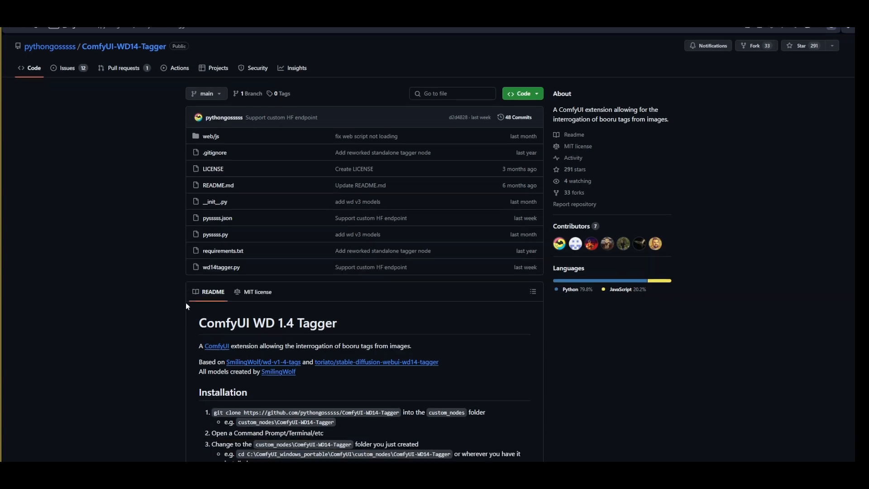
scroll(186, 306, "down", 10)
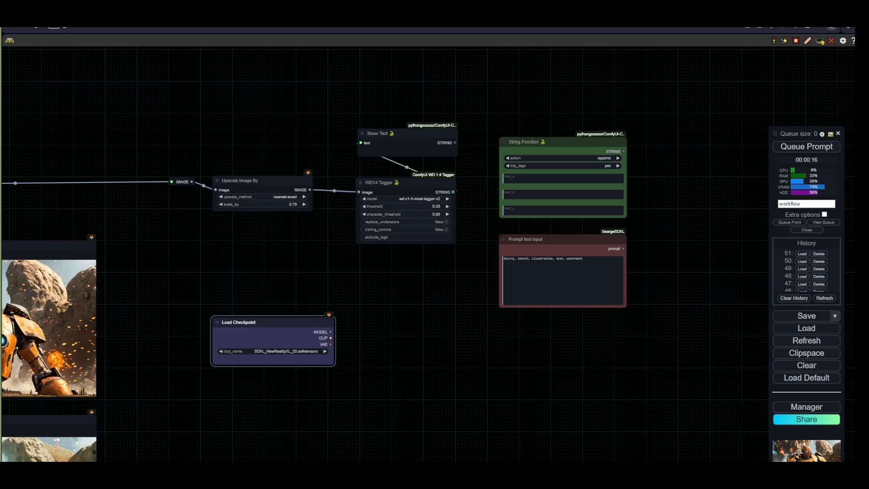
- Duplicate the second KSampler and place the copy beside the new prompt nodes
scroll(371, 253, "down", 2)
left_click_drag(286, 268, 655, 247)
left_click_drag(122, 350, 172, 234)
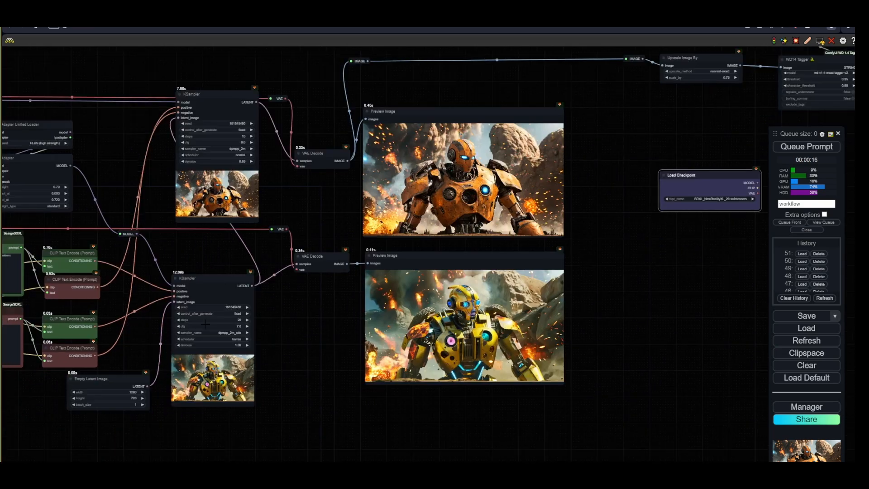
scroll(206, 330, "up", 4)
left_click(227, 274)
left_click_drag(750, 269, 446, 401)
scroll(446, 400, "down", 5)
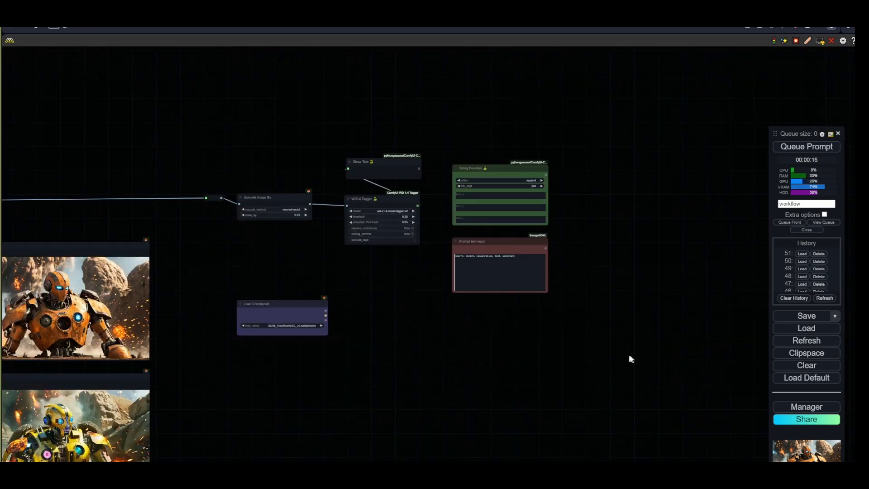
left_click_drag(628, 359, 455, 338)
left_click_drag(471, 204, 550, 185)
scroll(407, 213, "up", 6)
- Add a CLIP Text Encode (Prompt) node next to the String Function
double_click(404, 169)
type("clip end")
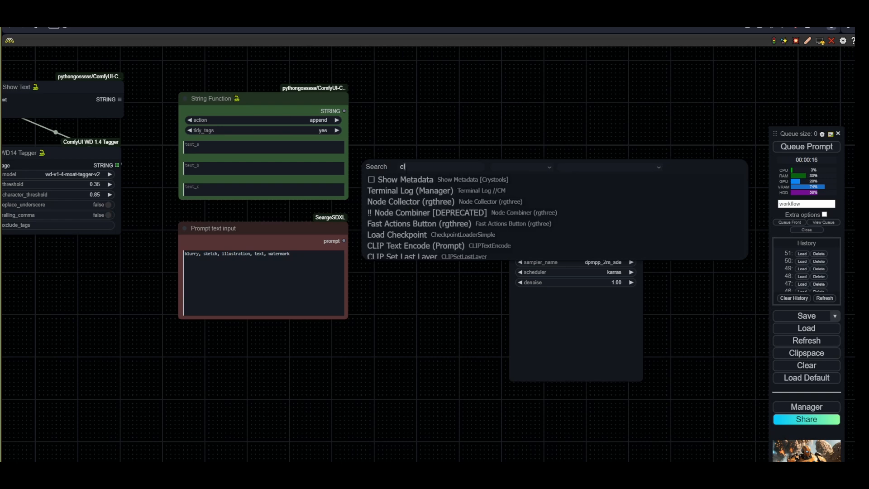
left_click(410, 180)
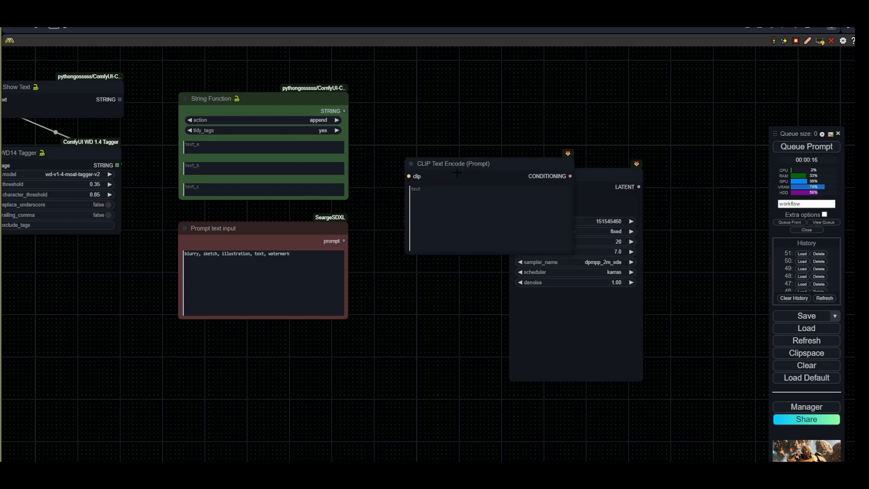
left_click_drag(416, 164, 377, 125)
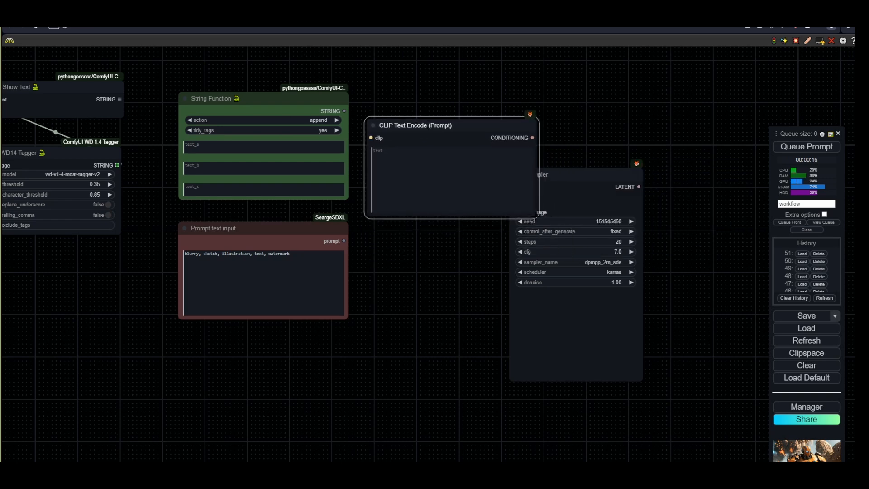
- Connect the Load Checkpoint's CLIP output to the new CLIP Text Encode node through two reroute points
scroll(356, 150, "down", 2)
left_click_drag(357, 153, 441, 227)
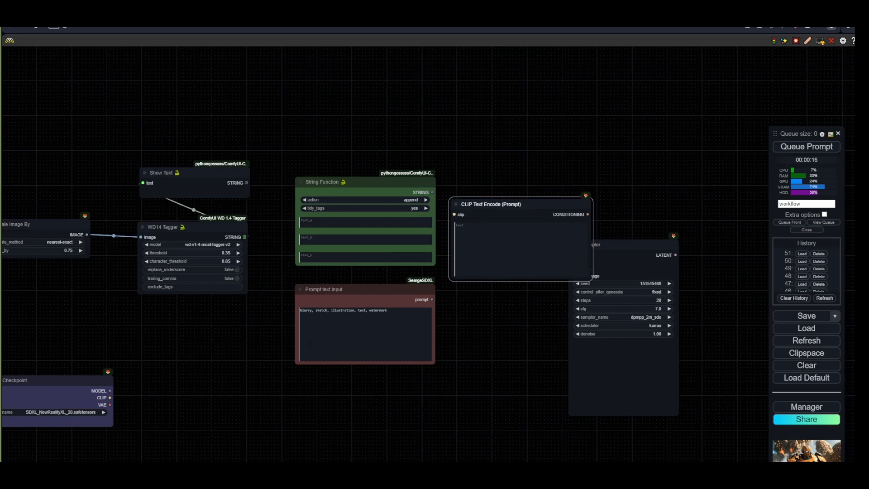
scroll(272, 337, "down", 1)
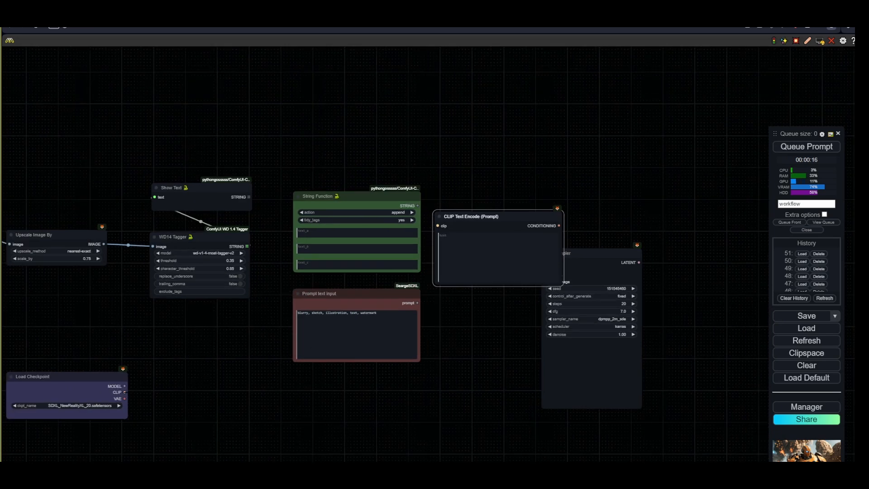
left_click_drag(124, 392, 438, 226)
left_click(131, 197)
left_click(436, 195)
- Convert the CLIP Text Encode's text widget to an input and feed it the String Function's output
right_click(493, 225)
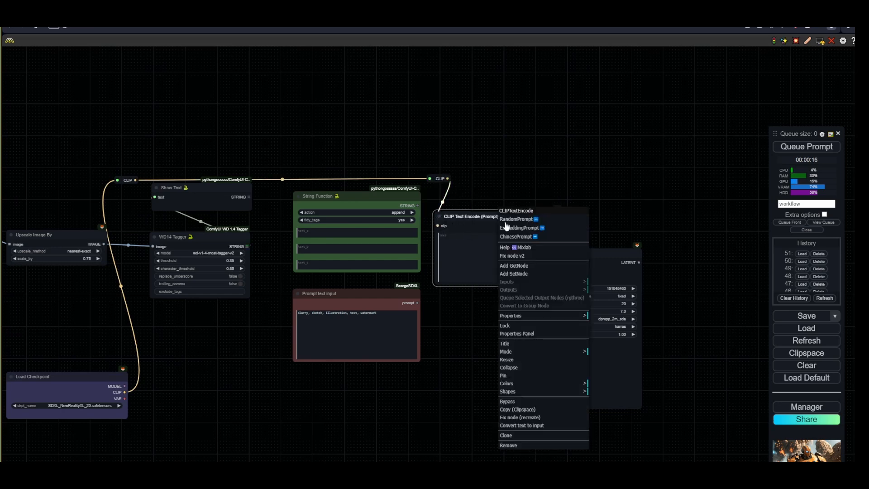
left_click(538, 427)
scroll(444, 209, "up", 7)
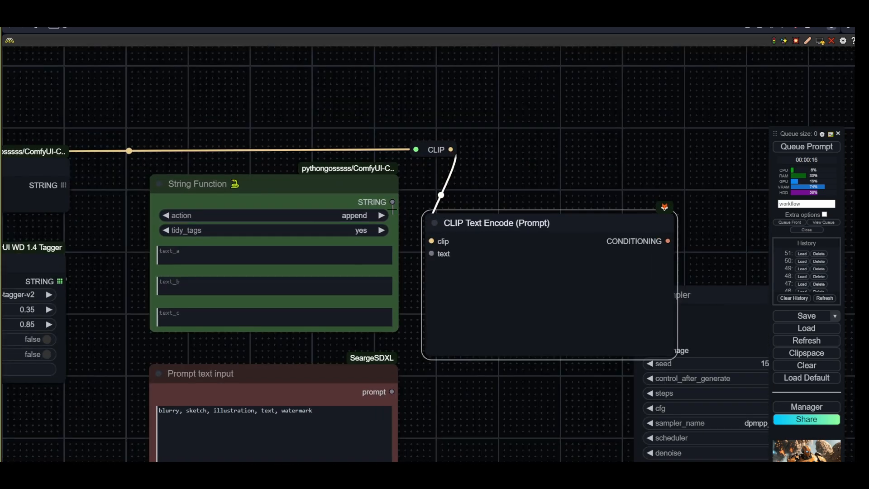
left_click_drag(383, 200, 431, 253)
- Connect the CLIP Text Encode's conditioning to the KSampler's positive input and shrink the node
scroll(458, 363, "down", 5)
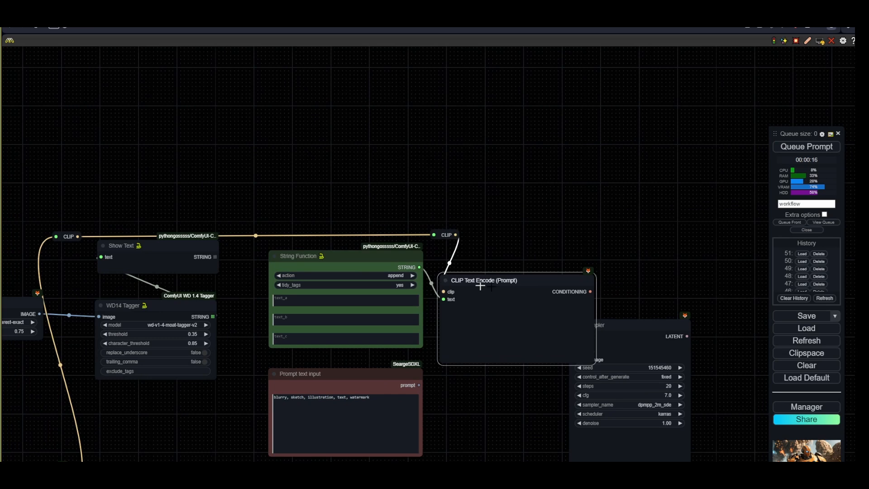
left_click_drag(591, 291, 703, 314)
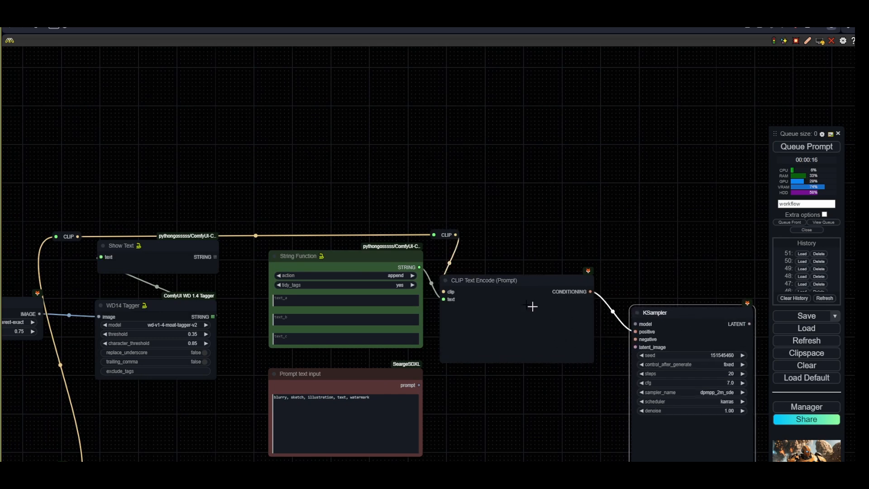
left_click_drag(592, 362, 521, 316)
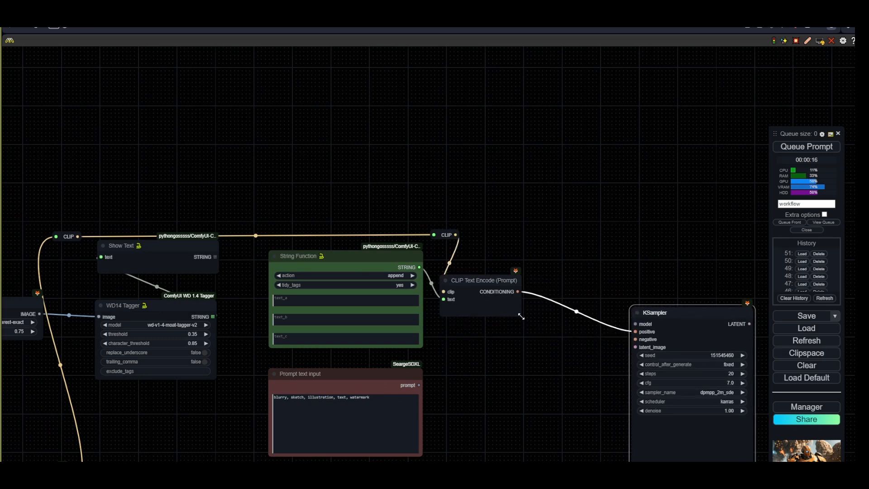
- Collapse the CLIP Text Encode node and paste a duplicate that keeps its input connections
left_click(445, 280)
left_click_drag(481, 283, 504, 285)
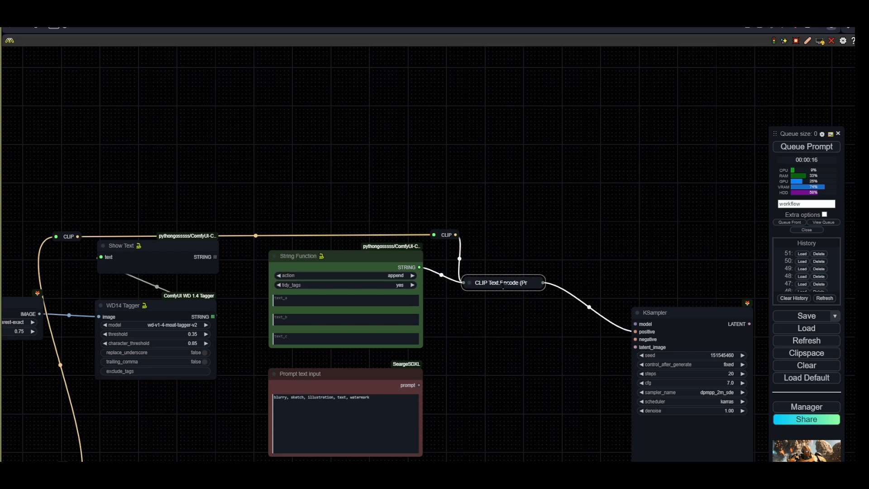
key("ctrl+c")
key("ctrl+shift+v")
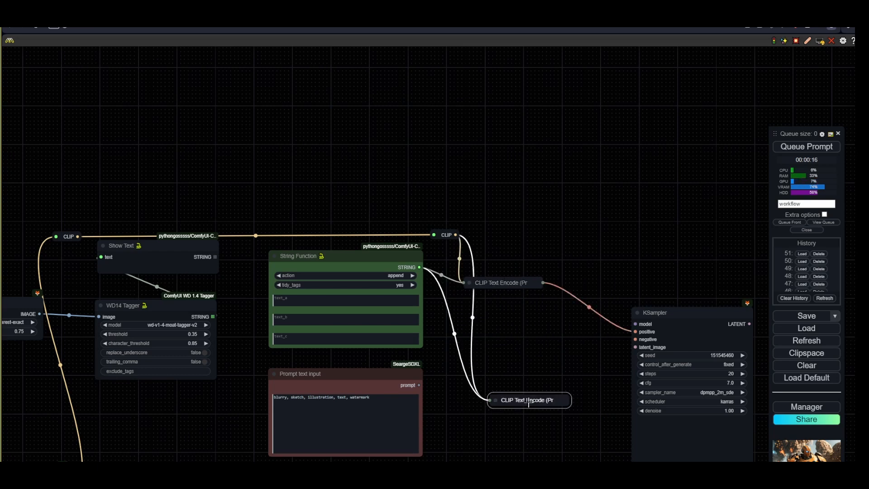
- Wire the duplicate's conditioning to the KSampler's negative input and its text input to the Prompt text input
key("alt+c")
left_click_drag(538, 407, 636, 339)
left_click_drag(419, 385, 462, 383)
key("alt+c")
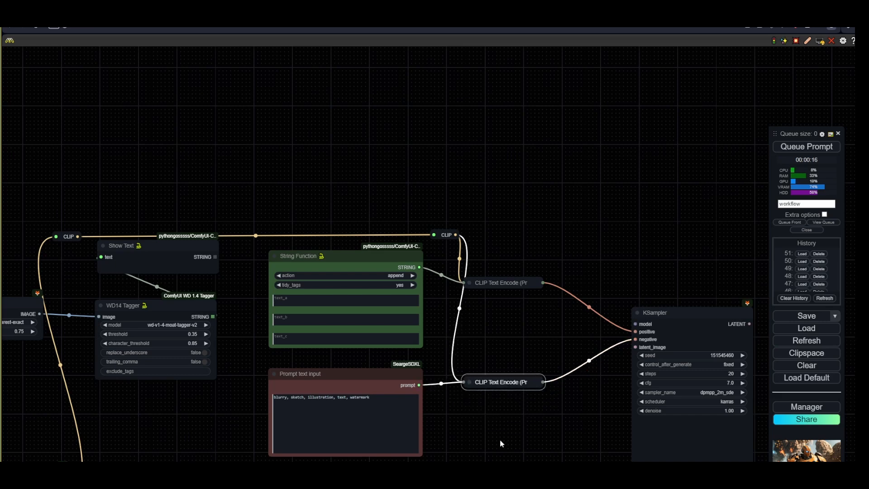
- Queue the prompt to run the workflow
scroll(498, 439, "down", 2)
left_click_drag(495, 437, 481, 281)
scroll(404, 325, "down", 2)
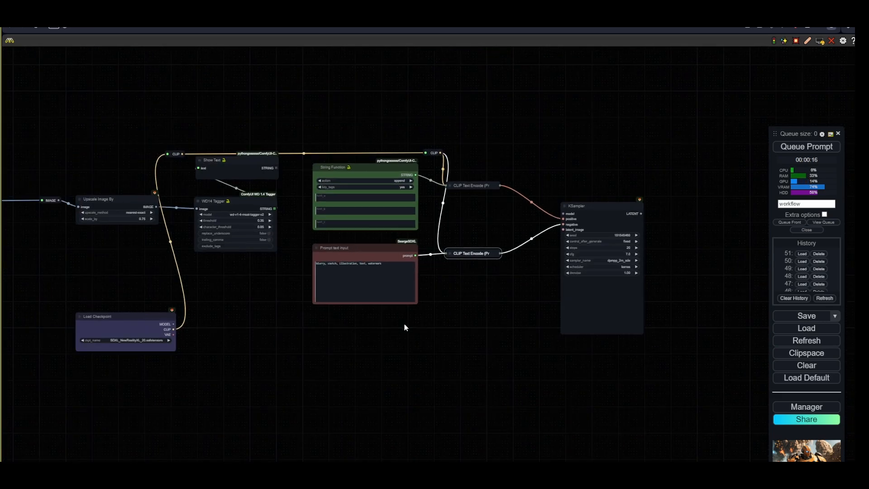
left_click_drag(508, 376, 496, 329)
left_click_drag(582, 162, 599, 161)
left_click_drag(430, 317, 403, 343)
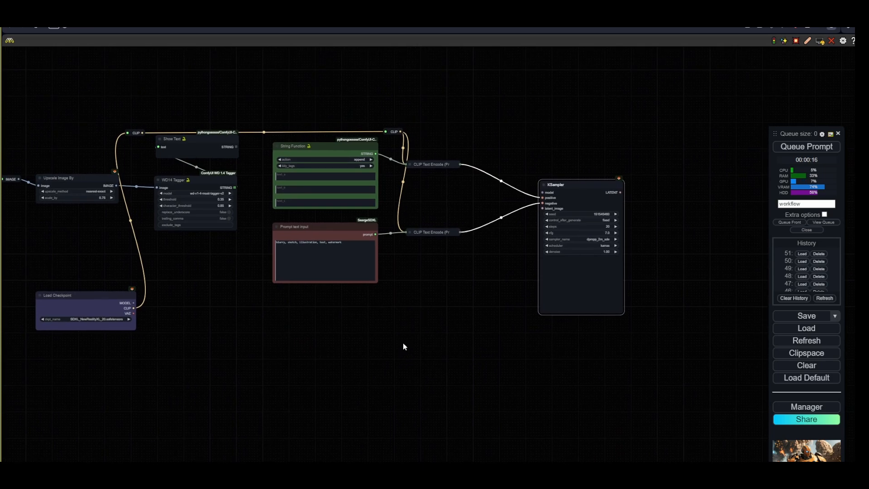
left_click_drag(208, 307, 231, 325)
scroll(207, 181, "up", 5)
left_click(261, 207)
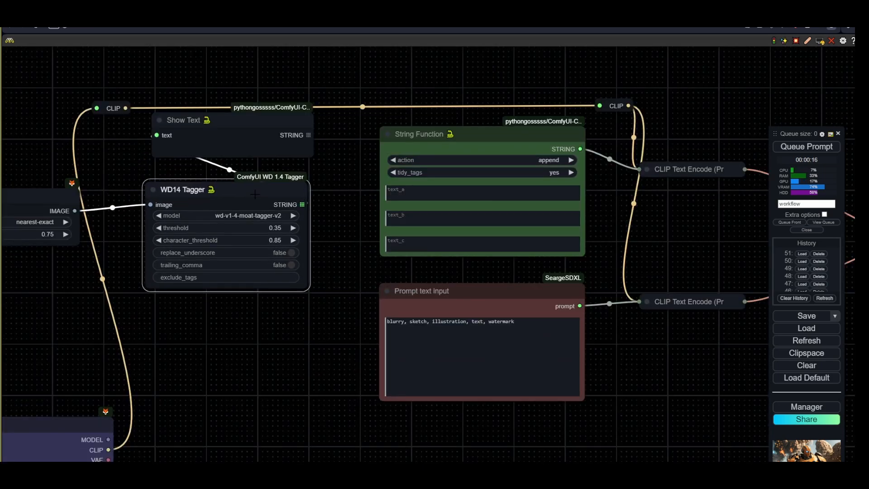
left_click_drag(339, 192, 367, 283)
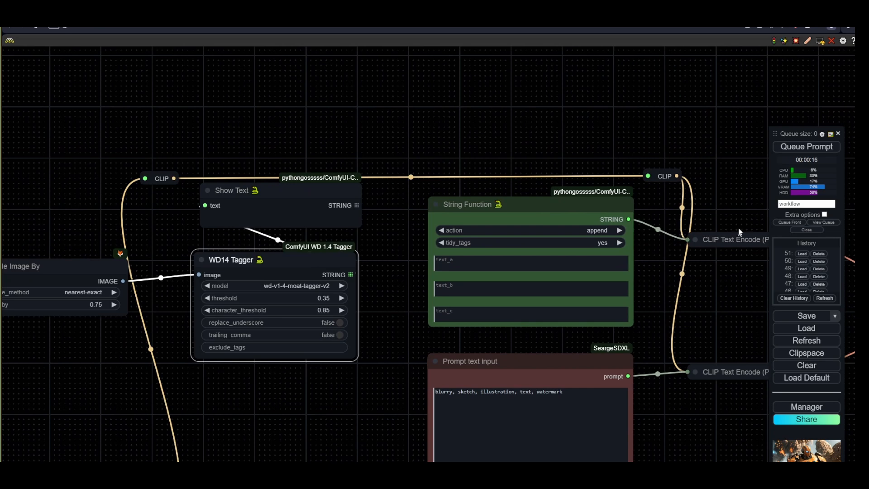
left_click(799, 146)
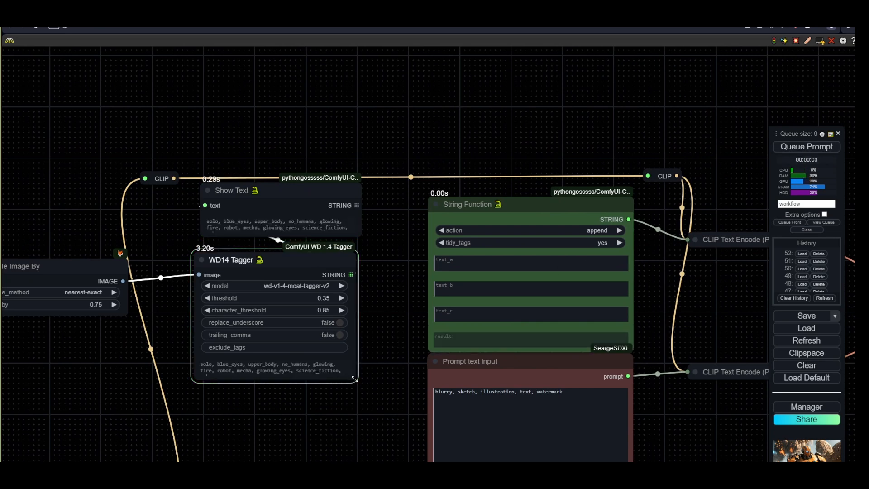
- Enlarge the WD14 Tagger and Show Text nodes to show the generated tags, and open the queue view
left_click_drag(355, 378, 369, 409)
left_click(316, 196)
left_click_drag(360, 240, 367, 242)
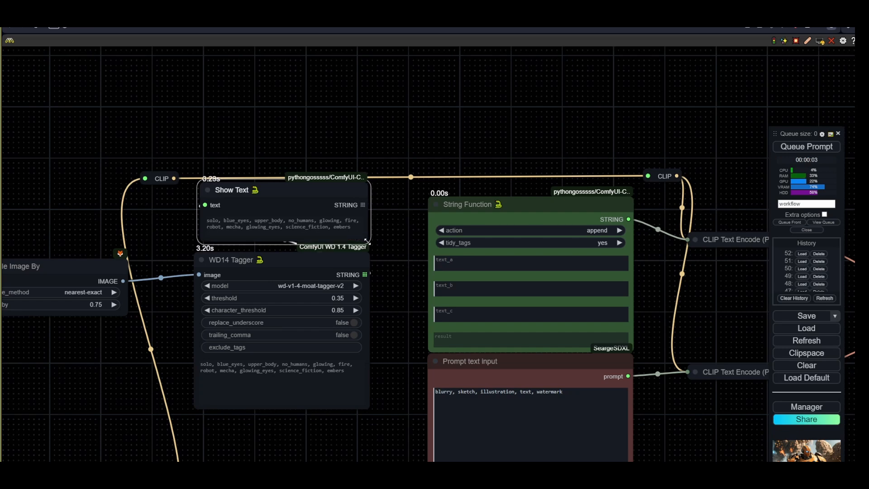
left_click(811, 229)
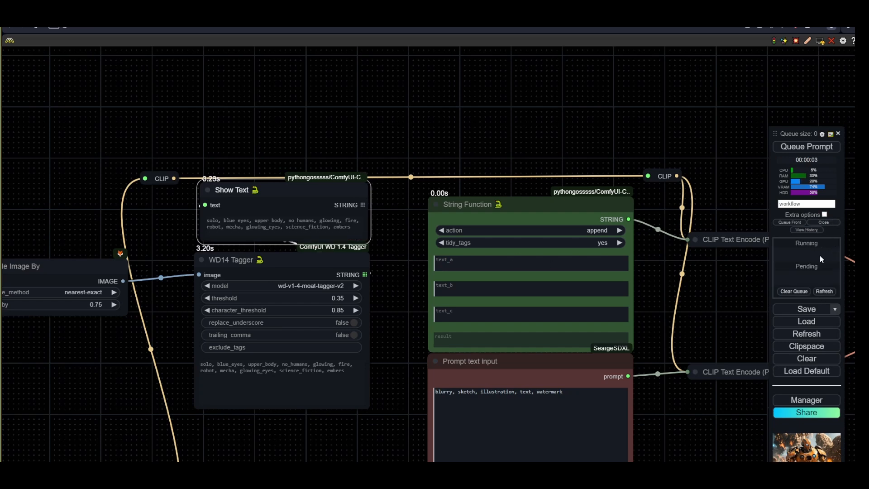
left_click(824, 222)
- Add an IPAdapter Unified Loader node beside the IPAdapter node
scroll(270, 289, "up", 3)
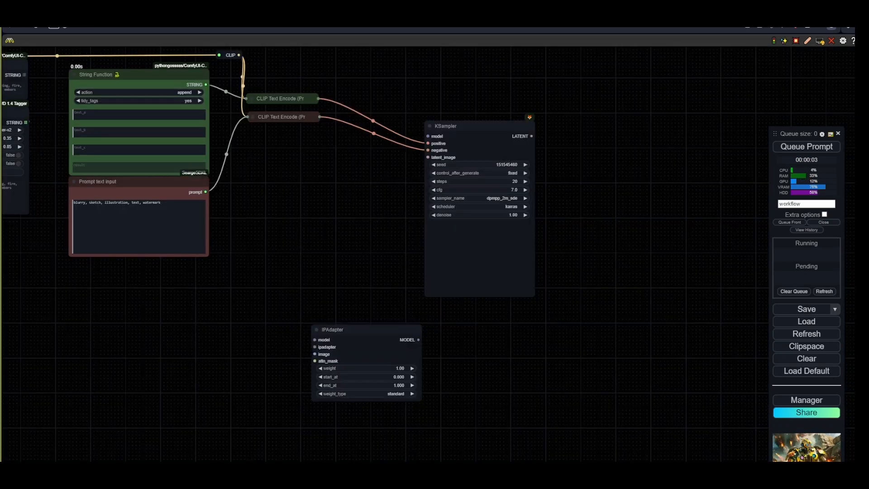
double_click(274, 347)
type("unifie")
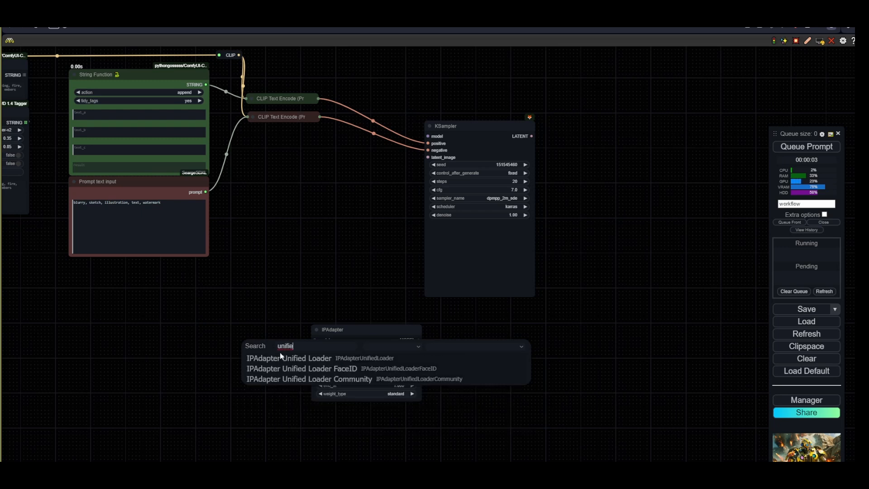
left_click(281, 358)
left_click_drag(281, 352, 212, 385)
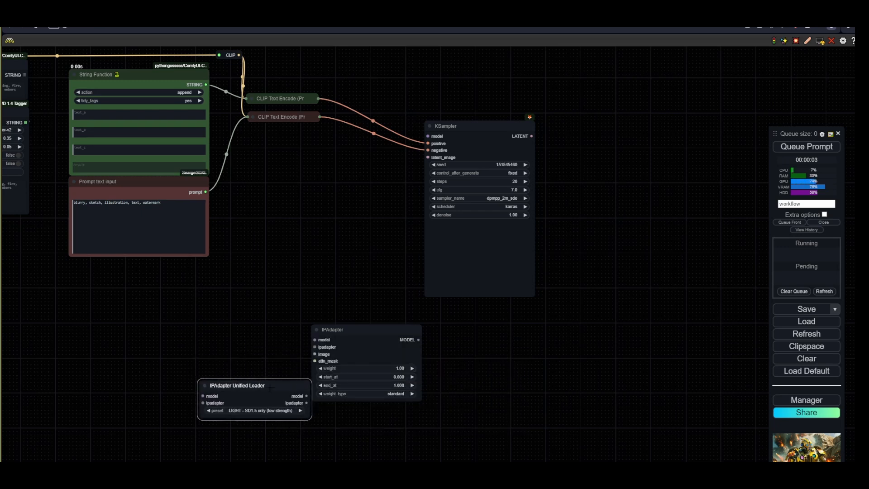
- Connect the Unified Loader's model and ipadapter outputs to the IPAdapter node's matching inputs
scroll(361, 416, "up", 1)
scroll(361, 416, "up", 1)
left_click_drag(301, 397, 306, 324)
left_click_drag(252, 397, 306, 333)
scroll(291, 401, "down", 3)
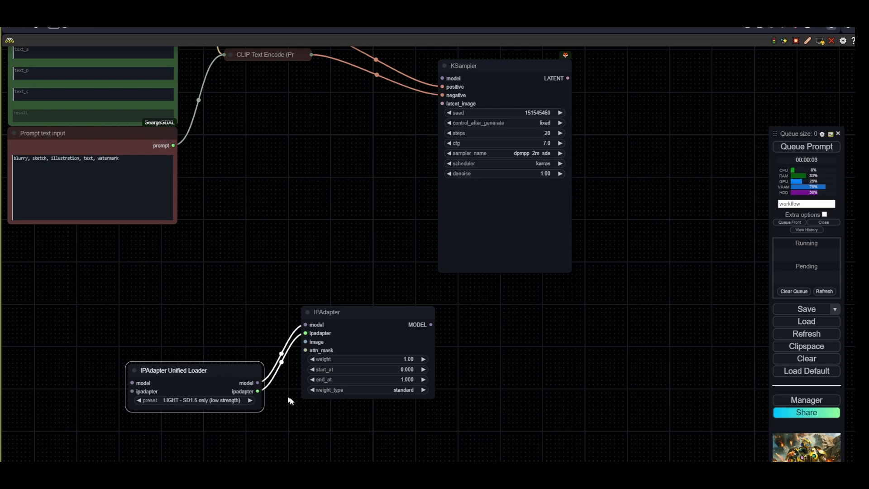
- Move the Load Checkpoint up and connect the upscaled image to the IPAdapter's image input through a reroute point
left_click_drag(243, 254, 303, 318)
left_click_drag(106, 206, 317, 193)
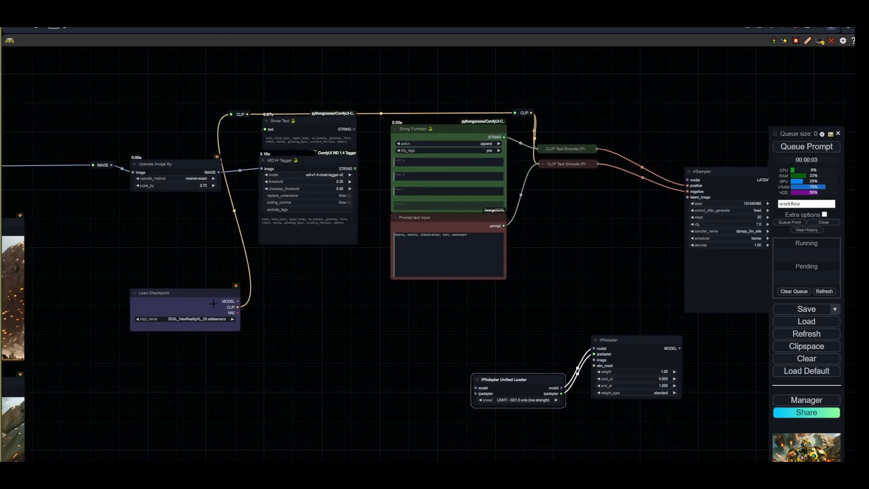
left_click_drag(213, 304, 205, 235)
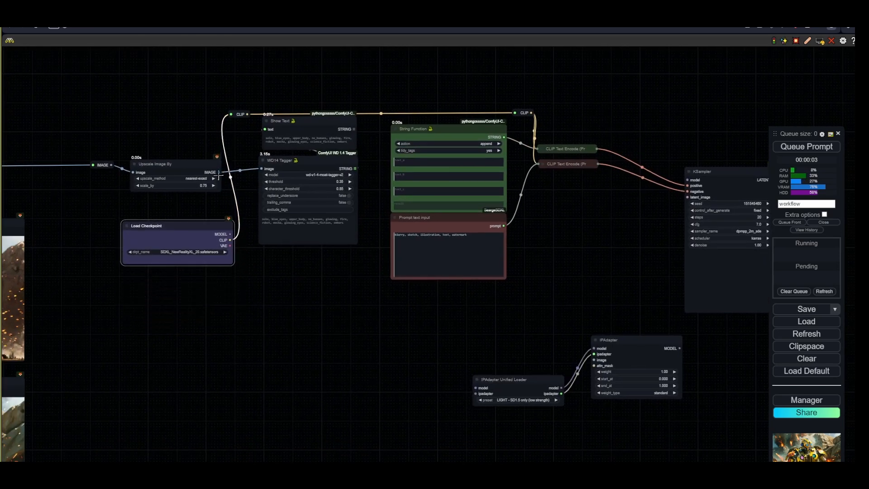
left_click_drag(219, 173, 595, 359)
left_click(302, 385)
left_click_drag(293, 380, 295, 360)
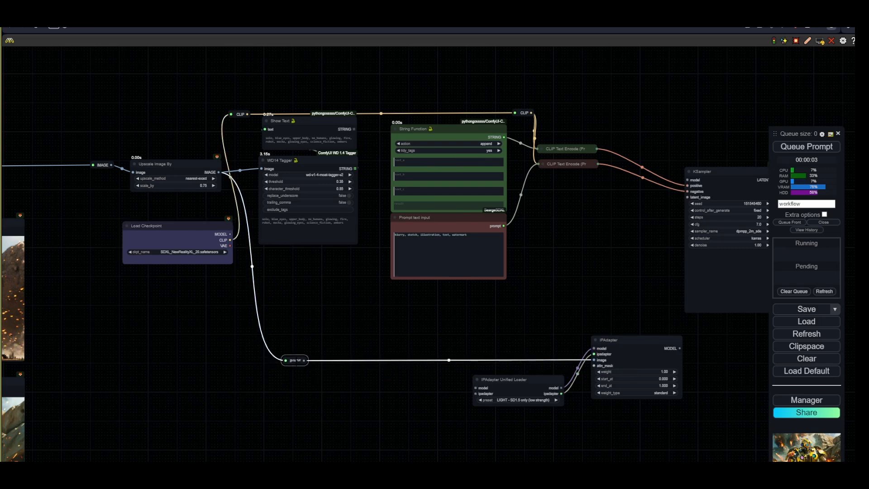
- Set the loader preset to PLUS (high strength) and the IPAdapter weight type to style transfer (SDXL only)
scroll(599, 421, "up", 3)
left_click(352, 382)
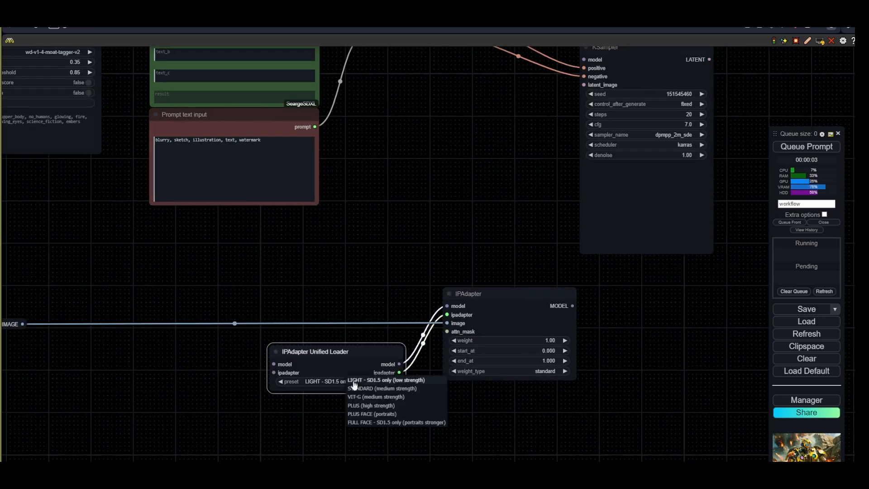
left_click(371, 406)
left_click(517, 371)
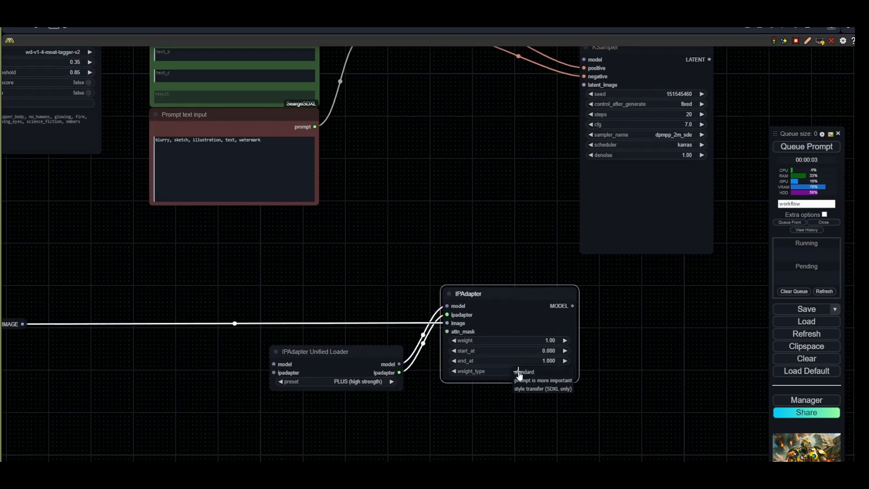
left_click(544, 389)
- Set the IPAdapter weight to 0.85 and end_at to 0.75
left_click_drag(599, 384, 426, 380)
left_click(380, 339)
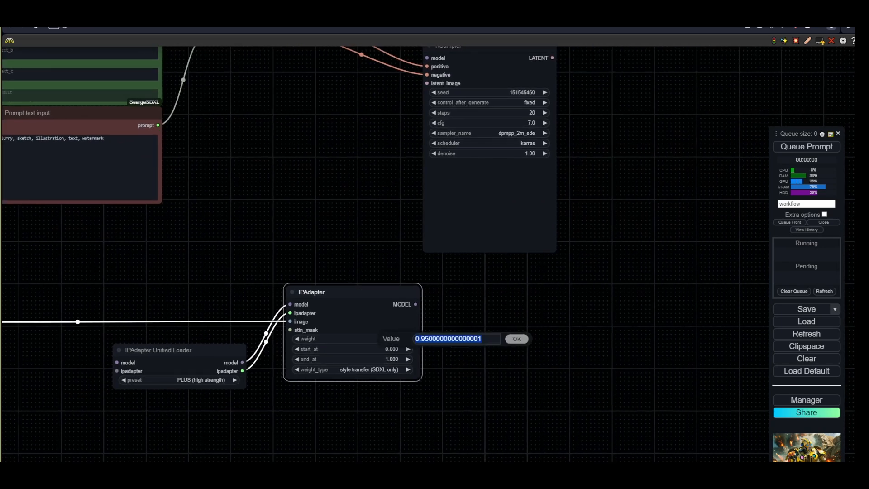
type("0.85")
key("Return")
left_click(374, 359)
type("0.")
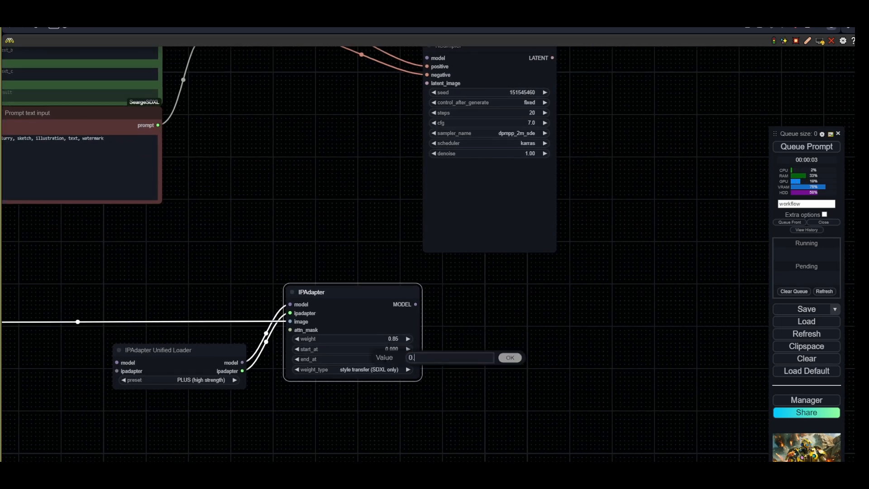
type("75")
key("Return")
- Connect the Load Checkpoint's model output to the IPAdapter's model input through a reroute point
scroll(391, 356, "down", 3)
left_click(272, 358)
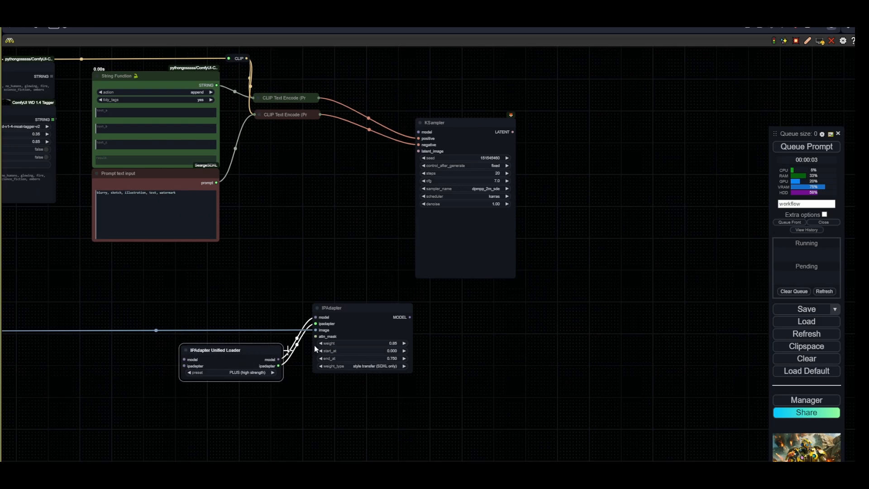
left_click(314, 345)
left_click_drag(473, 298, 398, 376)
left_click_drag(208, 373, 408, 325)
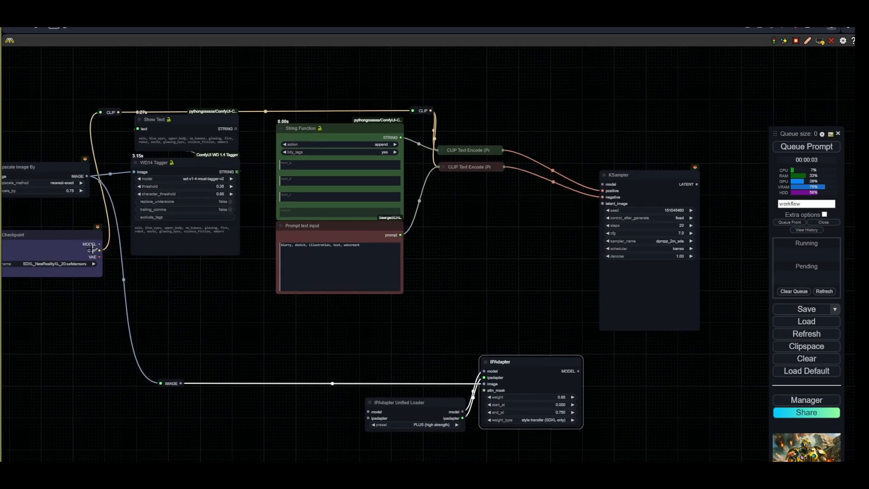
left_click_drag(99, 244, 484, 372)
left_click(190, 391)
left_click_drag(173, 377, 169, 370)
- Reposition the IPAdapter and IPAdapter Unified Loader nodes closer to the reroute points
left_click_drag(449, 404, 375, 403)
left_click_drag(526, 364, 447, 365)
left_click_drag(557, 361, 381, 360)
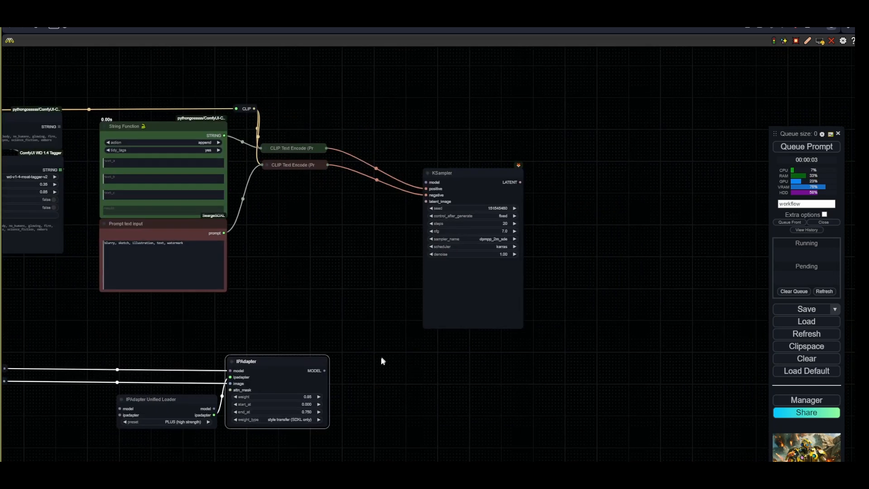
left_click_drag(193, 401, 128, 401)
left_click_drag(266, 379, 202, 378)
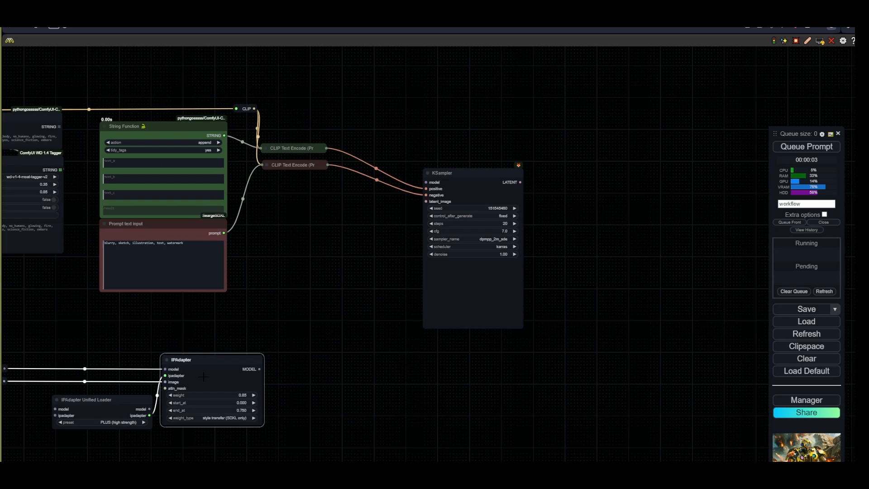
- Connect the IPAdapter's model output to the KSampler's model input via a reroute point
left_click_drag(260, 369, 426, 182)
left_click(283, 201)
scroll(384, 248, "down", 2)
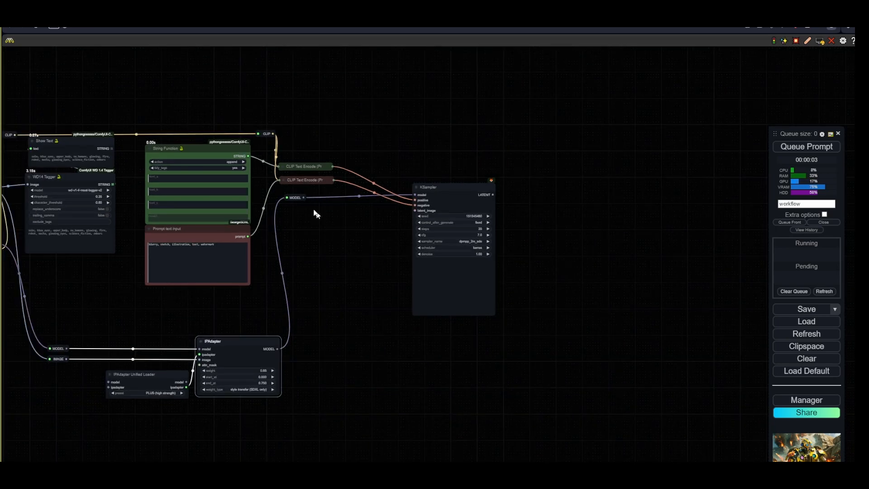
left_click(298, 196)
left_click_drag(365, 216, 469, 265)
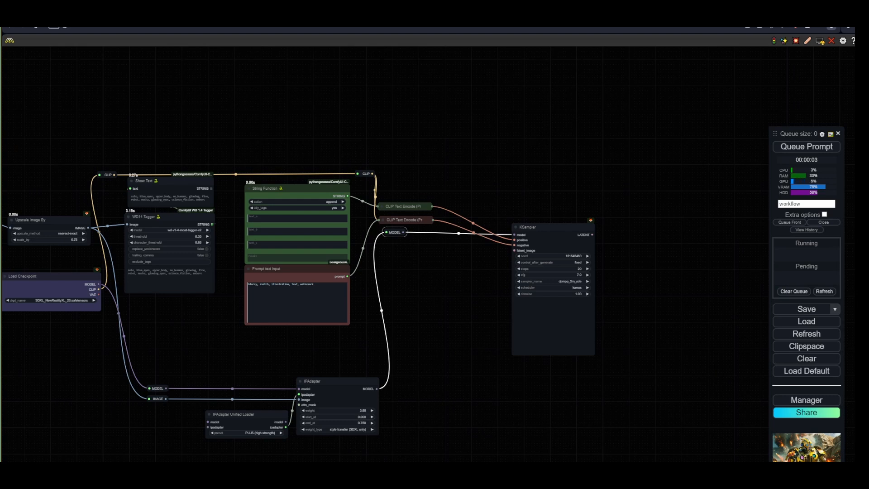
- Add a VAE Encode node fed by the upscaled image through a reroute point
left_click_drag(60, 245, 99, 253)
left_click_drag(136, 231, 559, 173)
left_click(163, 177)
type("vae enc")
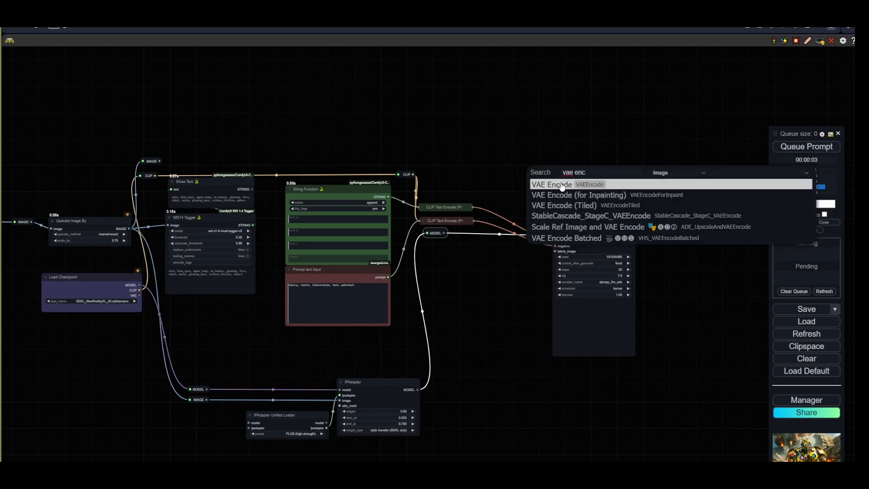
left_click(552, 184)
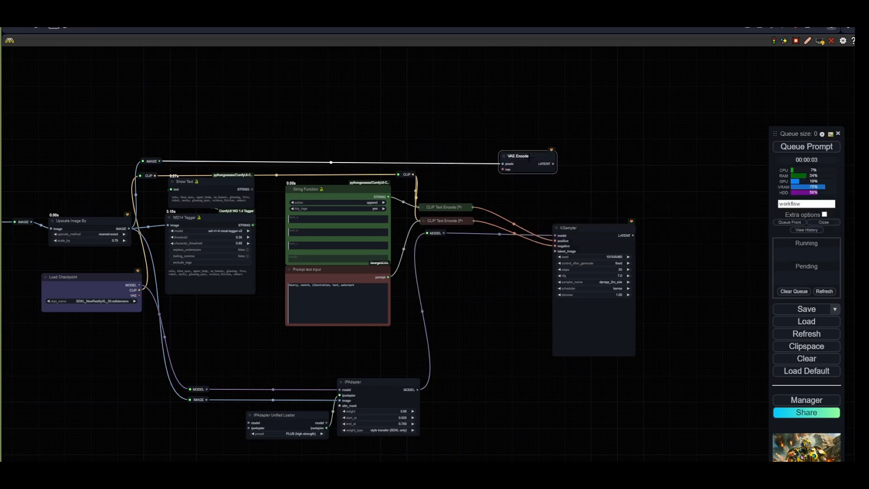
- Add a Load VAE node with sdxlVAE_v10.safetensors feeding the VAE Encode, and connect its latent to the KSampler's latent_image
double_click(472, 142)
type("load va")
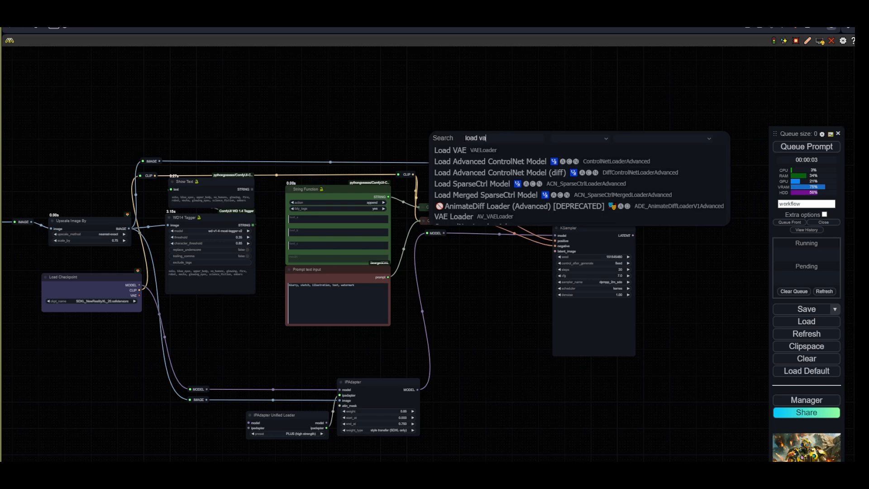
left_click(470, 152)
scroll(546, 146, "up", 7)
left_click(413, 146)
left_click_drag(450, 127, 370, 125)
left_click(438, 153)
left_click_drag(420, 137, 457, 189)
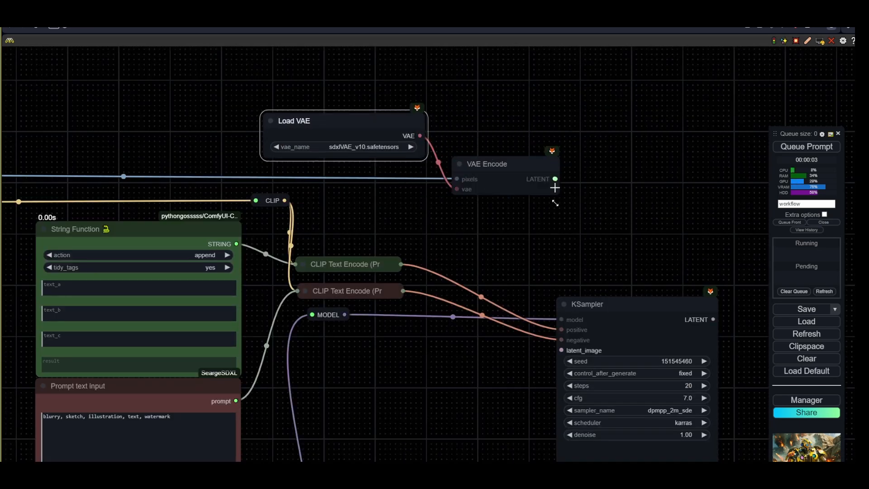
left_click_drag(554, 179, 562, 351)
- Add a VAE Decode node from the KSampler's latent output and connect the Load VAE's VAE to it
scroll(544, 271, "down", 4)
left_click_drag(675, 303, 533, 220)
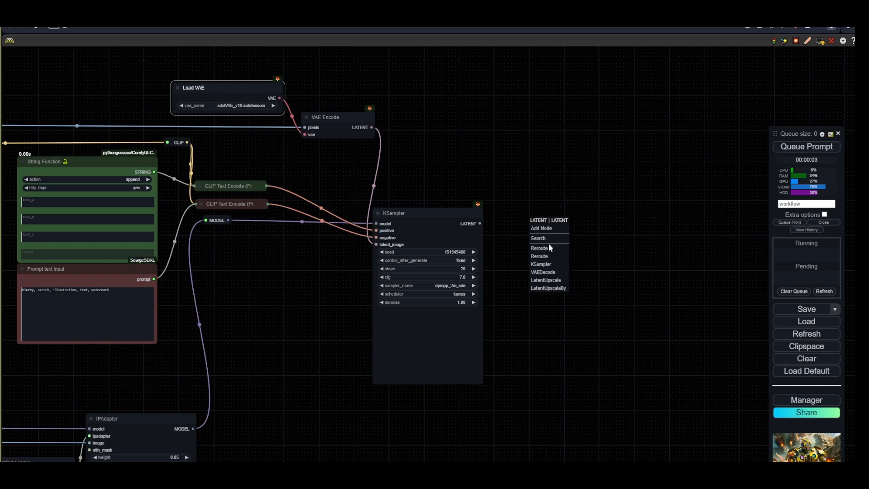
left_click(550, 275)
left_click_drag(281, 98, 597, 233)
left_click(614, 295)
scroll(426, 285, "down", 3)
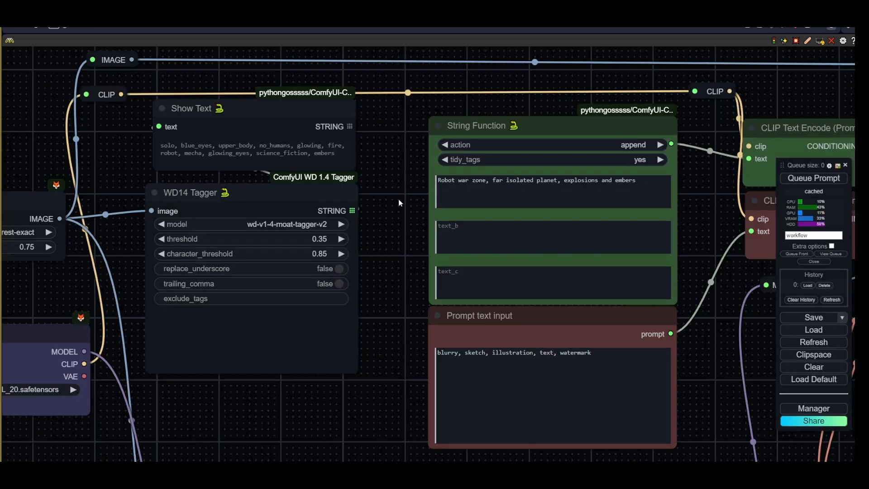
- Copy the String Function's text_a prompt "Robot war zone, far isolated planet, explosions and embers" into text_b
left_click_drag(411, 193, 402, 201)
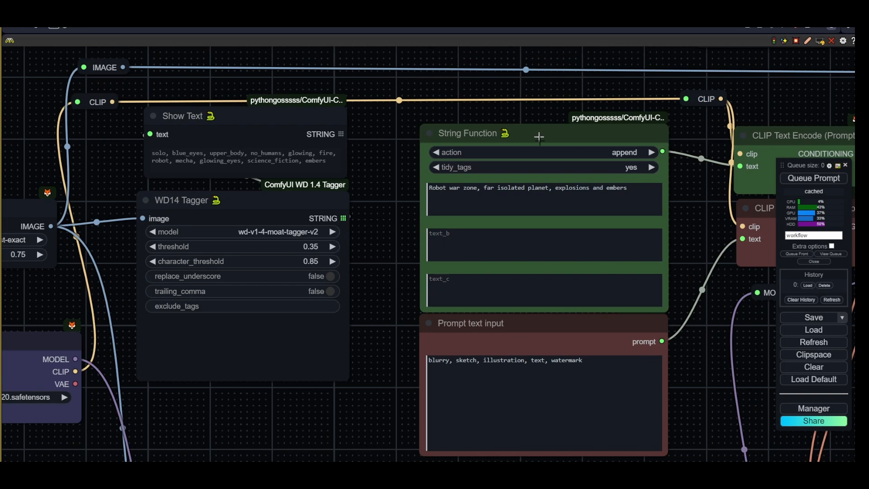
left_click_drag(644, 191, 430, 188)
key("ctrl+c")
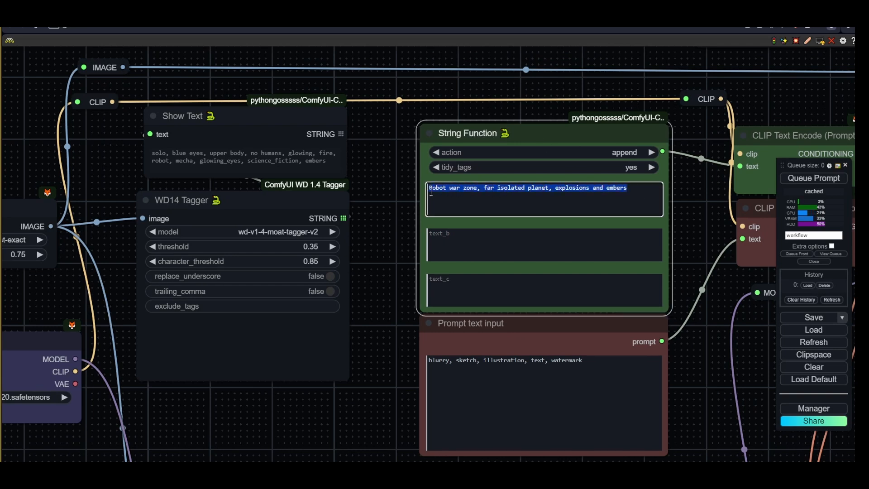
left_click(458, 244)
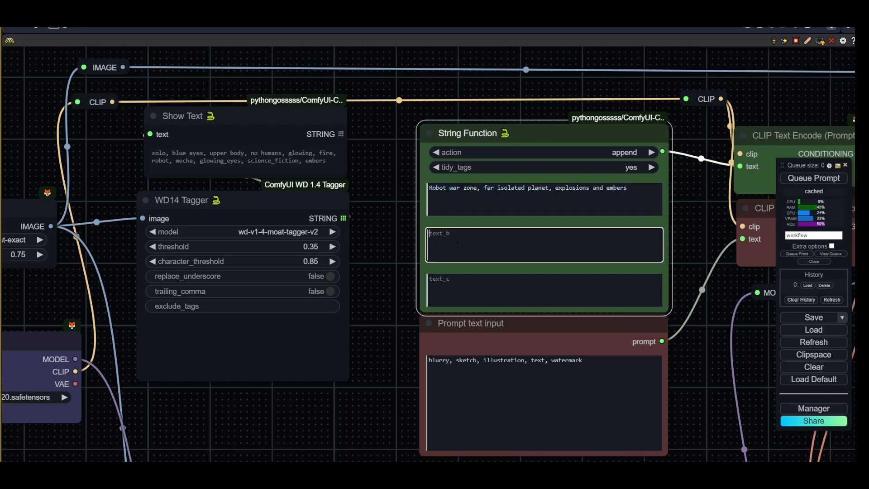
key("ctrl+v")
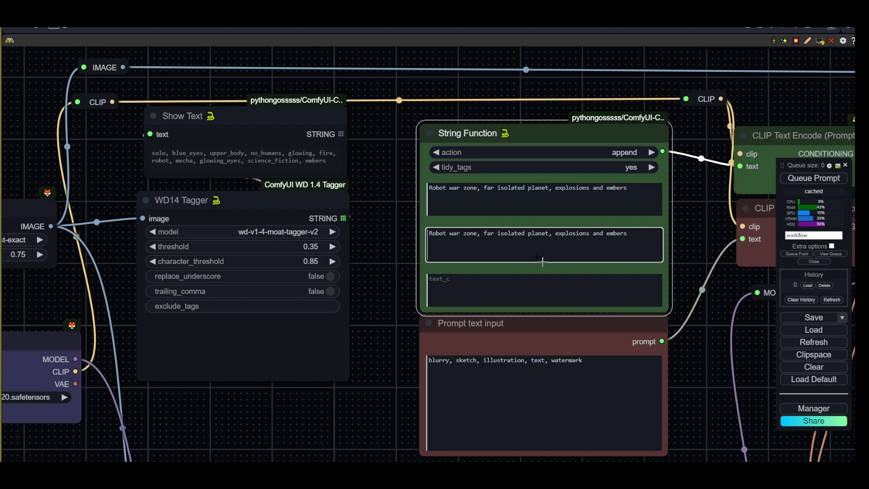
- Convert the String Function's text_a widget to an input
left_click(534, 135)
right_click(534, 131)
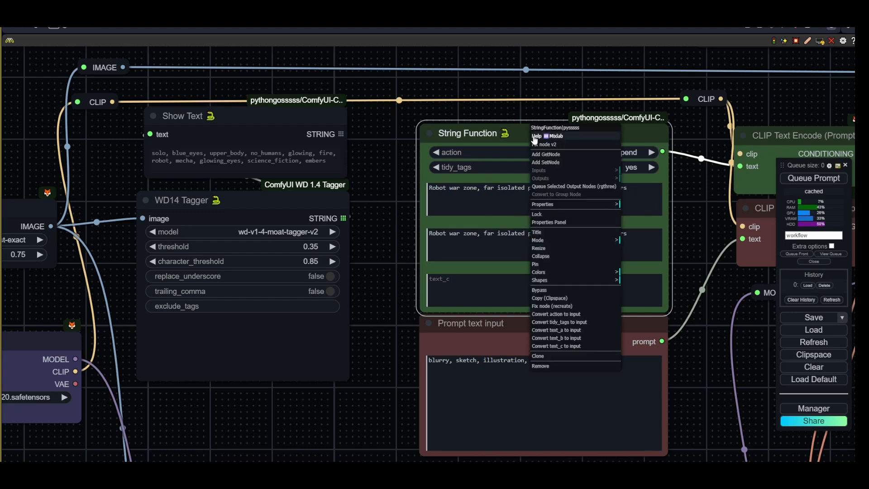
left_click(557, 330)
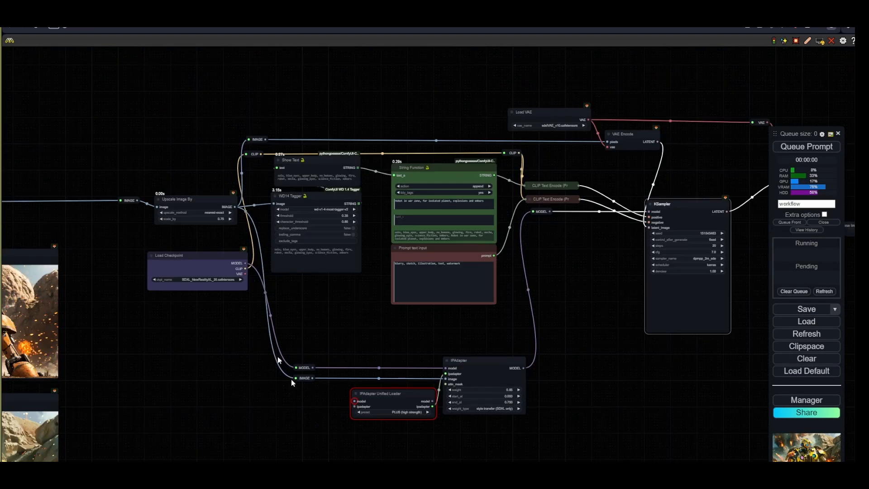
- Connect the model reroute to the IPAdapter Unified Loader and the loader's ipadapter output to the IPAdapter
left_click_drag(312, 368, 354, 401)
left_click(379, 368)
left_click(388, 381)
scroll(454, 420, "up", 3)
left_click_drag(425, 395, 444, 352)
- Queue the prompt to run the workflow
left_click(811, 148)
scroll(503, 329, "down", 3)
left_click_drag(613, 298, 294, 358)
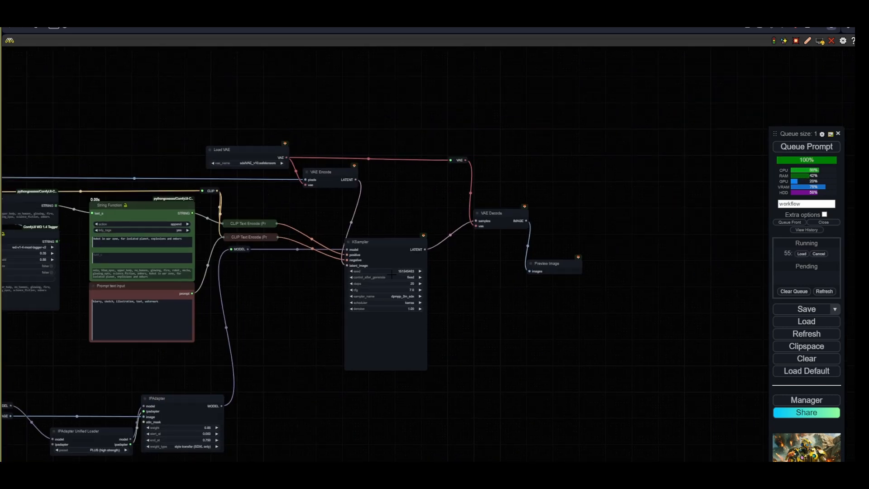
- Rearrange the KSampler, the VAE reroute point and the VAE Decode node closer together
left_click_drag(392, 251, 380, 235)
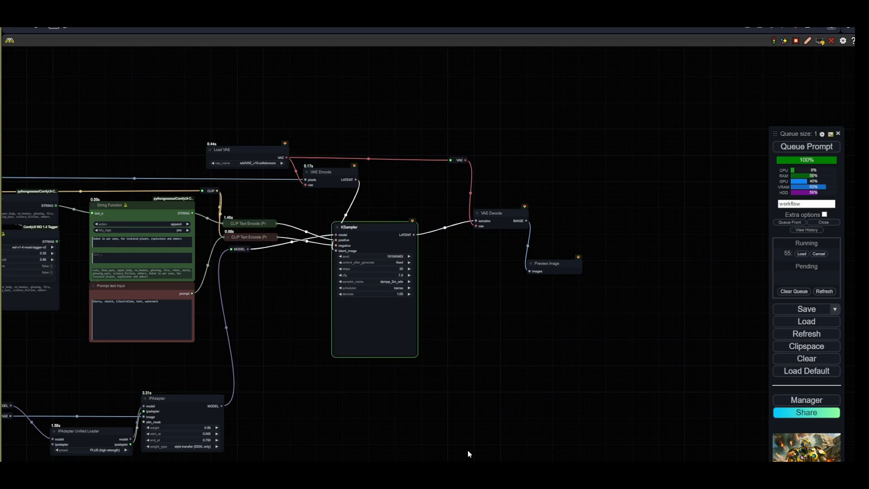
left_click_drag(454, 160, 430, 157)
left_click_drag(492, 213, 455, 195)
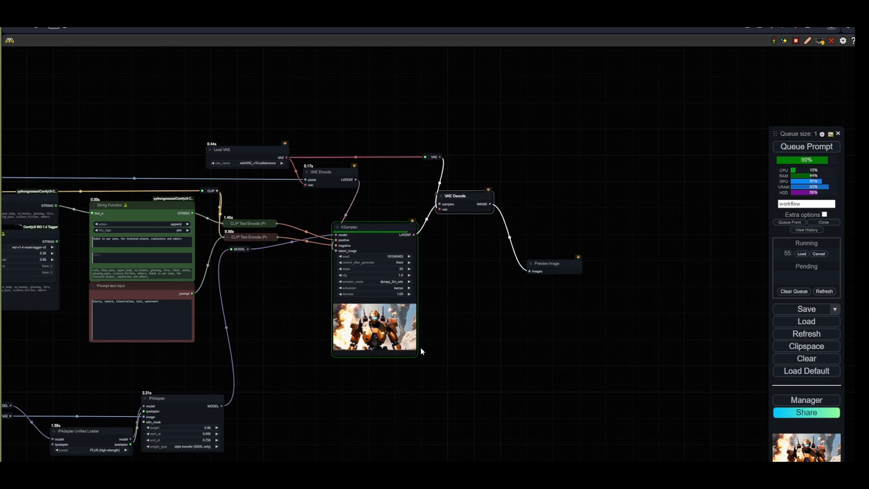
- Enlarge the Preview Image node and move it nearer the VAE Decode
scroll(385, 343, "up", 7)
left_click_drag(742, 341, 447, 346)
left_click_drag(492, 329, 667, 397)
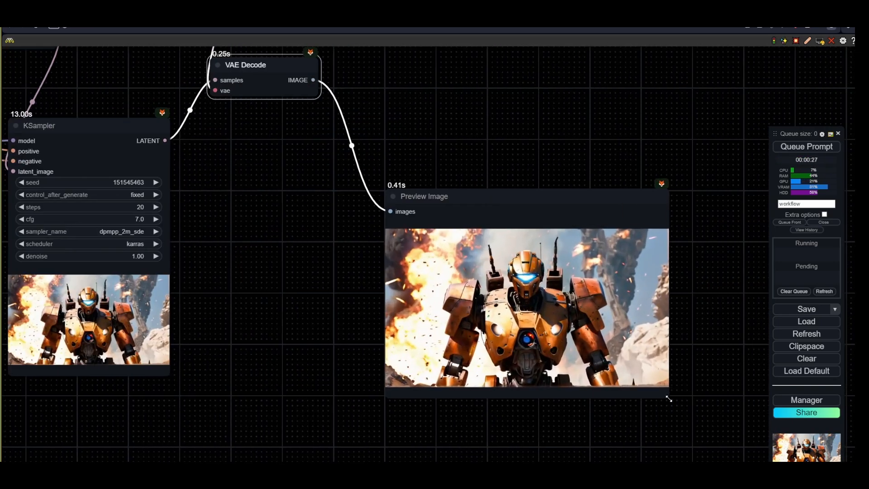
left_click_drag(481, 346, 429, 274)
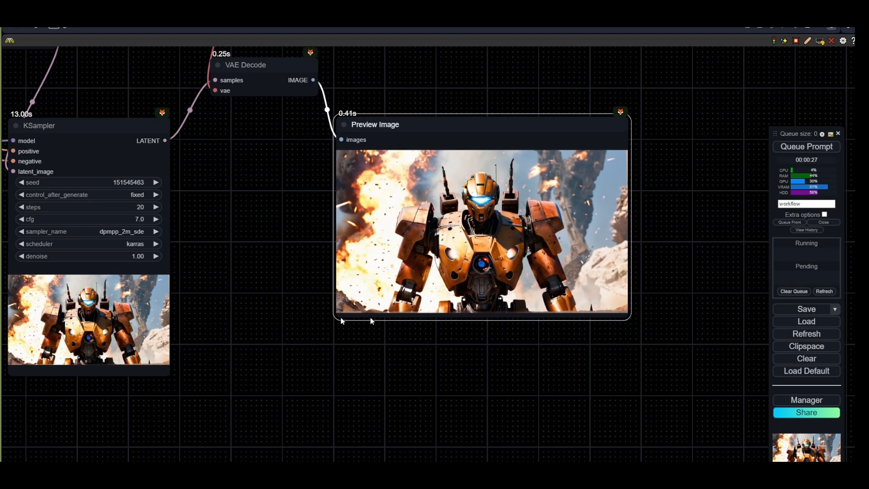
- Increment the KSampler seed and queue the prompt
scroll(351, 352, "down", 5)
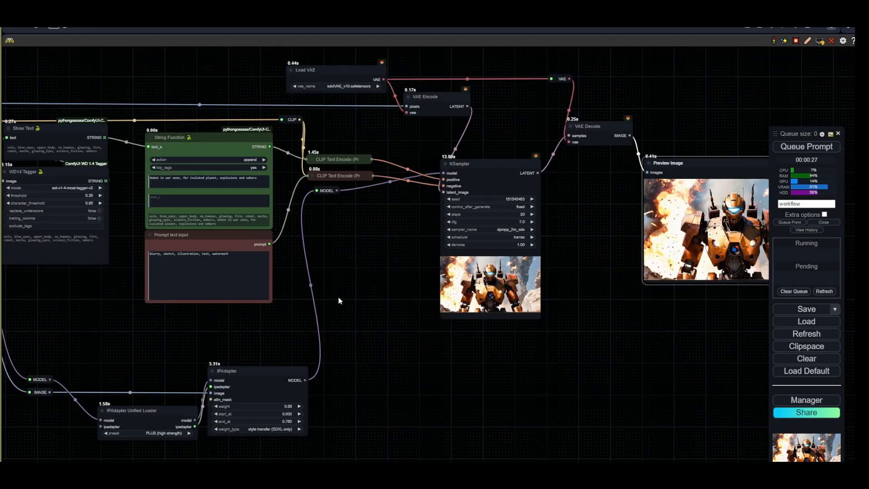
scroll(297, 156, "up", 3)
left_click_drag(421, 126, 178, 132)
left_click(371, 229)
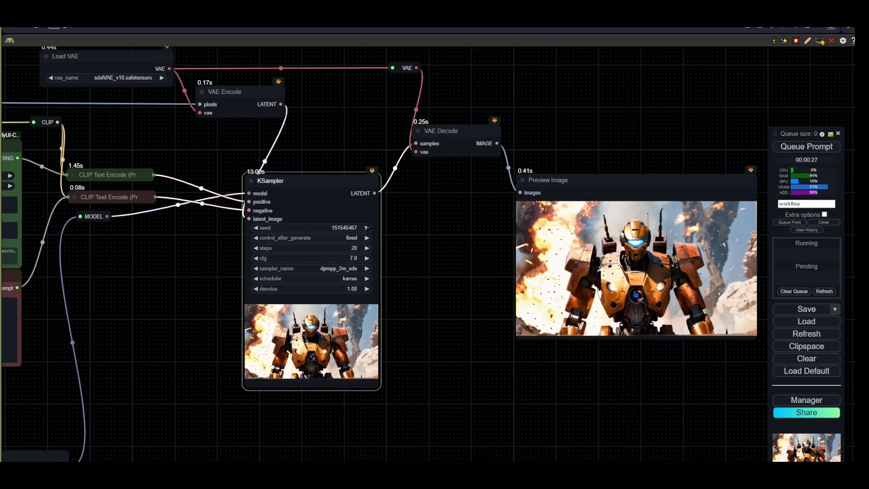
left_click_drag(439, 233, 281, 223)
left_click(811, 152)
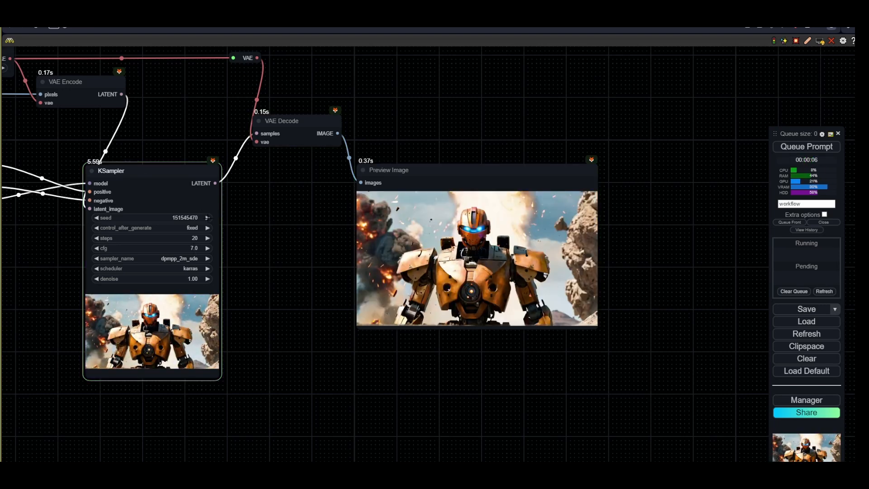
- Switch the KSampler sampler to dpmpp_sde and queue the prompt again
left_click(181, 259)
left_click(190, 355)
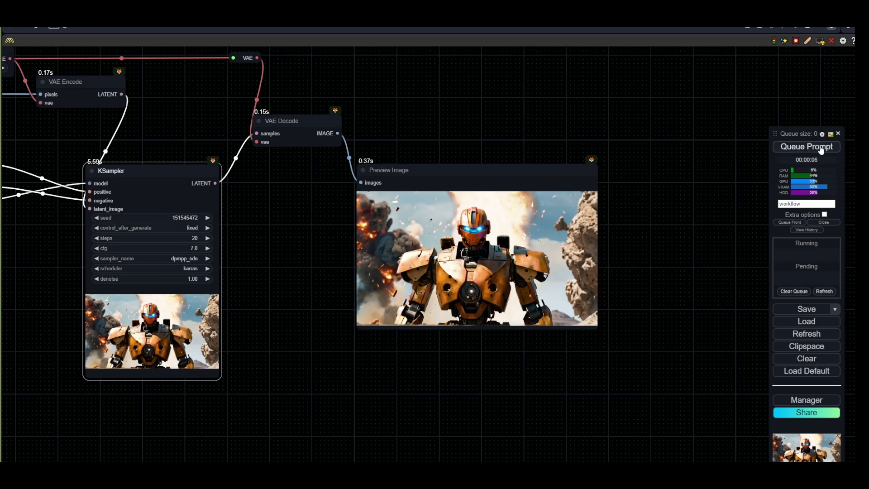
left_click(807, 146)
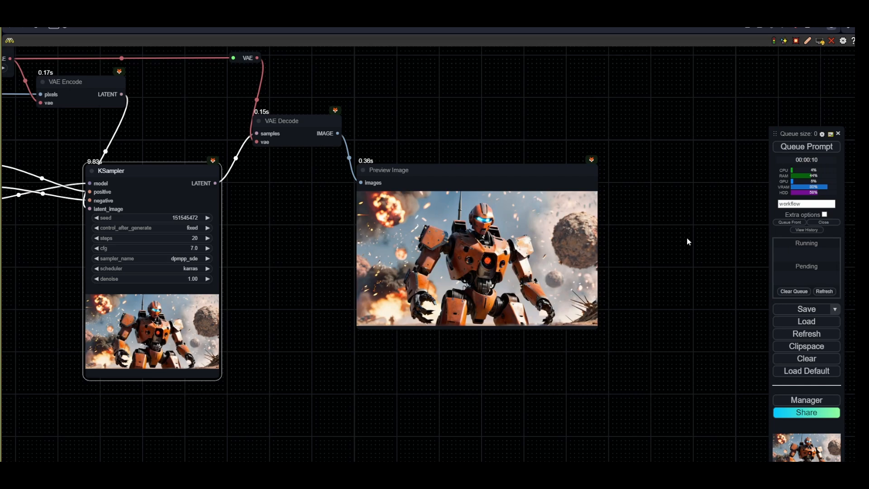
- Switch the Load Checkpoint model to SDXL_JuggernautXL_v9Rundiffusionphoto2.safetensors and queue the prompt
left_click_drag(308, 322, 667, 240)
scroll(347, 299, "down", 3)
left_click_drag(346, 299, 686, 319)
scroll(240, 279, "up", 5)
left_click(237, 269)
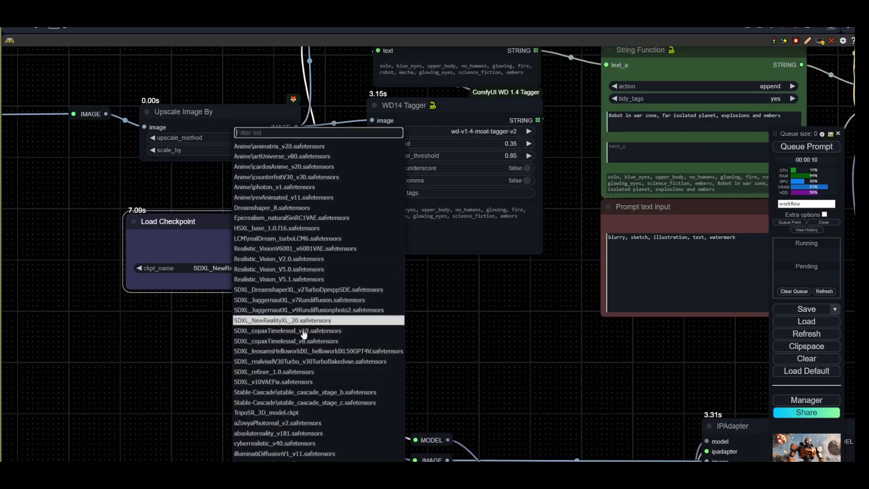
left_click(304, 311)
left_click_drag(551, 328, 280, 322)
left_click(806, 147)
- Inspect the generated image in the KSampler and Preview Image nodes
left_click_drag(719, 186, 348, 212)
left_click_drag(660, 284, 400, 297)
scroll(411, 298, "up", 1)
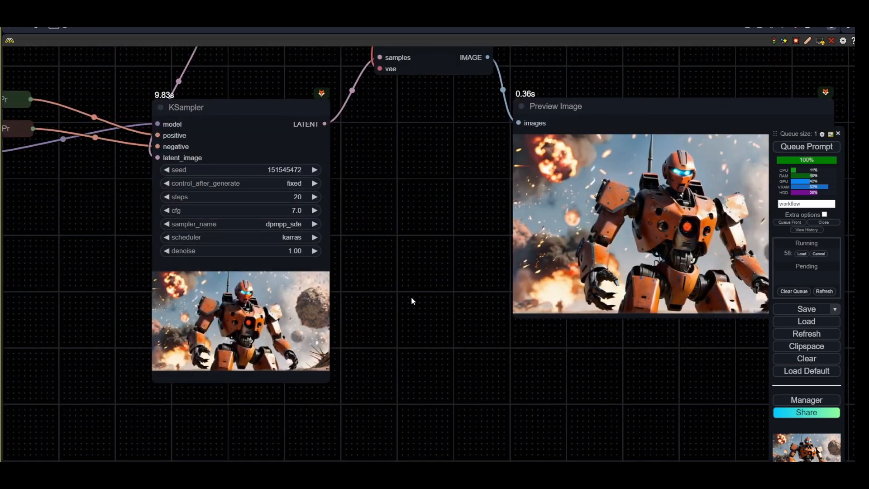
scroll(411, 298, "down", 3)
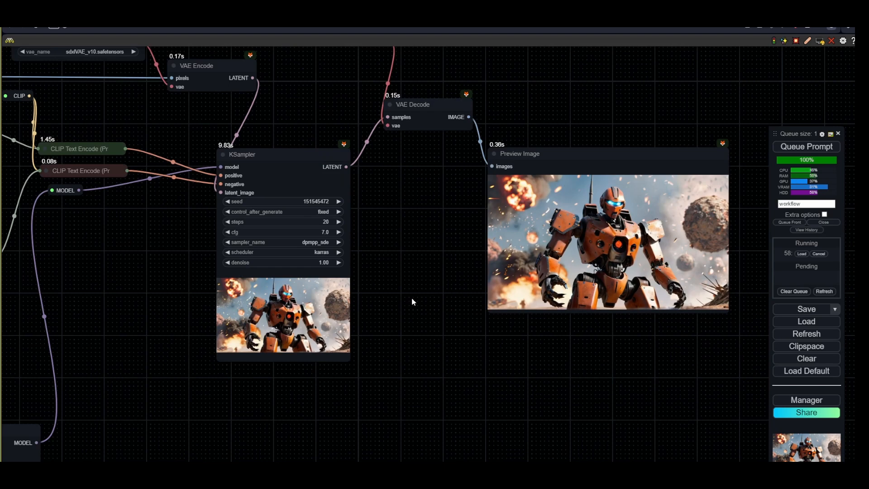
scroll(238, 382, "down", 3)
left_click_drag(239, 382, 386, 335)
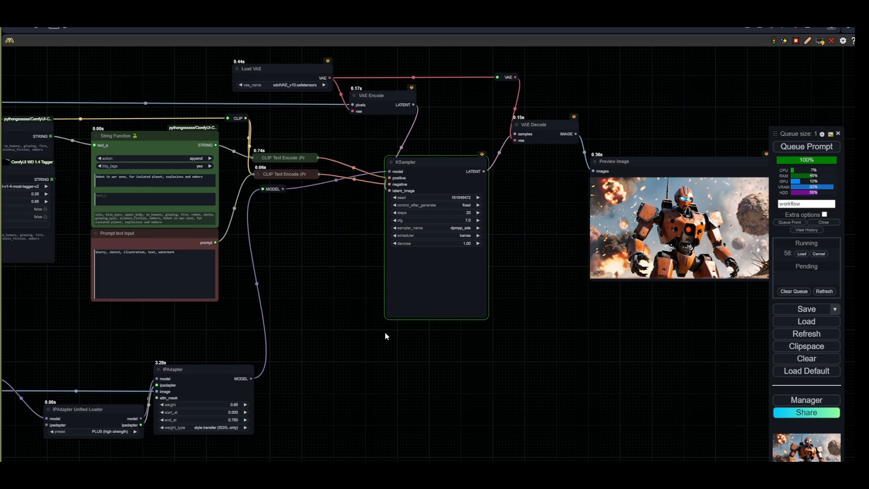
- Resize the KSampler and Preview Image nodes larger
left_click_drag(488, 318, 515, 315)
scroll(486, 330, "up", 5)
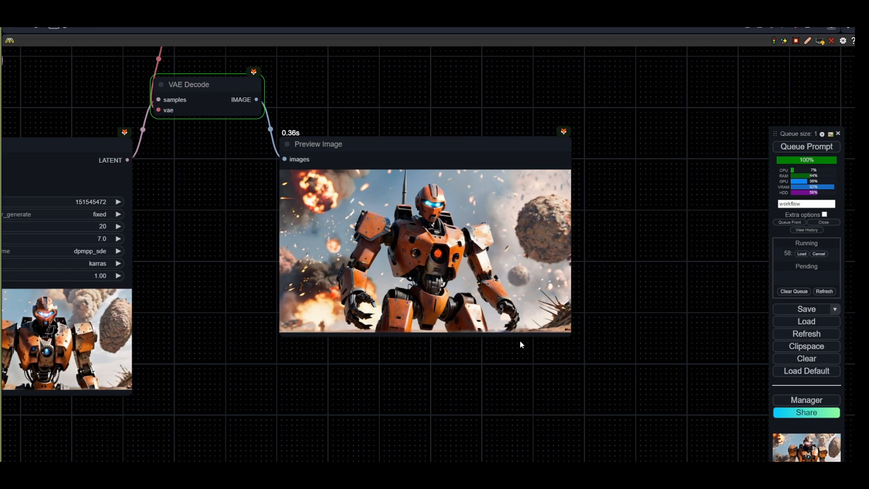
left_click_drag(569, 335, 647, 371)
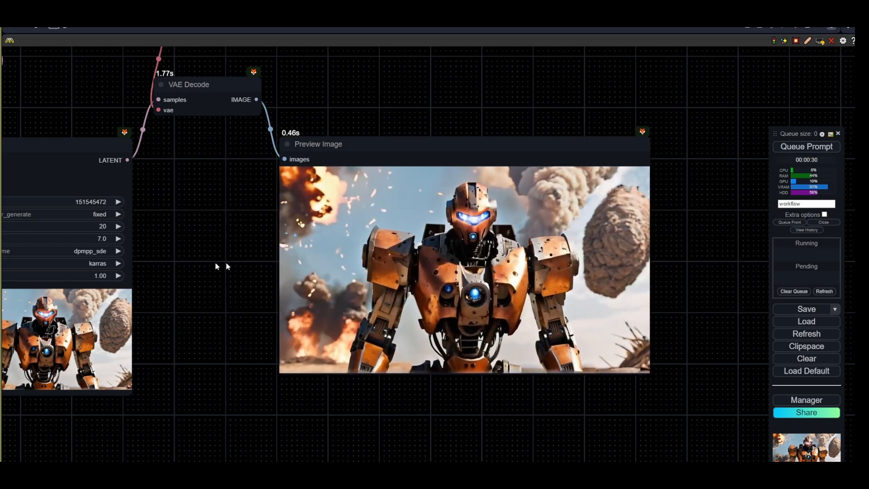
- Raise the KSampler seed and queue another generation
left_click_drag(127, 214, 282, 214)
left_click(273, 202)
scroll(333, 247, "down", 2)
left_click(792, 146)
scroll(385, 331, "down", 3)
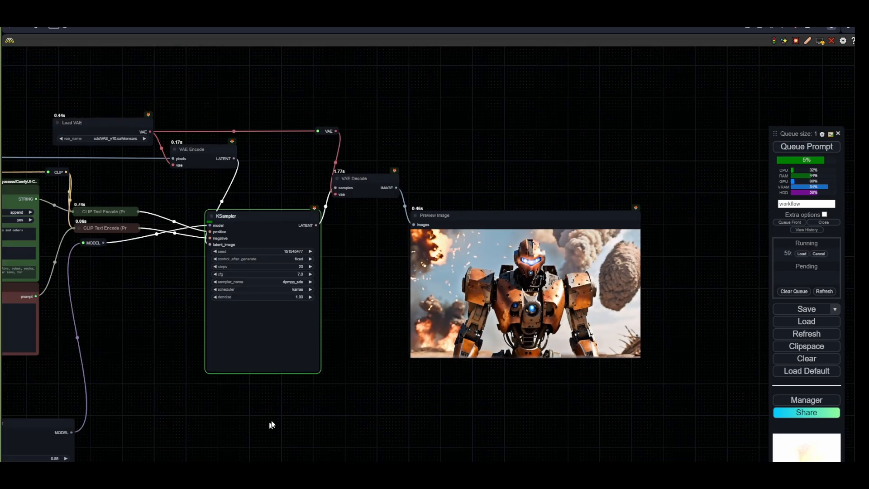
- Duplicate the IPAdapter node
left_click_drag(271, 420, 436, 294)
key("ctrl+c")
key("ctrl+v")
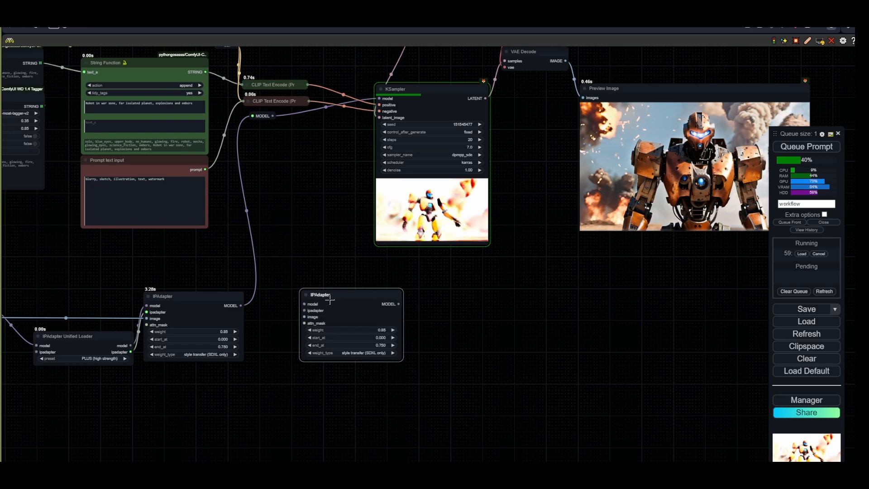
- Add a ControlNet Preprocessor node below the new IPAdapter and set its preprocessor to depth
double_click(317, 391)
type("prep")
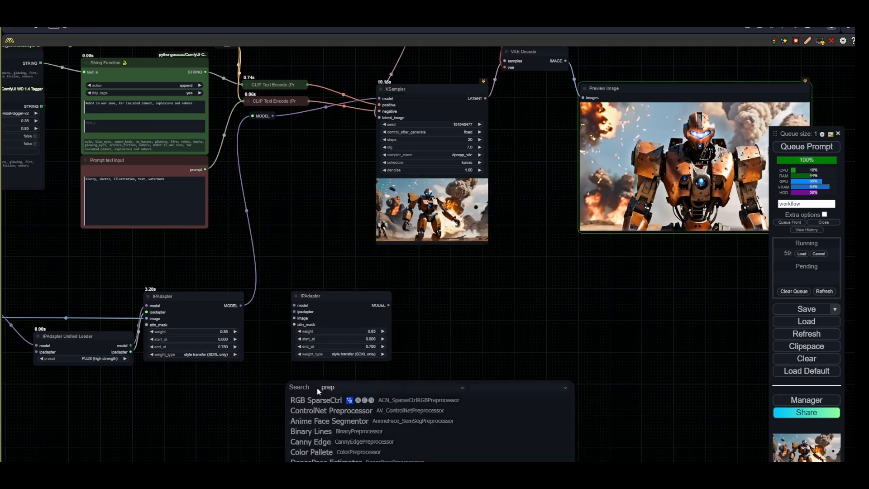
key("Down")
key("Return")
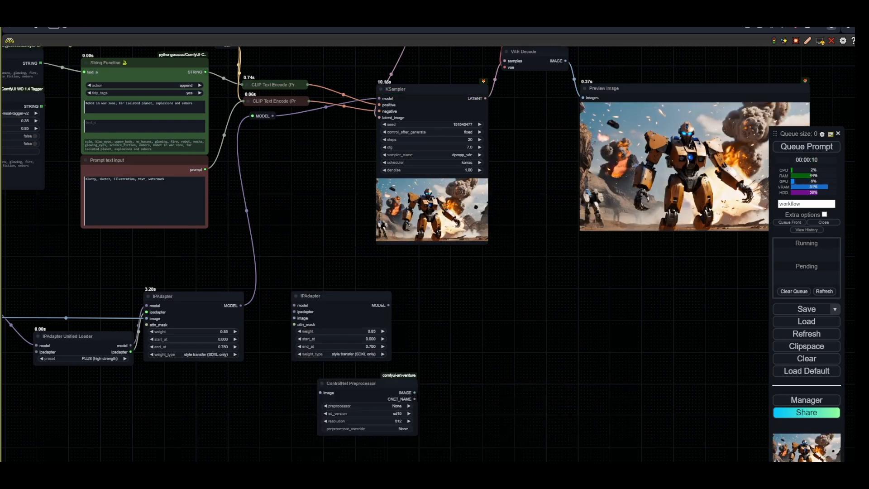
scroll(410, 392, "up", 4)
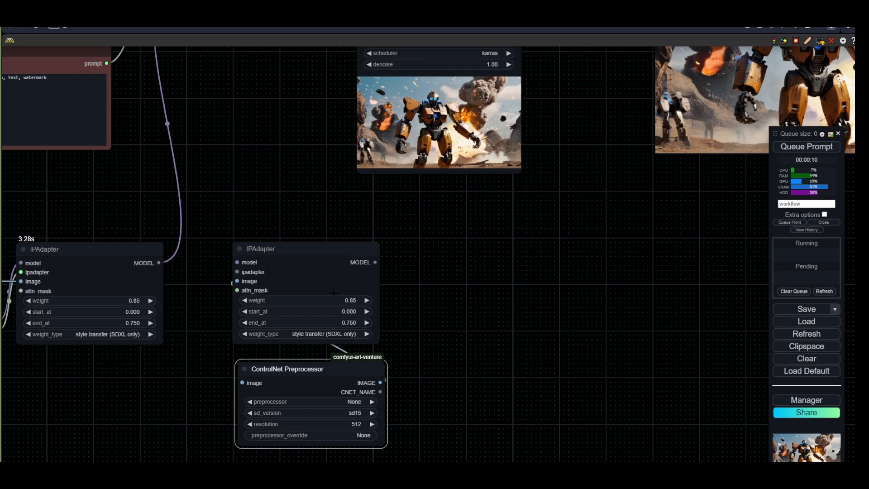
left_click_drag(334, 293, 368, 224)
left_click(382, 332)
scroll(404, 402, "down", 2)
left_click(407, 450)
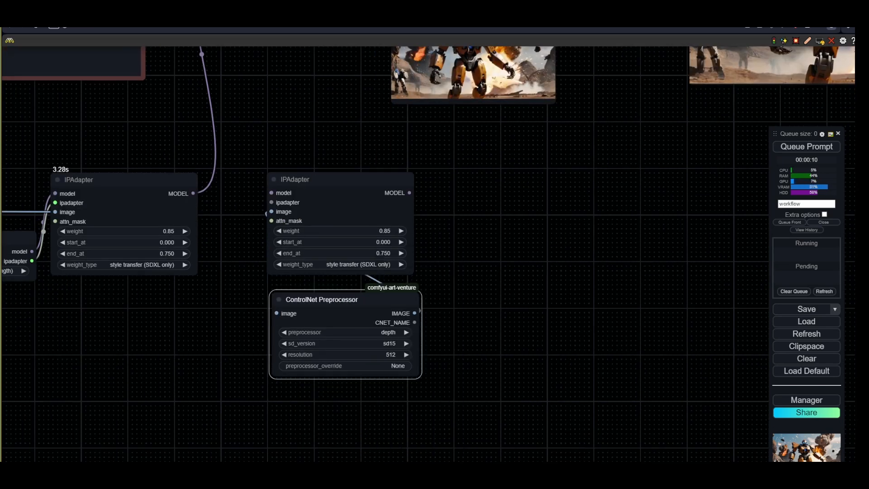
scroll(330, 407, "down", 2)
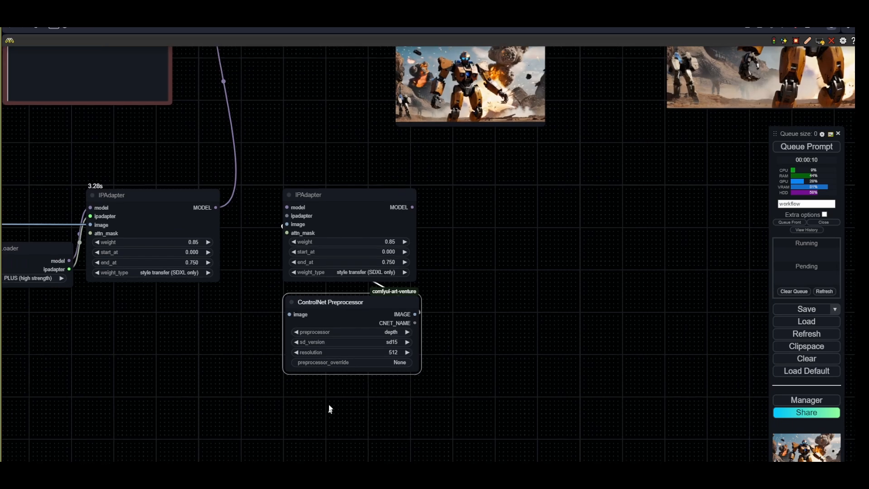
- Switch the ControlNet Preprocessor's preprocessor to dwpose
left_click(398, 320)
scroll(402, 407, "down", 1)
left_click(403, 415)
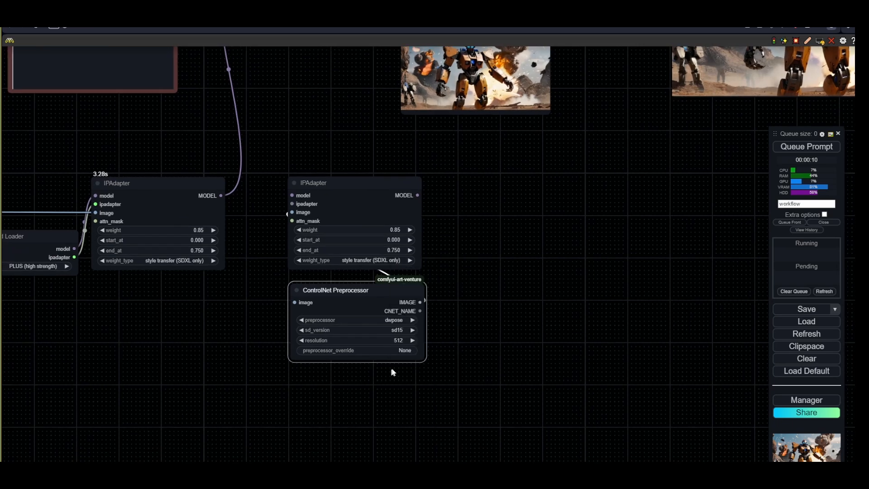
- Add a Load Image node with the 800px-Abl00001 (2).jpeg reference photo and connect it to the preprocessor's image input
scroll(335, 416, "down", 1)
double_click(210, 397)
type("make")
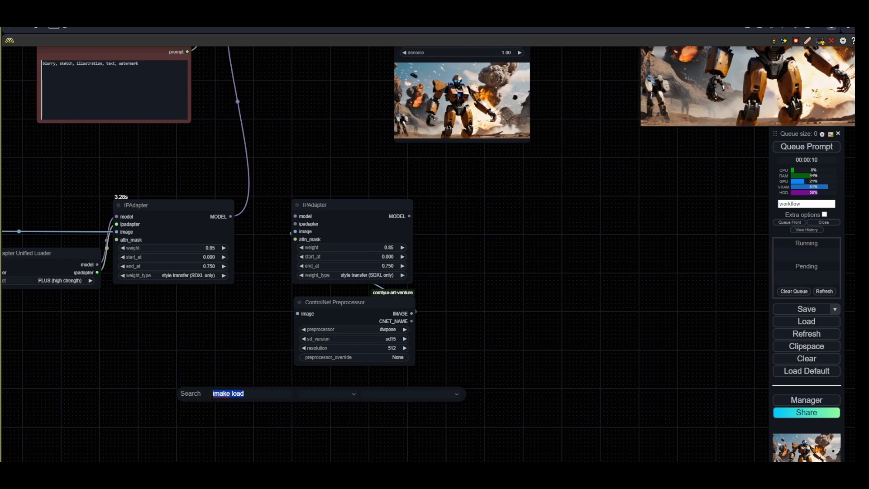
type("image load")
key("Return")
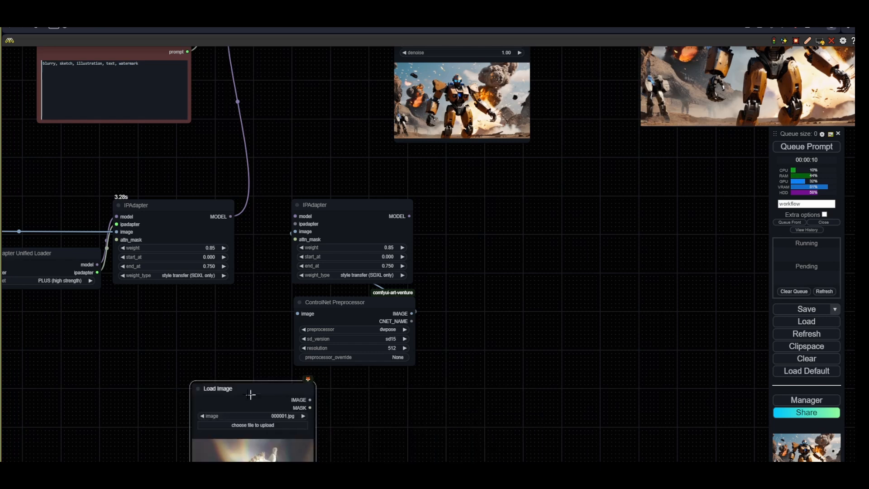
left_click_drag(250, 394, 297, 314)
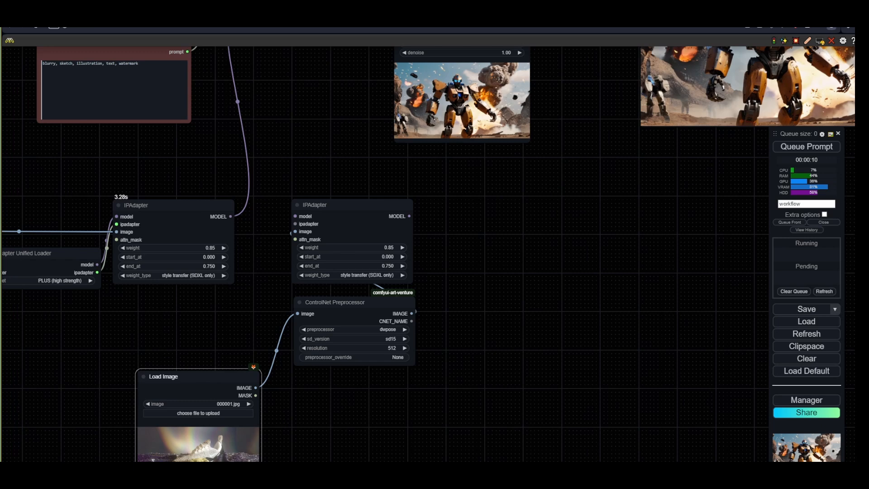
left_click_drag(239, 425, 246, 349)
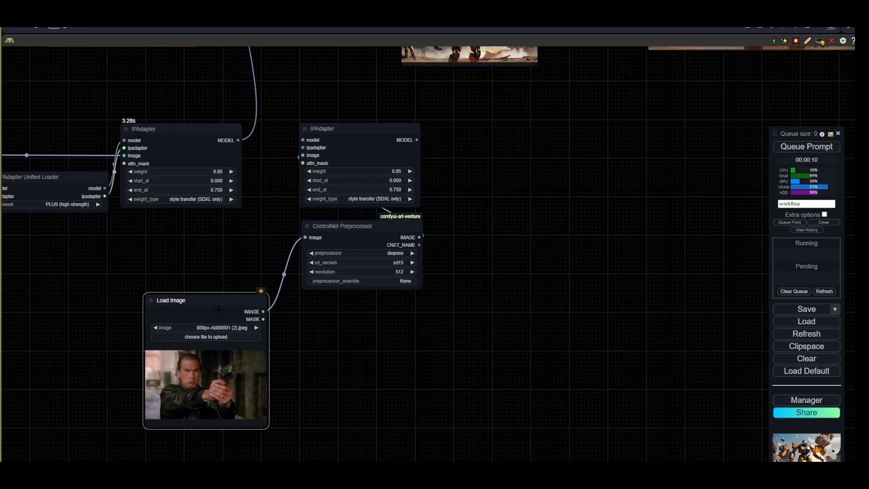
- Set the preprocessor's sd_version to sdxl and its resolution to 1024
scroll(388, 295, "up", 3)
left_click(398, 245)
left_click(410, 270)
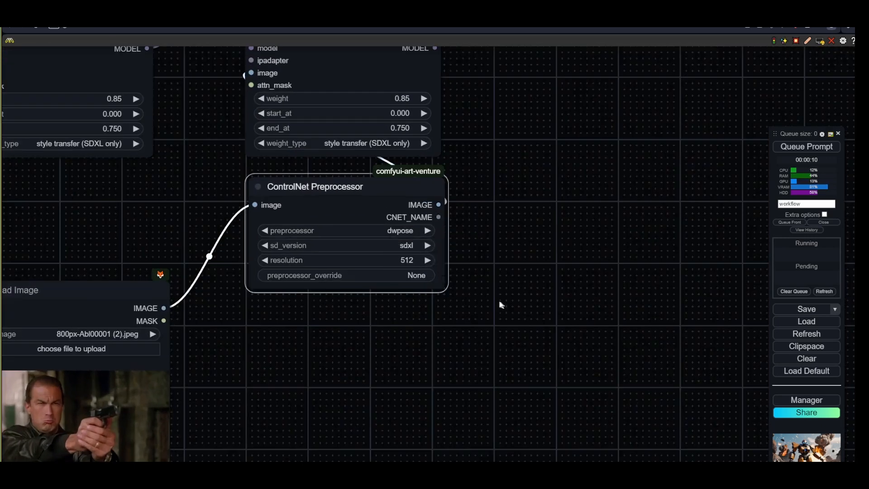
left_click(406, 261)
type("1024")
key("Return")
- Add a Preview Image node fed by the ControlNet Preprocessor's IMAGE output
scroll(389, 298, "down", 3)
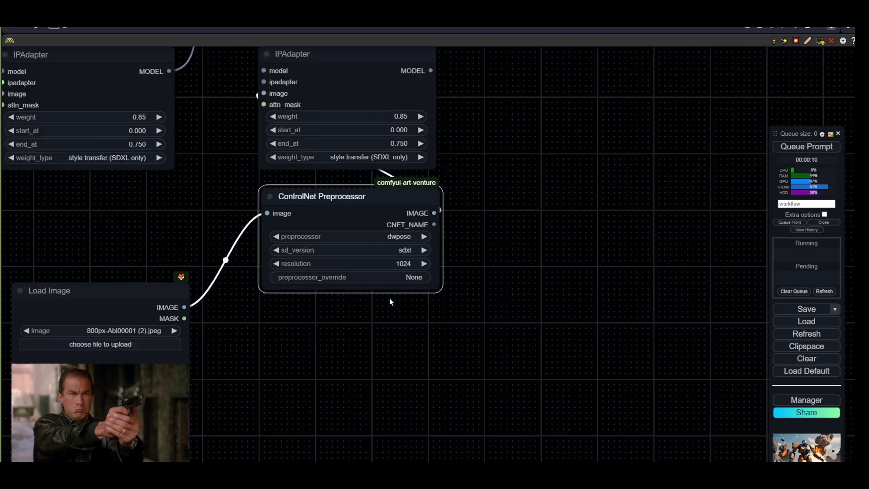
left_click_drag(129, 291, 350, 306)
left_click_drag(448, 306, 297, 302)
left_click_drag(277, 216, 324, 291)
left_click(340, 358)
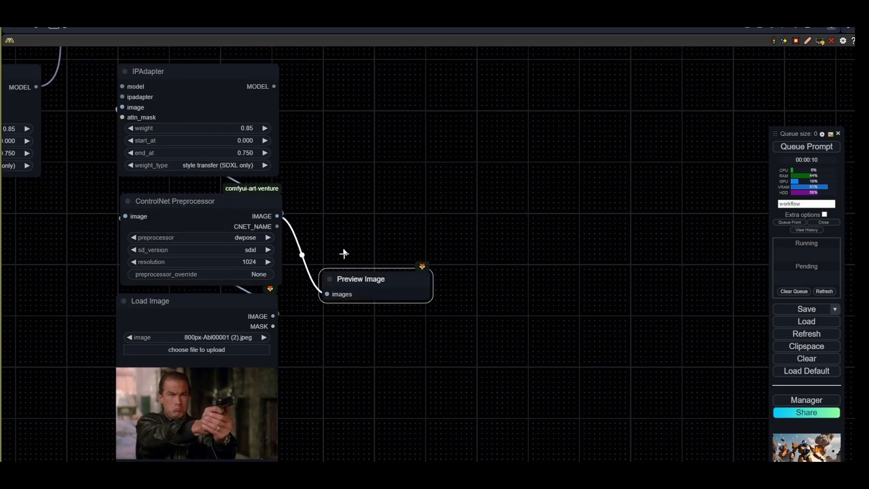
left_click_drag(379, 289, 349, 213)
left_click_drag(299, 158, 396, 393)
scroll(385, 384, "down", 3)
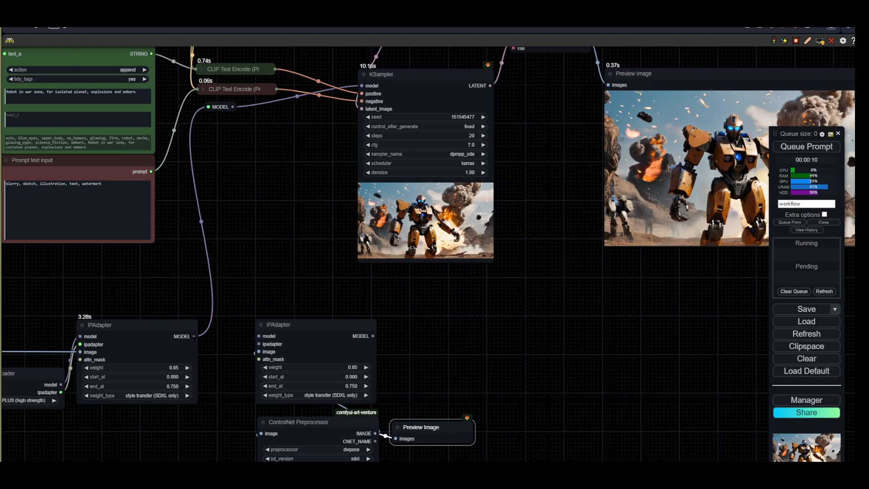
- Delete the duplicated IPAdapter node
left_click_drag(233, 356, 264, 325)
left_click_drag(346, 310, 347, 311)
scroll(362, 355, "down", 2)
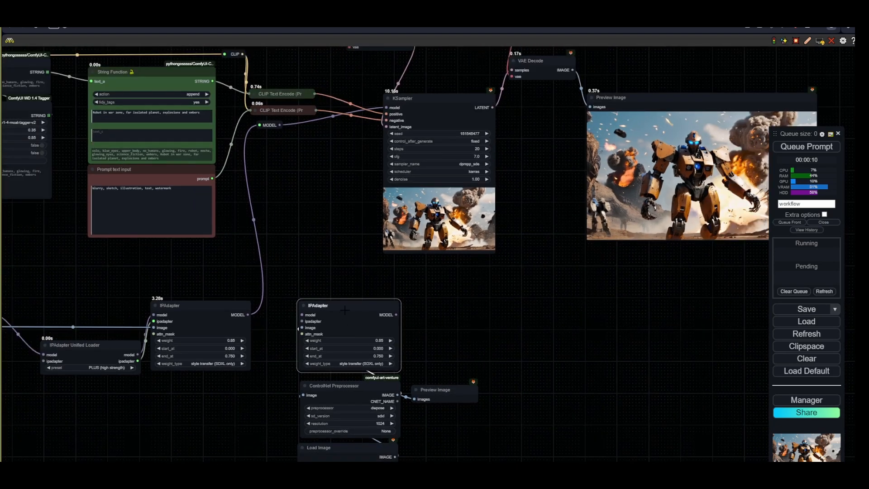
key("Delete")
double_click(327, 308)
type("control")
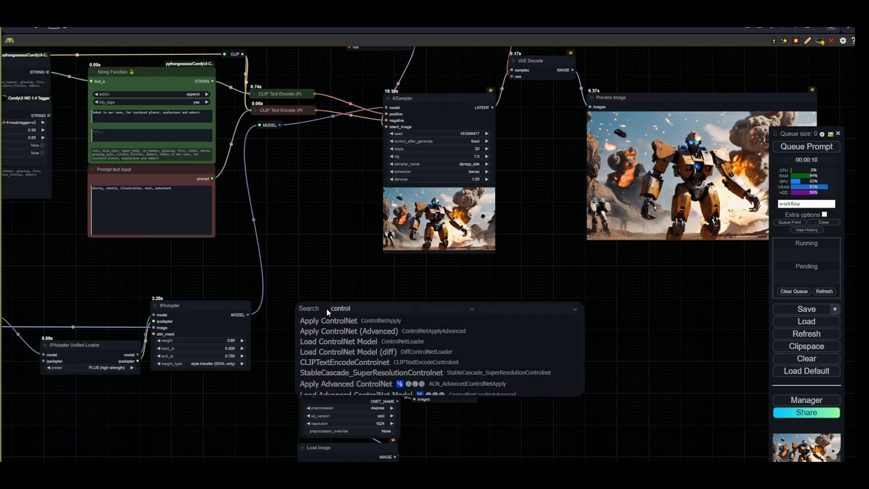
type("net")
left_click(328, 320)
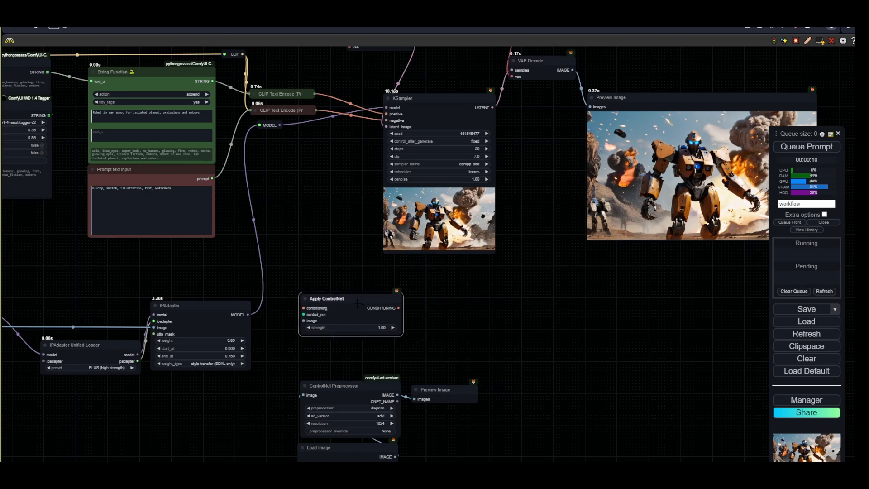
key("Delete")
- Add a Load ControlNet Model node above the preprocessor
double_click(343, 303)
type("controlne")
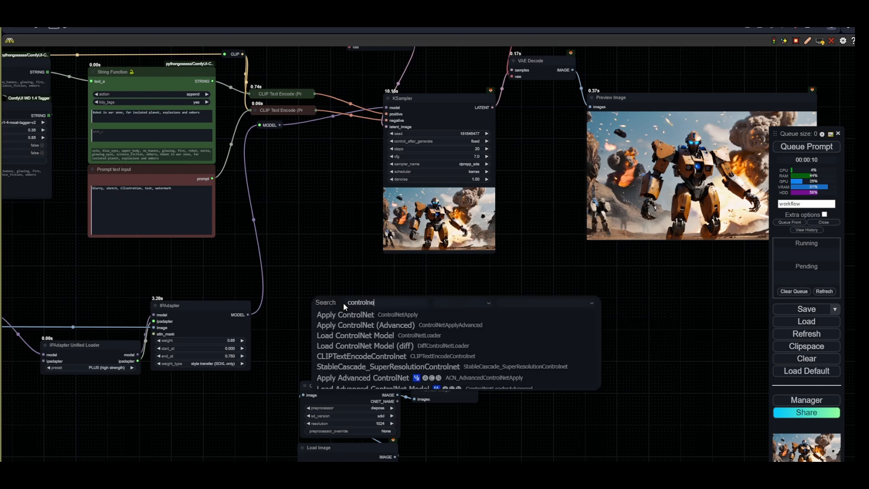
type("t")
left_click(355, 335)
left_click_drag(359, 321, 359, 347)
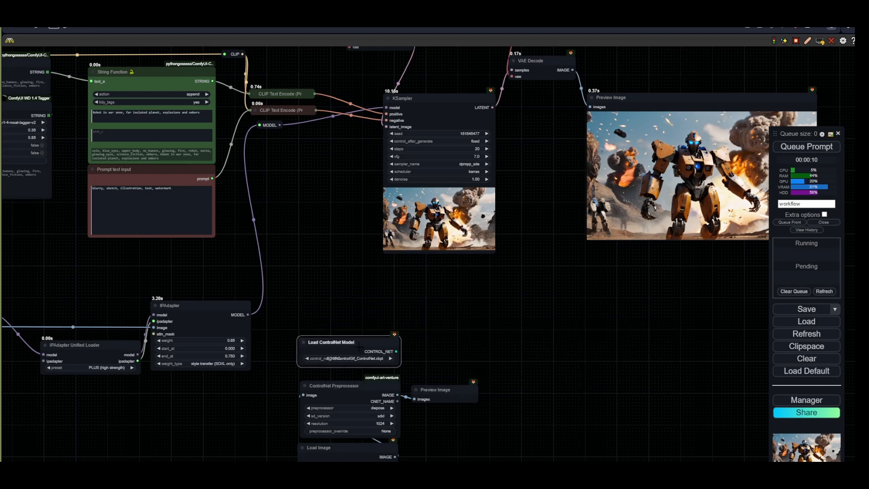
- Add an Apply Advanced ControlNet node and connect the Load ControlNet Model output to its control_net input
double_click(338, 312)
type("contr")
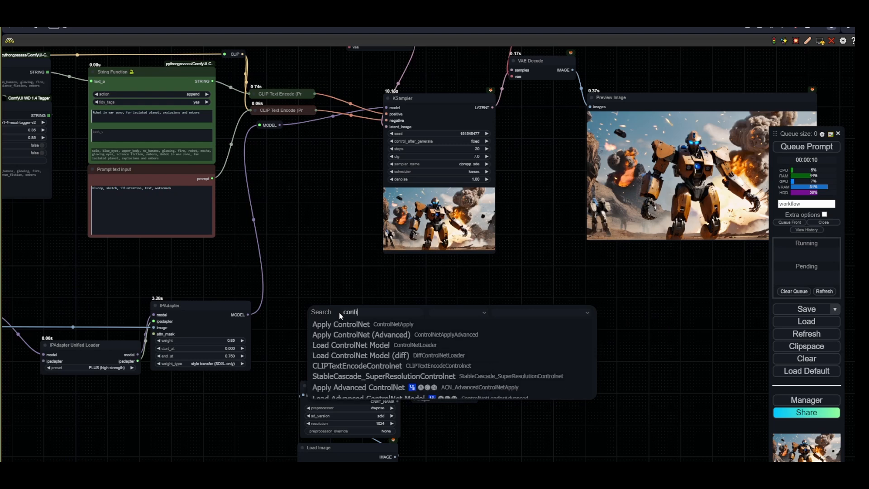
type("olnet ad")
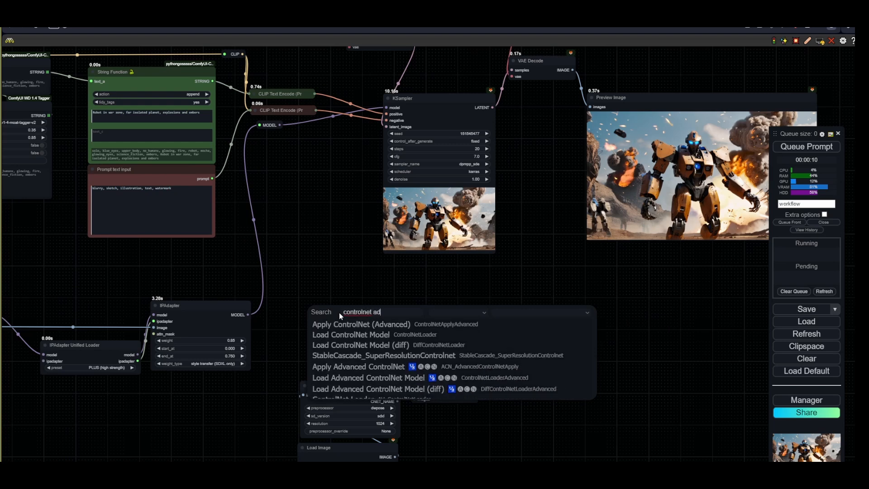
left_click(387, 367)
left_click_drag(402, 336, 361, 268)
left_click_drag(300, 280, 323, 362)
left_click(336, 395)
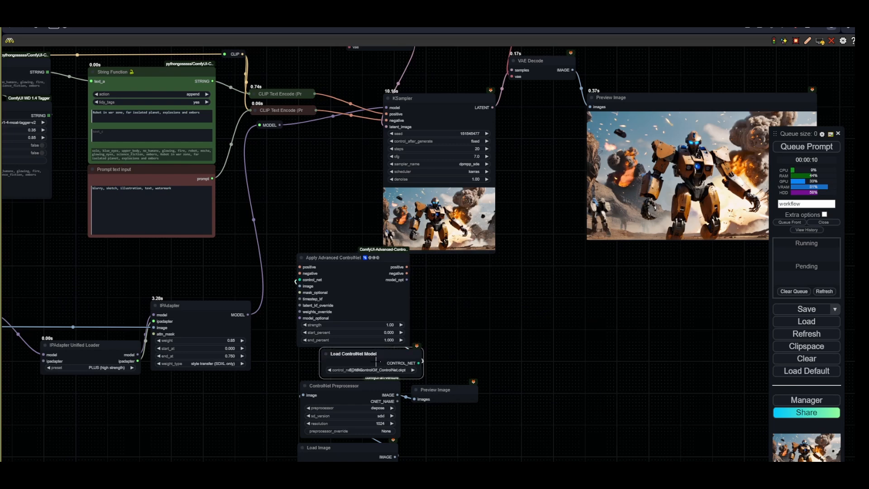
- Choose the SDXL controlnet-lora-openposeXL2-rank256.safetensors model and arrange the ControlNet nodes together
scroll(371, 380, "up", 5)
left_click(344, 358)
scroll(433, 426, "down", 5)
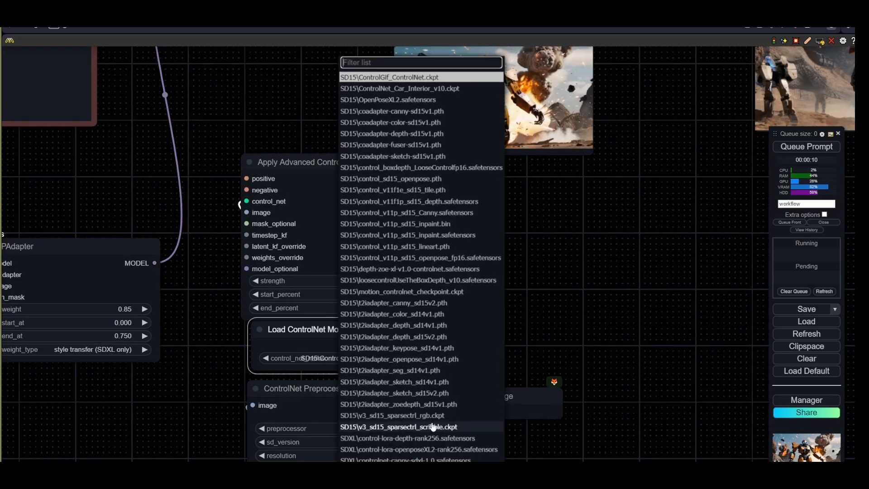
left_click(437, 439)
left_click_drag(397, 327, 402, 331)
left_click_drag(429, 398, 428, 371)
left_click_drag(367, 318, 354, 318)
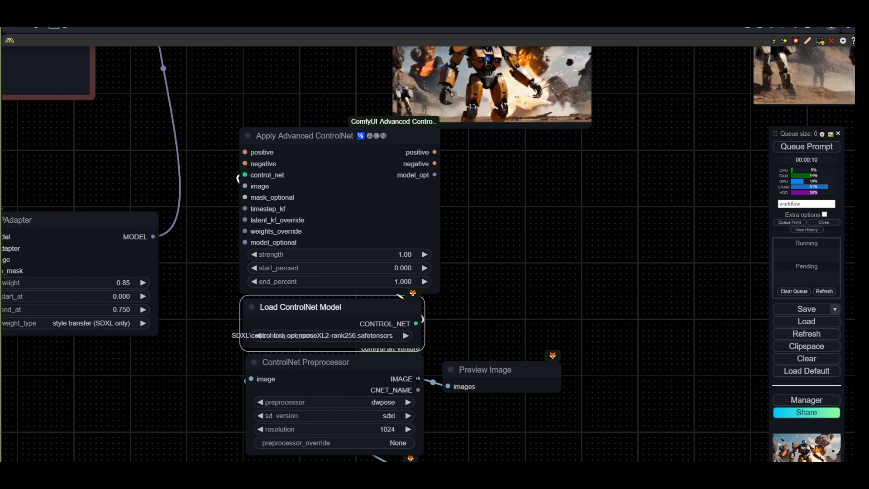
left_click_drag(418, 379, 338, 405)
- Route the positive and negative CLIP conditioning through Apply Advanced ControlNet into the KSampler's positive and negative inputs
scroll(338, 408, "down", 4)
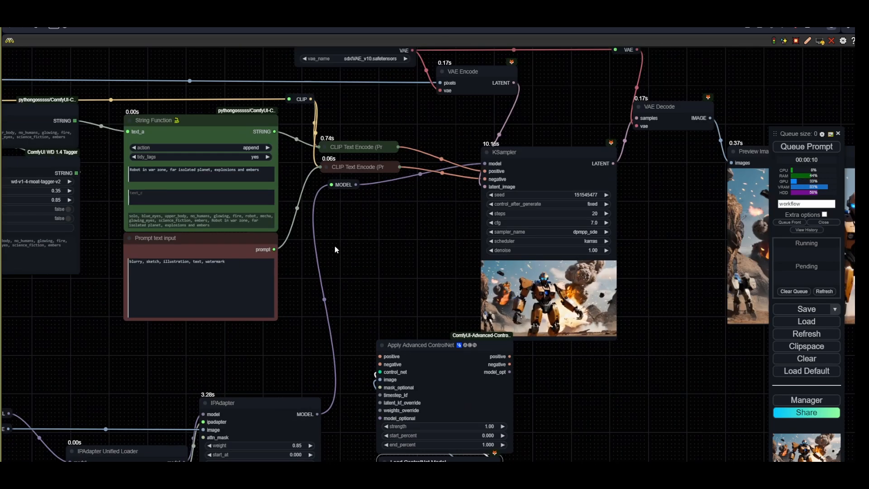
left_click_drag(344, 185, 343, 202)
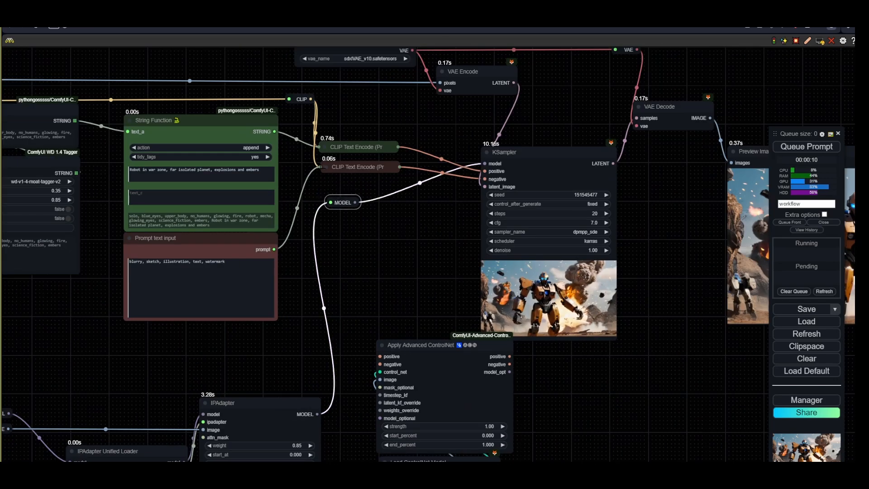
left_click(326, 167)
left_click(325, 147)
left_click_drag(340, 146, 339, 122)
left_click_drag(397, 133, 380, 356)
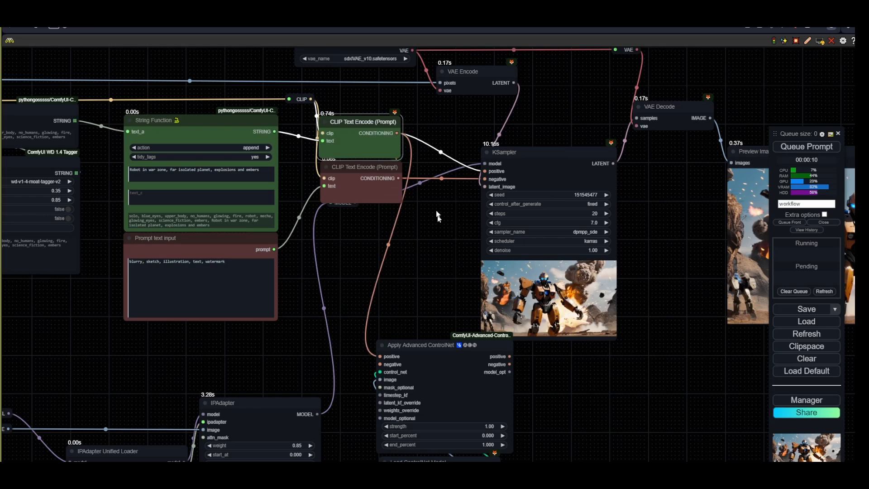
left_click_drag(399, 179, 380, 365)
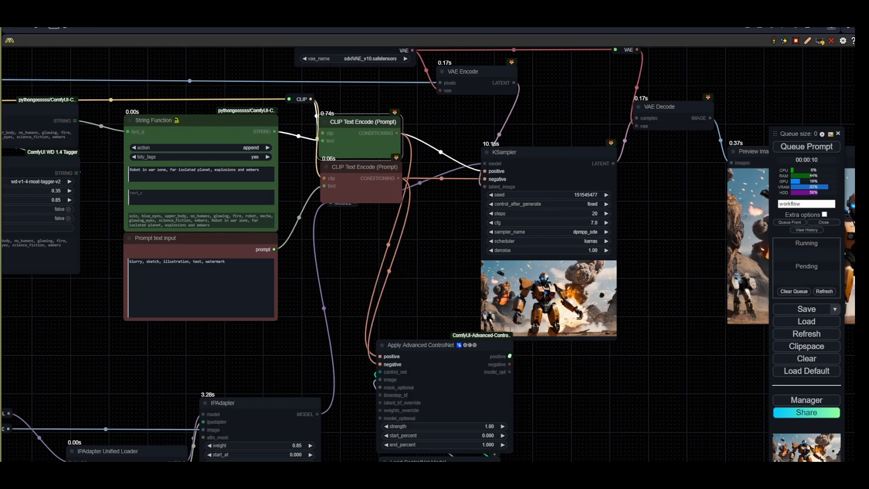
left_click_drag(509, 364, 484, 180)
scroll(608, 363, "down", 3)
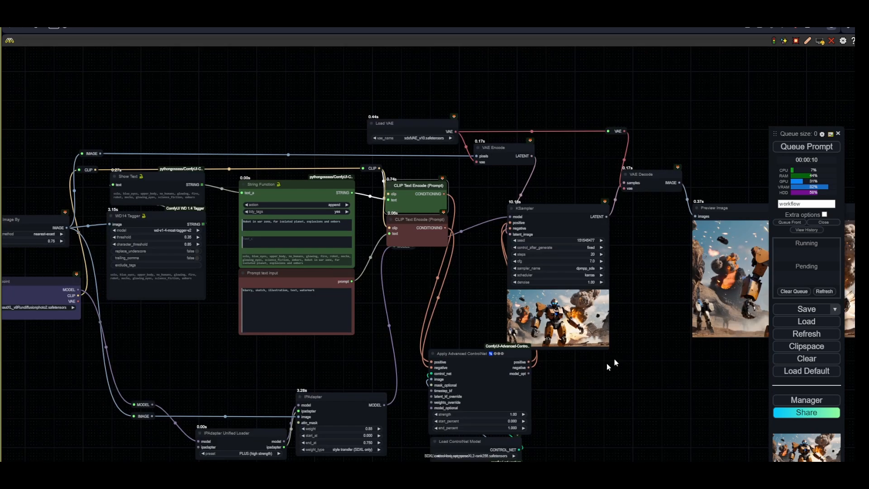
left_click_drag(608, 363, 480, 426)
left_click_drag(428, 272, 495, 269)
left_click_drag(530, 235, 516, 235)
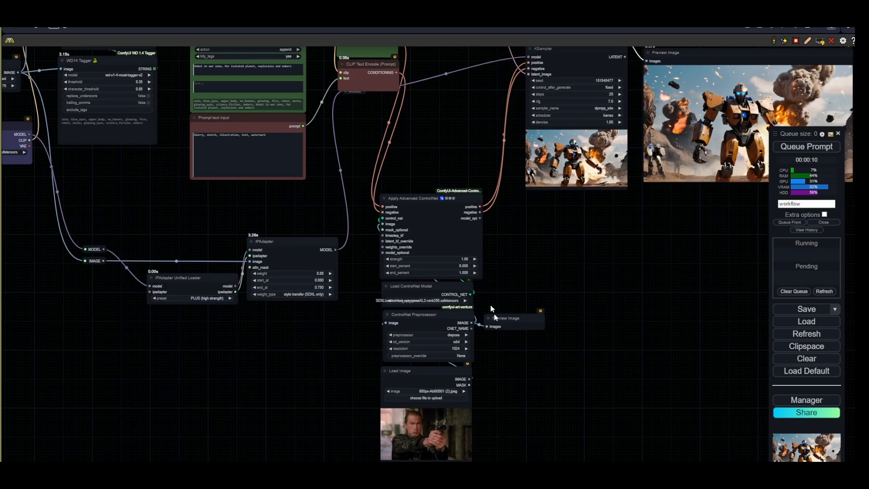
- Set the Apply Advanced ControlNet strength to 0.5 and end_percent to 0.5
scroll(495, 317, "up", 4)
left_click(450, 228)
type("0.5")
key("Return")
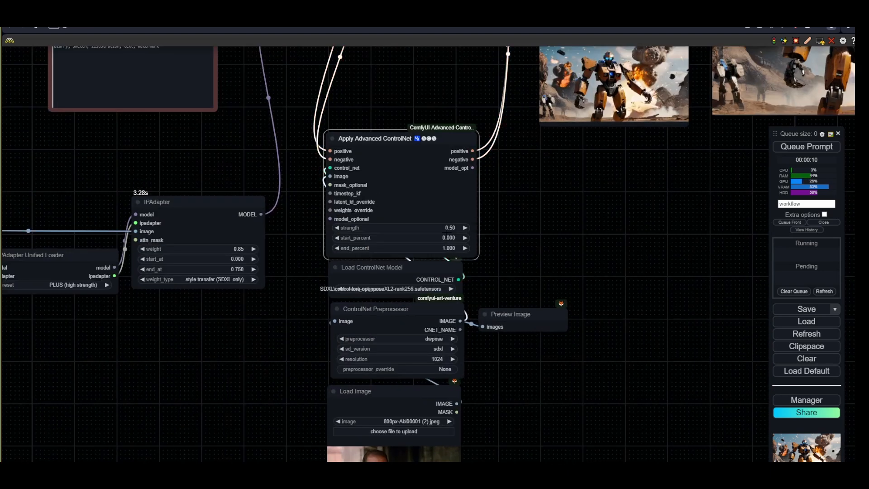
left_click(449, 248)
type("0.5")
key("Return")
- Queue a generation and inspect the pose preprocessor preview
scroll(359, 381, "down", 4)
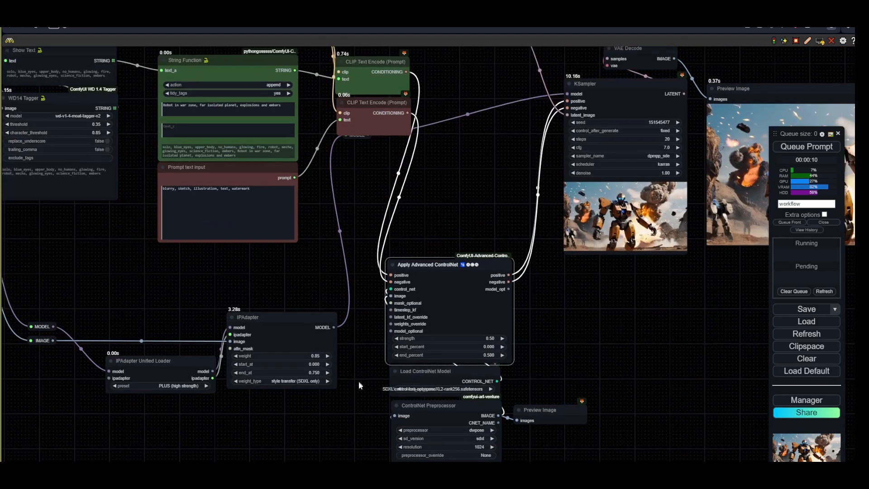
left_click_drag(354, 181, 355, 193)
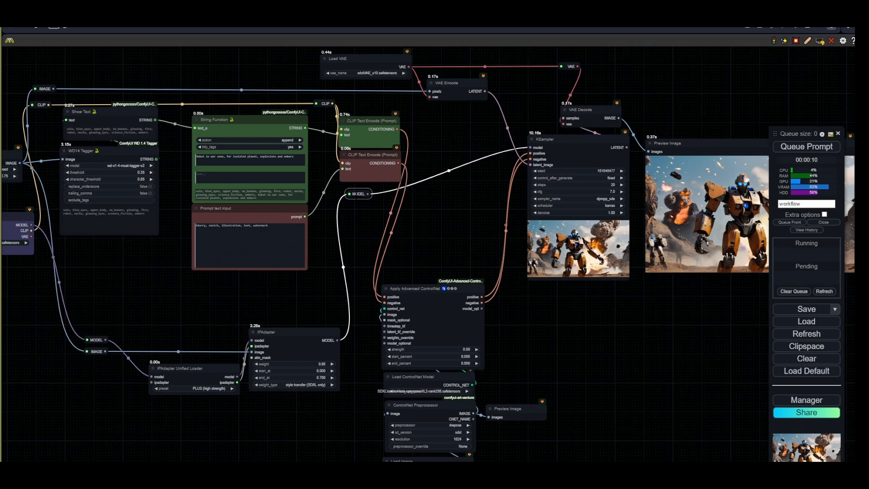
left_click(814, 148)
left_click_drag(495, 448, 430, 308)
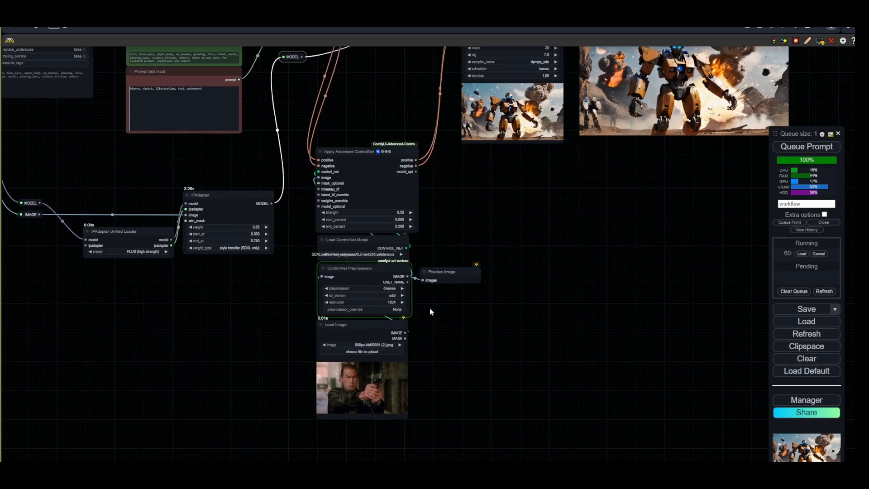
scroll(432, 317, "up", 5)
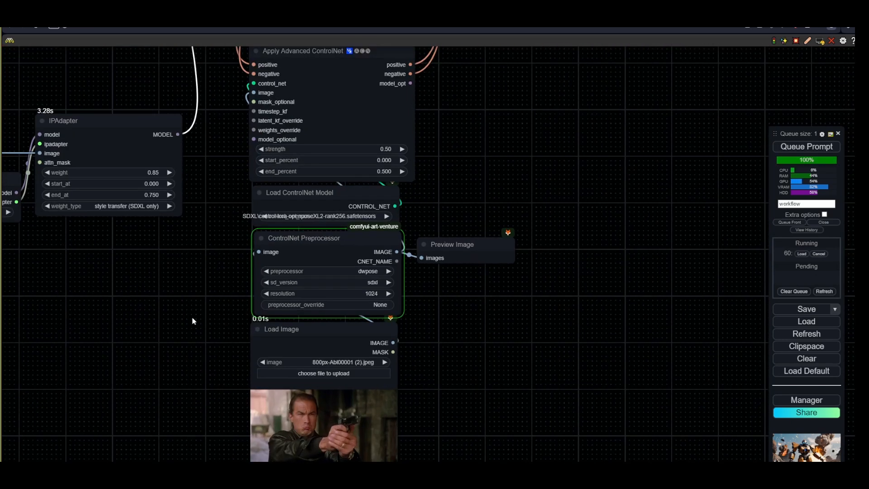
left_click(294, 329)
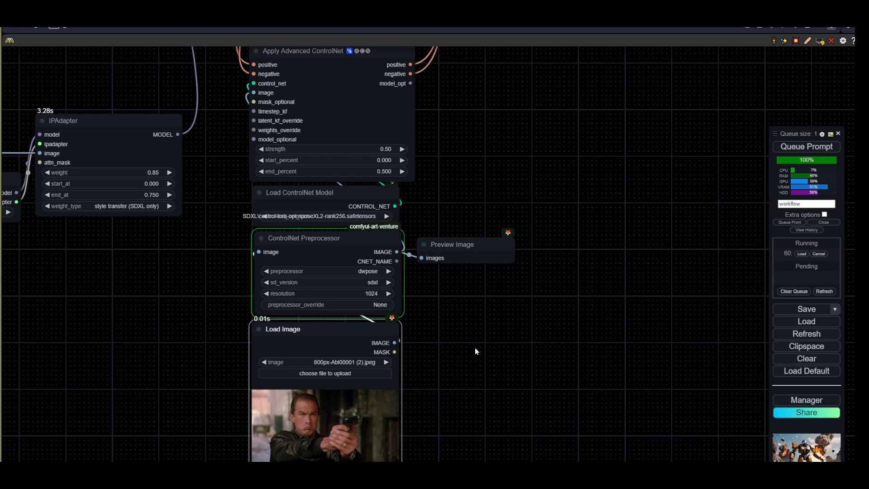
scroll(475, 348, "up", 3)
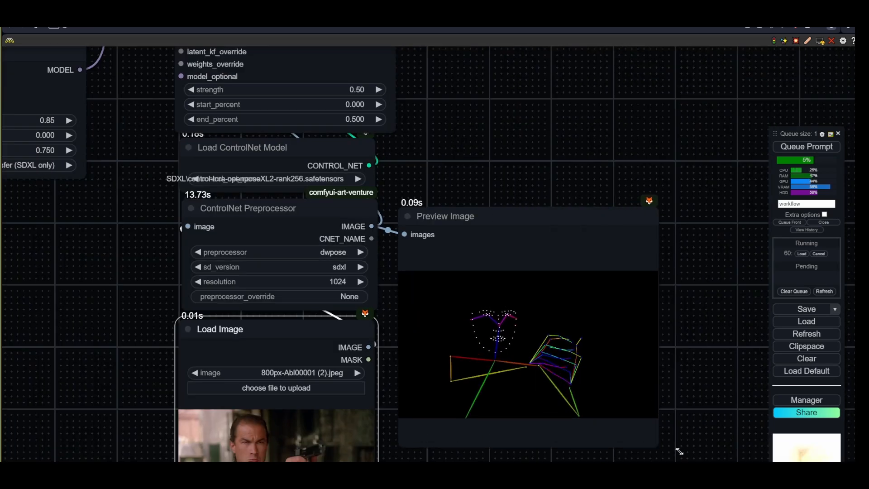
scroll(502, 265, "down", 3)
left_click_drag(563, 210, 506, 366)
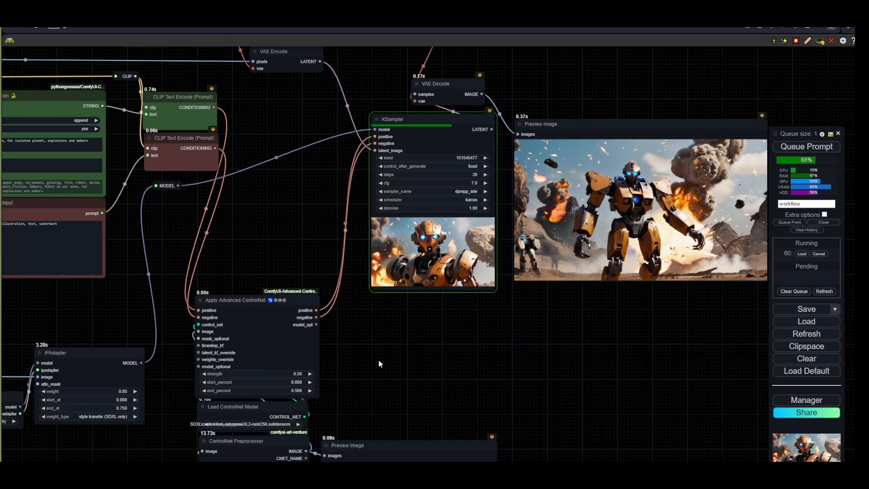
- Set the Apply Advanced ControlNet end_percent to 0.85 and strength to 0.45
scroll(378, 359, "up", 4)
left_click(381, 313)
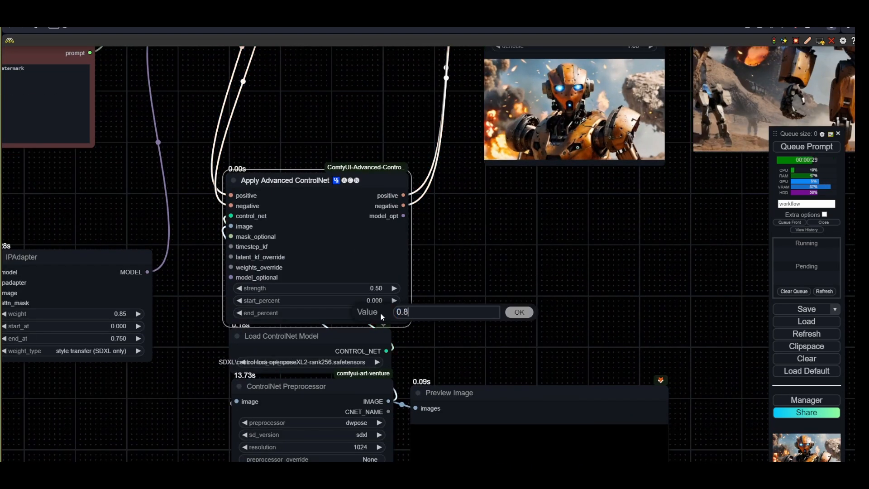
type("0.85")
key("Return")
left_click(380, 289)
type("0.45")
key("Return")
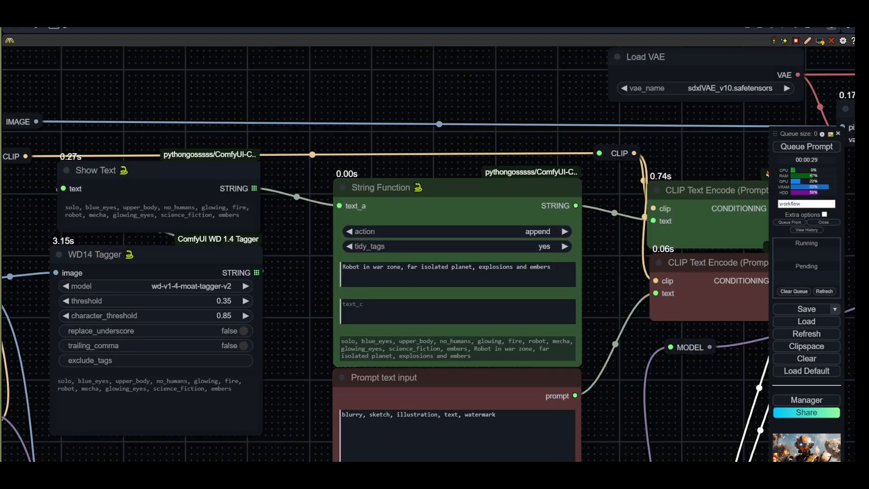
- Replace "in war zone" with "holding a gun" in the String Function prompt text and queue a generation
left_click_drag(401, 267, 363, 267)
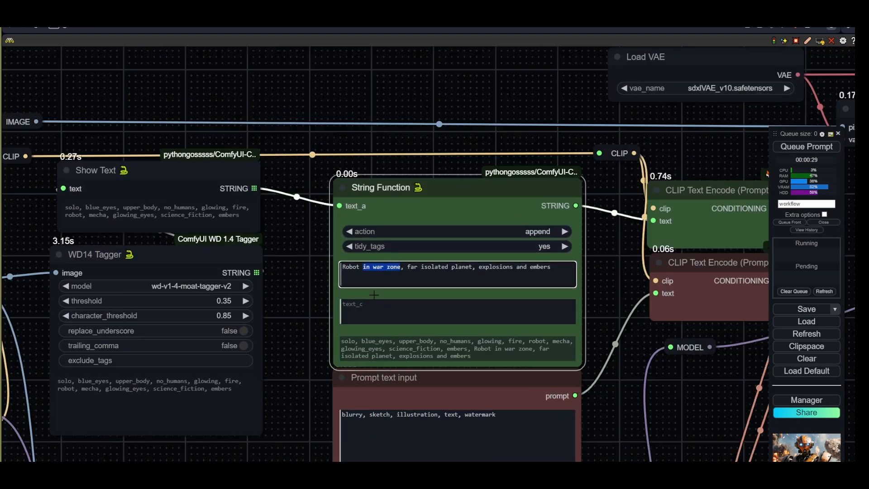
type("holding a gun")
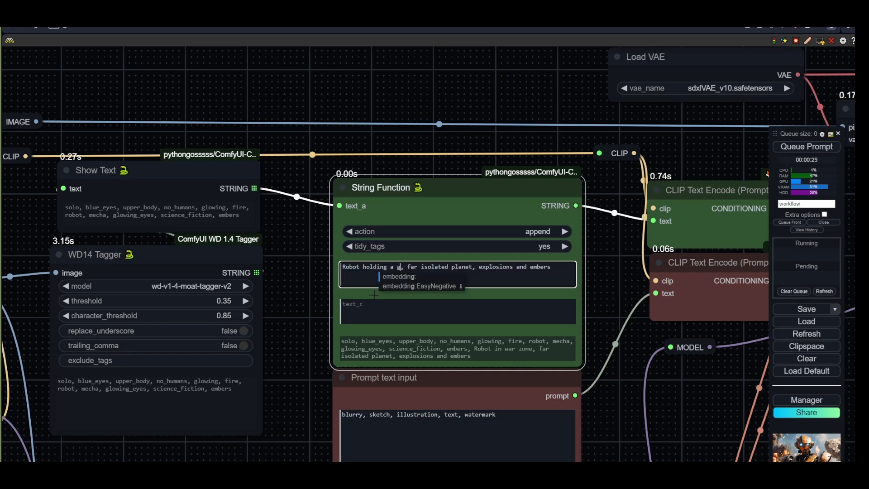
left_click(792, 149)
- Inspect the generated image and the pose preprocessor preview
scroll(631, 400, "down", 5)
left_click_drag(756, 419, 341, 330)
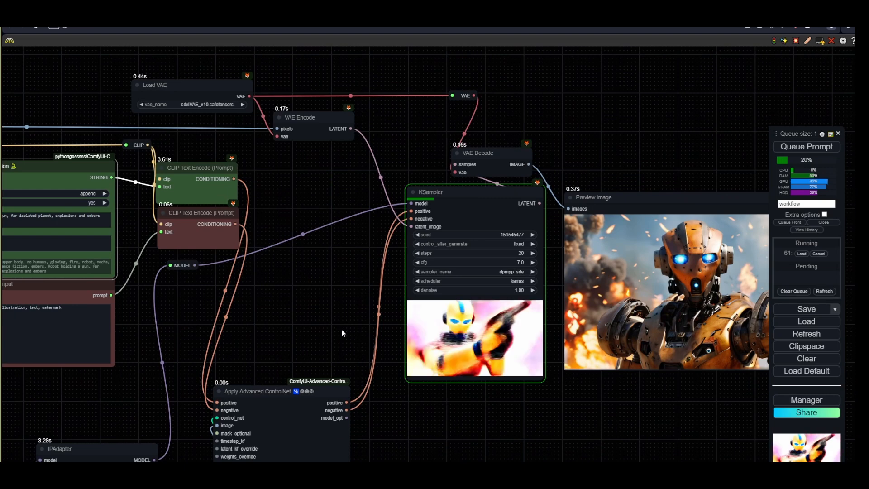
left_click_drag(483, 457, 488, 300)
scroll(488, 300, "down", 2)
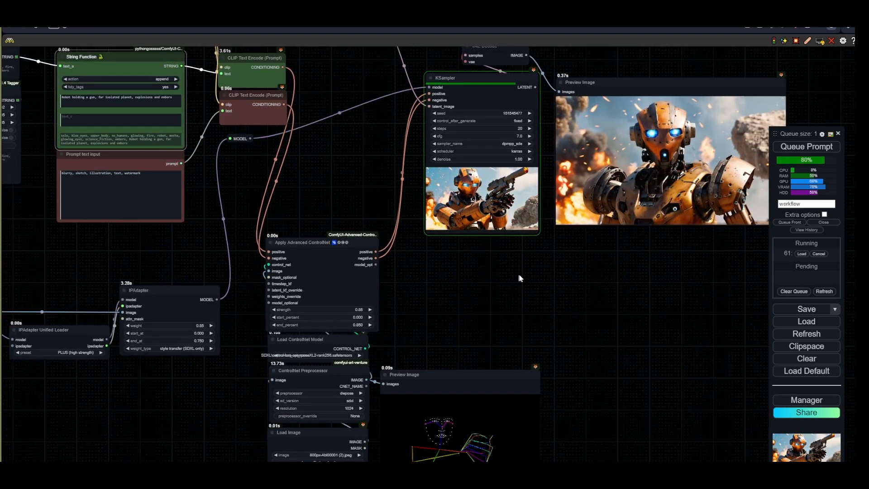
left_click_drag(557, 405, 427, 395)
left_click_drag(344, 373, 530, 245)
left_click_drag(595, 354, 701, 427)
left_click_drag(633, 240, 606, 243)
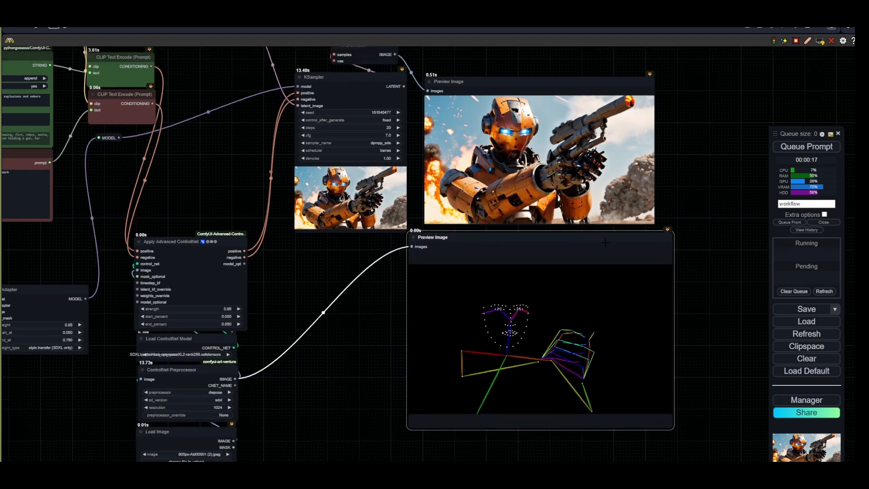
scroll(605, 243, "up", 6)
scroll(565, 278, "down", 3)
- Set the KSampler steps to 30 and queue new generations
left_click(297, 197)
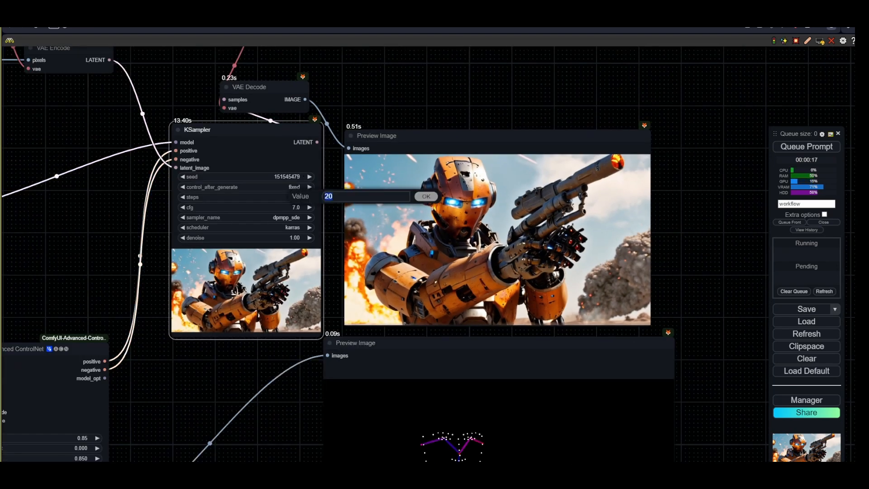
type("30")
key("Return")
key("ctrl+Return")
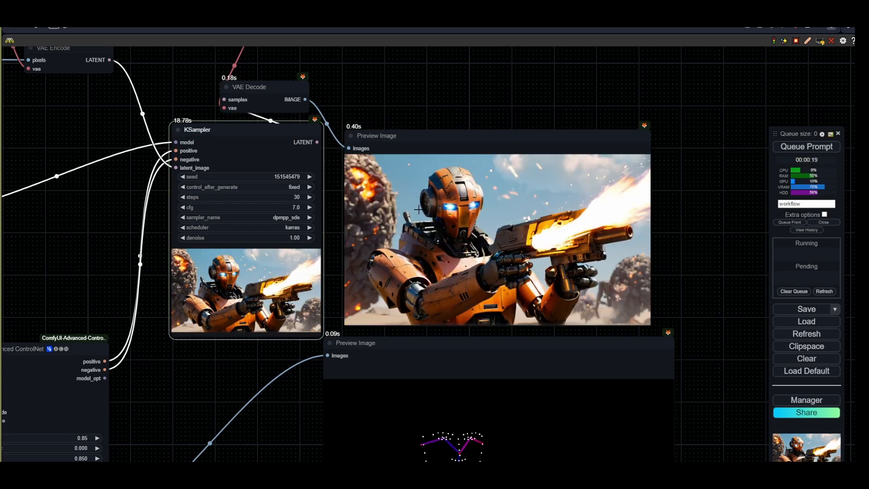
left_click(791, 146)
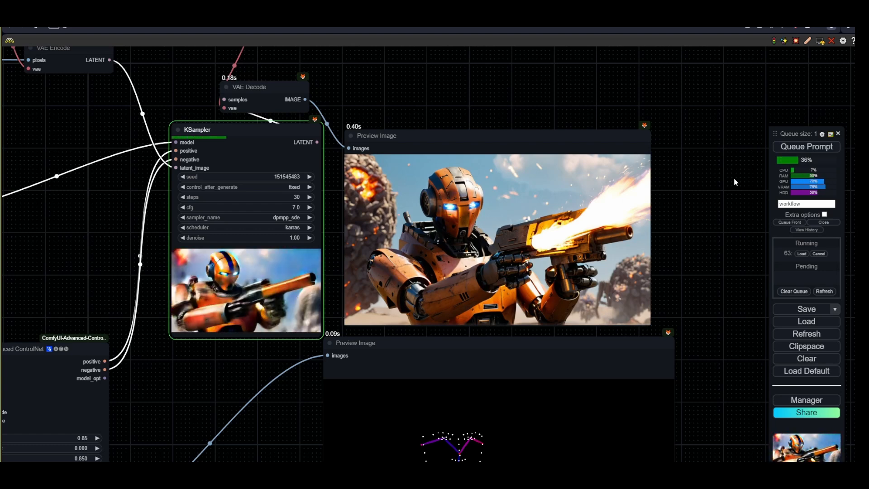
- Switch the KSampler sampler_name to dpmpp_2m and cancel the running generation
left_click_drag(172, 403, 288, 311)
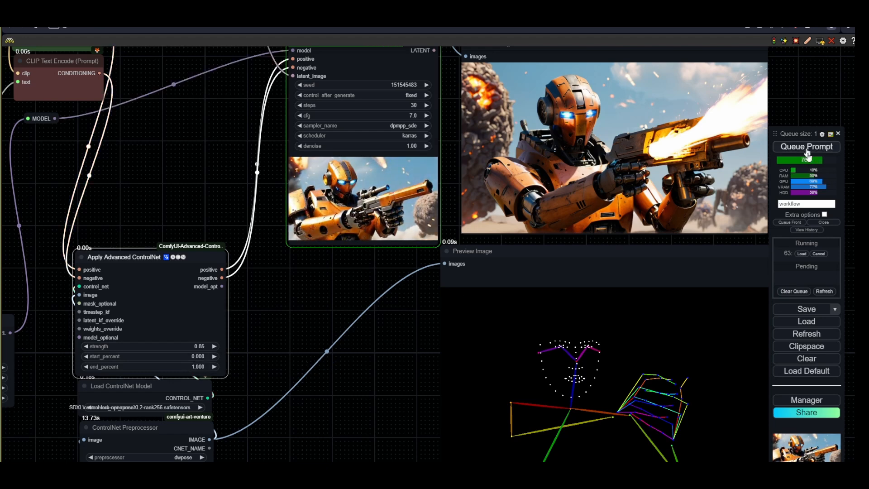
left_click_drag(387, 334, 294, 403)
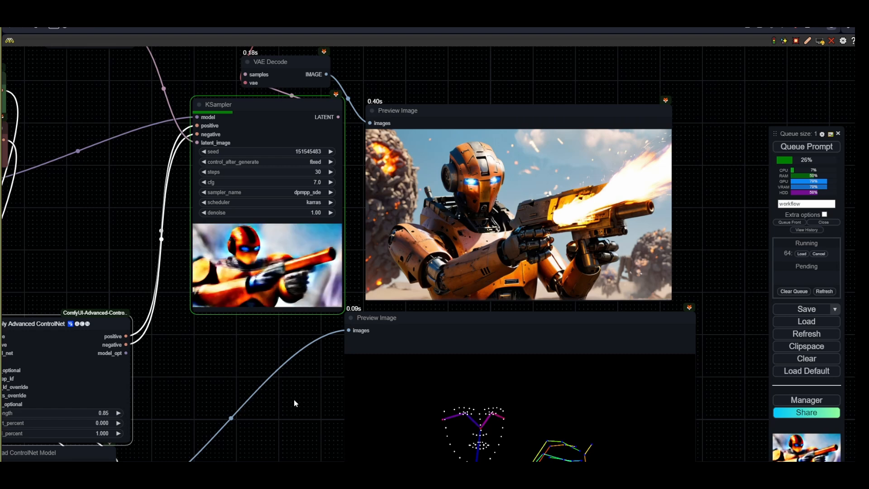
left_click(307, 192)
left_click(333, 302)
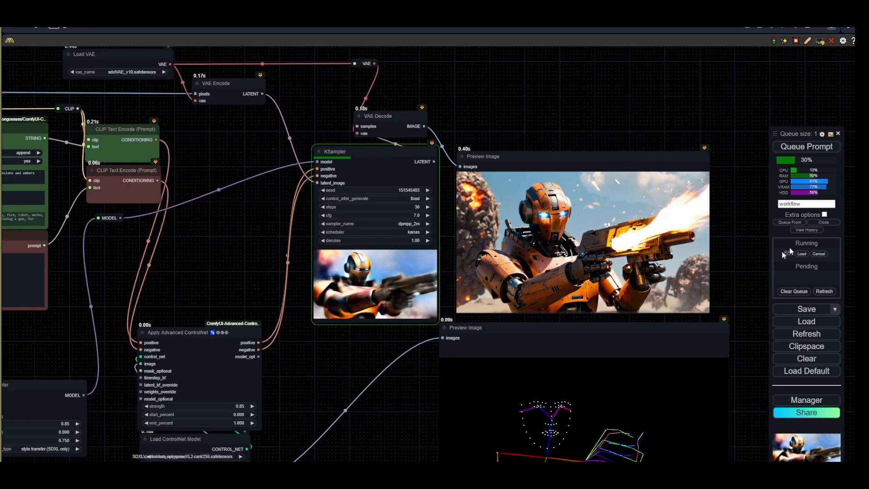
left_click(819, 254)
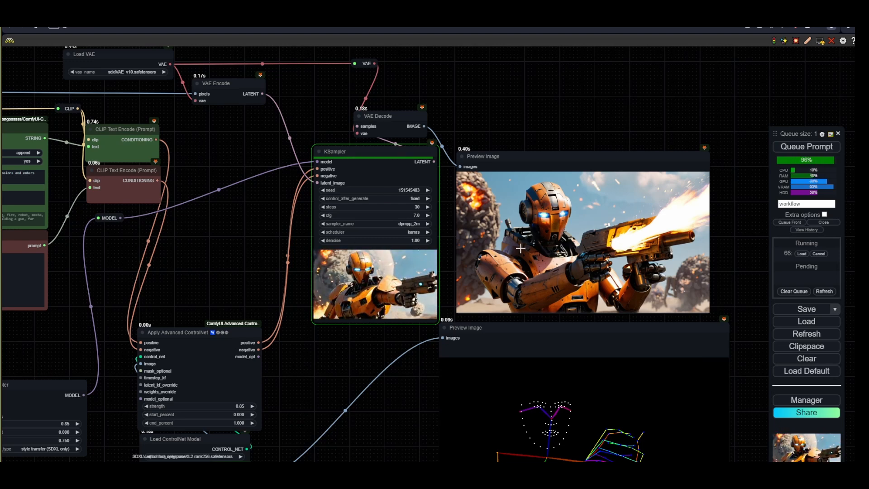
- Change the Load ControlNet Model to SDXL\control-lora-depth-rank256.safetensors
scroll(599, 228, "down", 4)
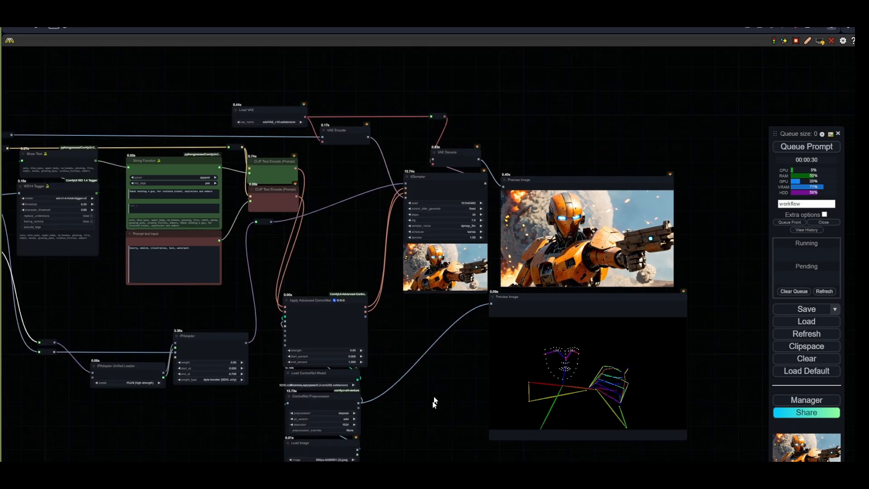
left_click_drag(434, 402, 509, 240)
scroll(461, 276, "up", 5)
left_click_drag(436, 234, 404, 363)
scroll(404, 363, "down", 1)
scroll(403, 360, "down", 5)
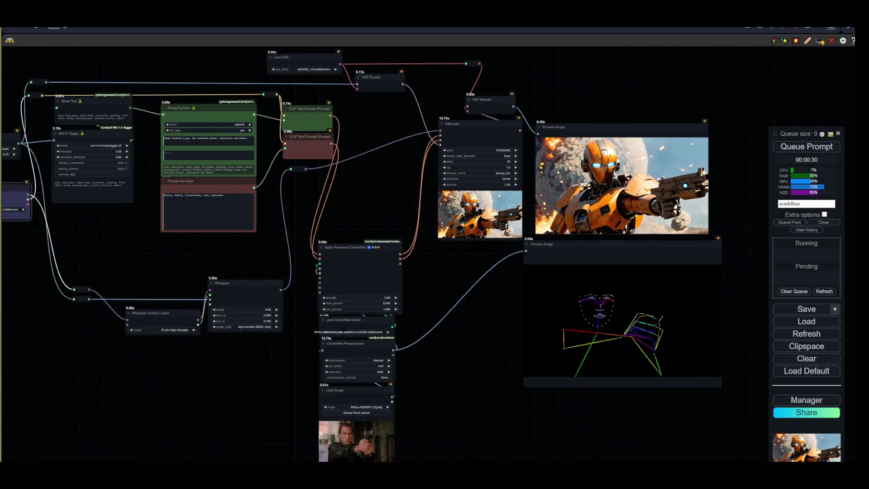
scroll(405, 287, "up", 10)
left_click(352, 320)
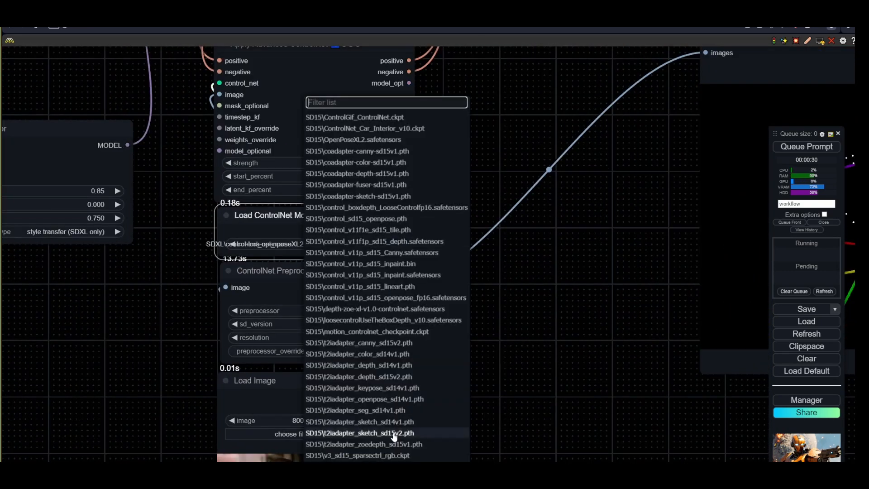
scroll(394, 399, "down", 1)
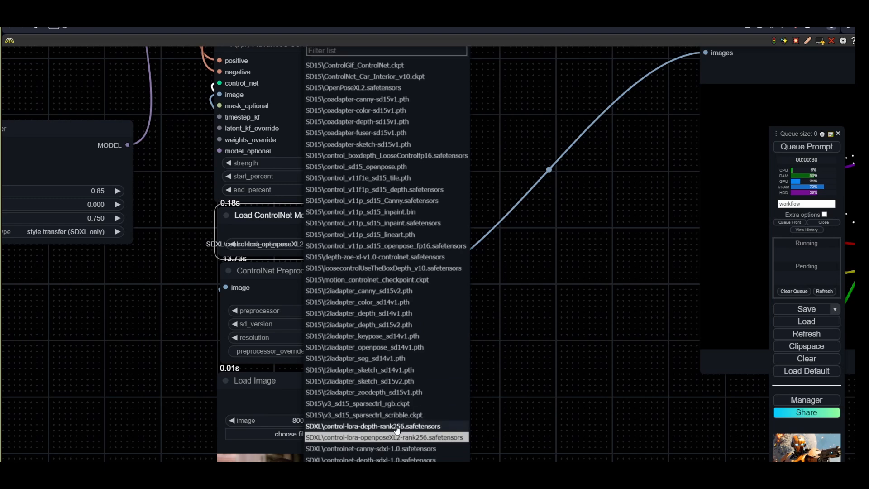
left_click(393, 422)
- Set the ControlNet Preprocessor to depth_zoe
scroll(421, 314, "down", 4)
scroll(355, 391, "up", 2)
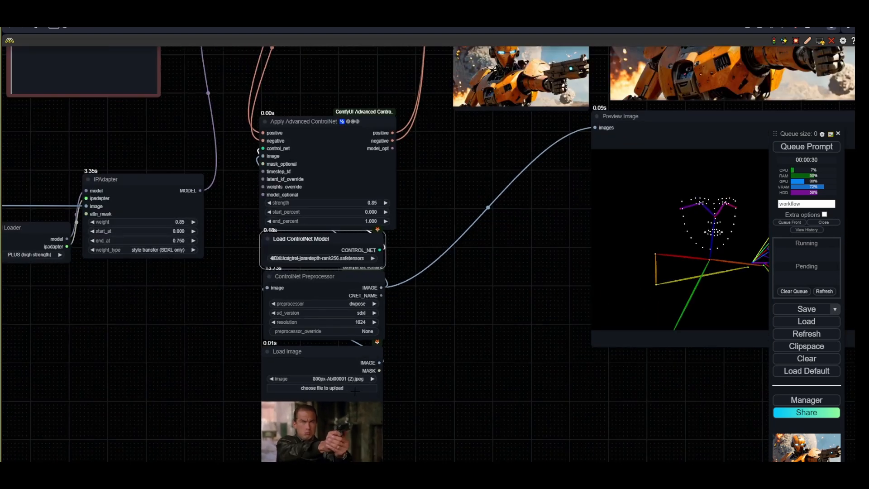
left_click(355, 306)
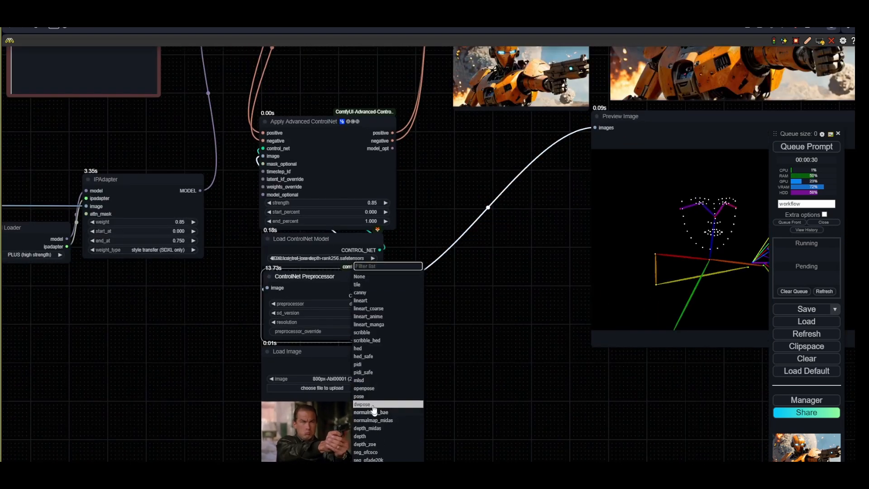
left_click(367, 444)
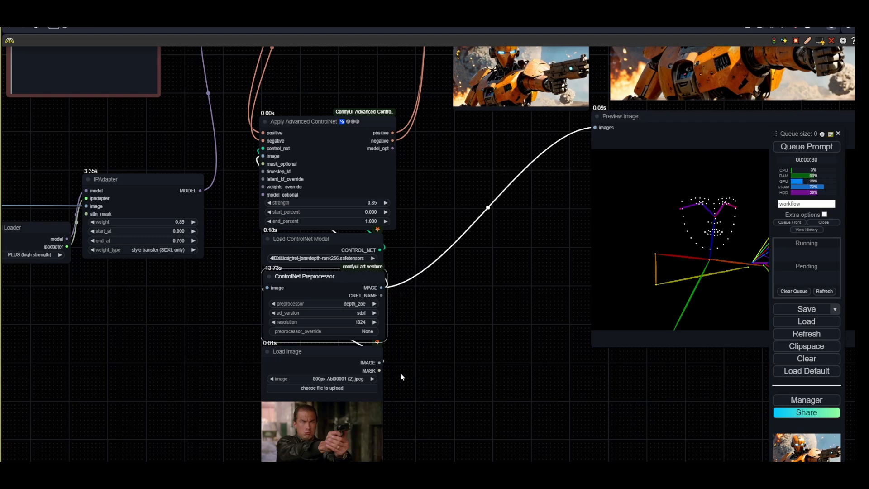
- Set the Apply Advanced ControlNet end_percent to 0.2 and strength to 0.3
left_click_drag(410, 323, 408, 412)
left_click(368, 310)
type("0.2")
key("Return")
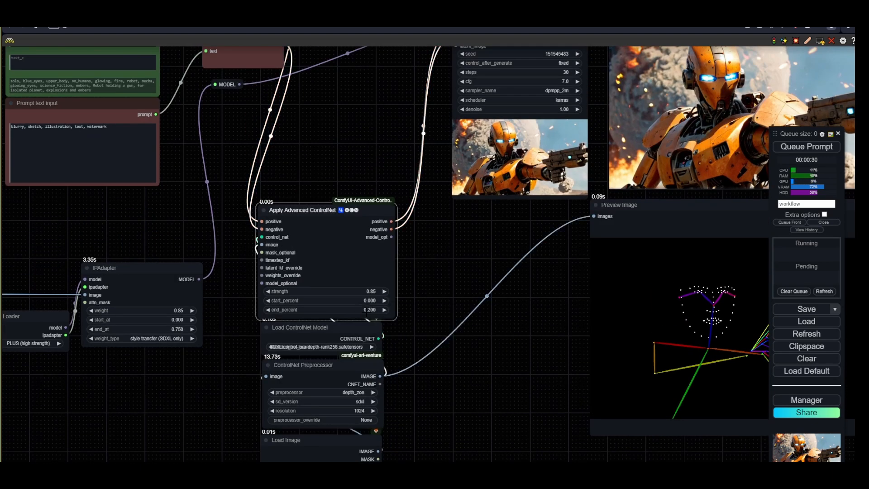
left_click(366, 291)
type("0.3")
key("Return")
- Set the Apply Advanced ControlNet end_percent to 0.66
scroll(516, 362, "down", 2)
left_click_drag(517, 361, 330, 363)
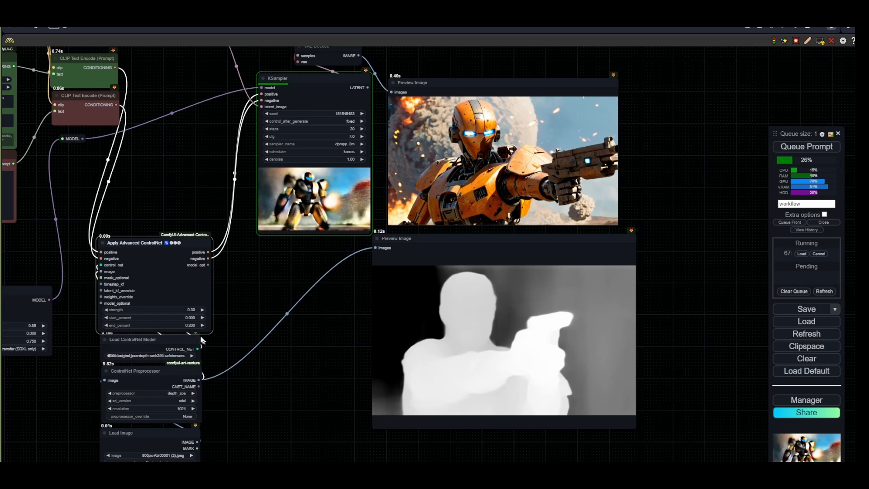
left_click(189, 325)
type("0.66")
key("Return")
- Change the Load ControlNet Model to SDXL\controlnet-depth-sdxl-1.0.safetensors and queue a generation
scroll(279, 141, "up", 5)
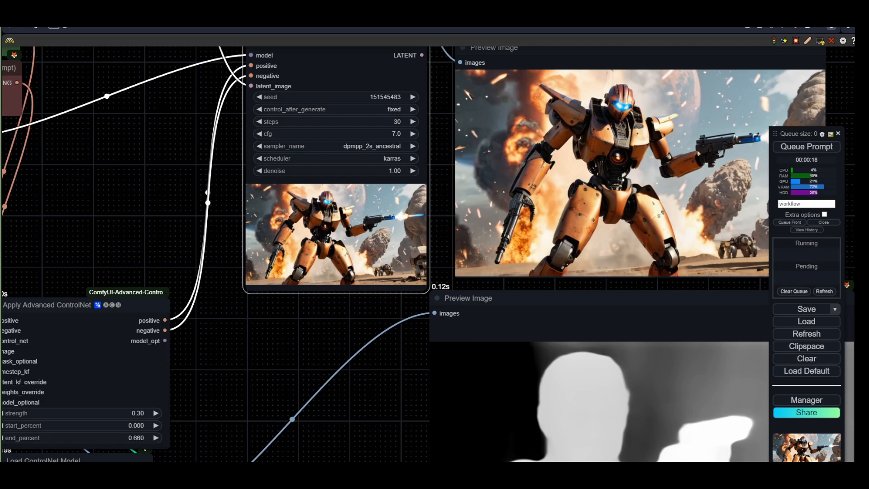
scroll(340, 345, "down", 4)
left_click_drag(265, 352, 439, 347)
left_click_drag(368, 340, 367, 334)
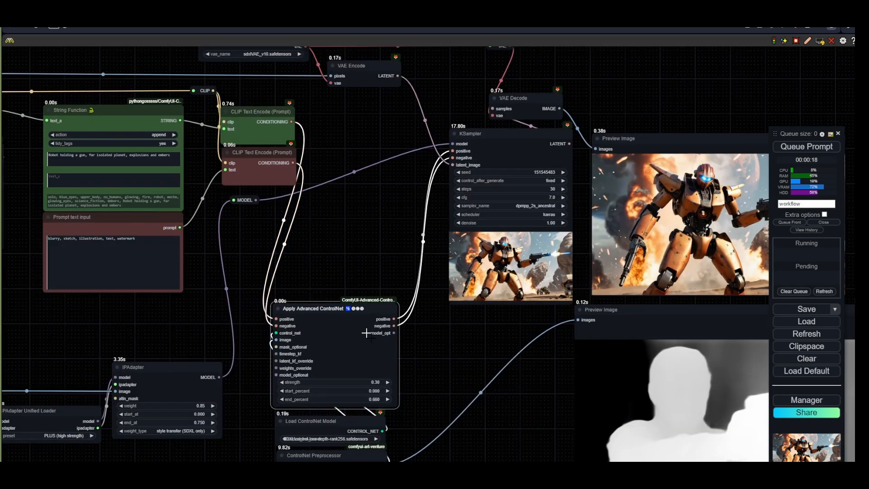
left_click_drag(379, 443, 453, 326)
scroll(415, 326, "up", 3)
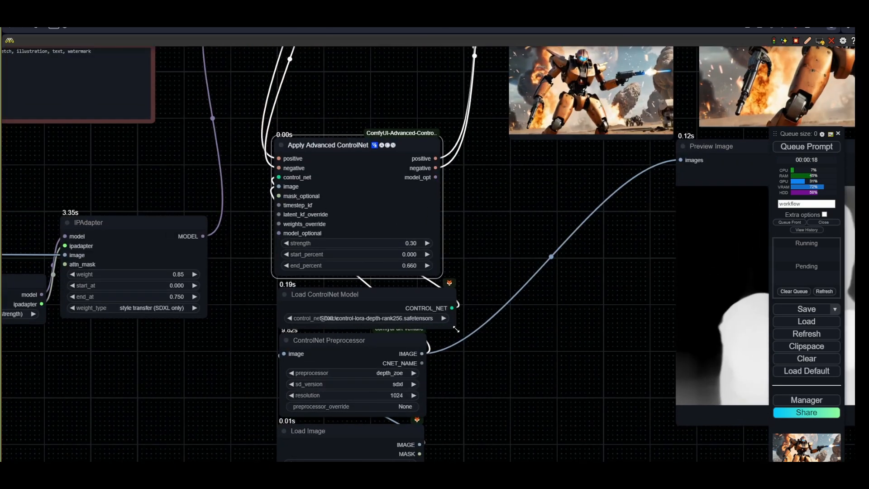
left_click(403, 319)
left_click(421, 481)
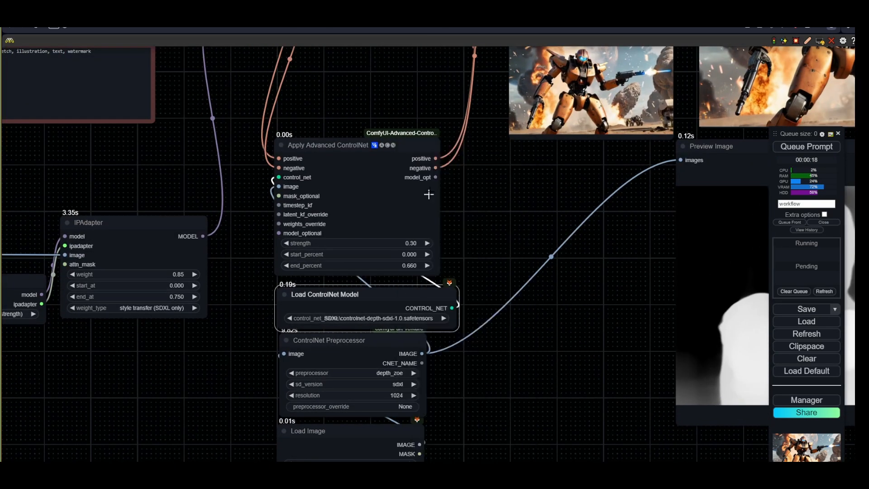
left_click(811, 147)
- Set the Apply Advanced ControlNet end_percent to 0.3 and queue a generation
left_click_drag(456, 328, 438, 327)
scroll(536, 334, "down", 2)
left_click_drag(536, 334, 441, 317)
scroll(482, 343, "down", 3)
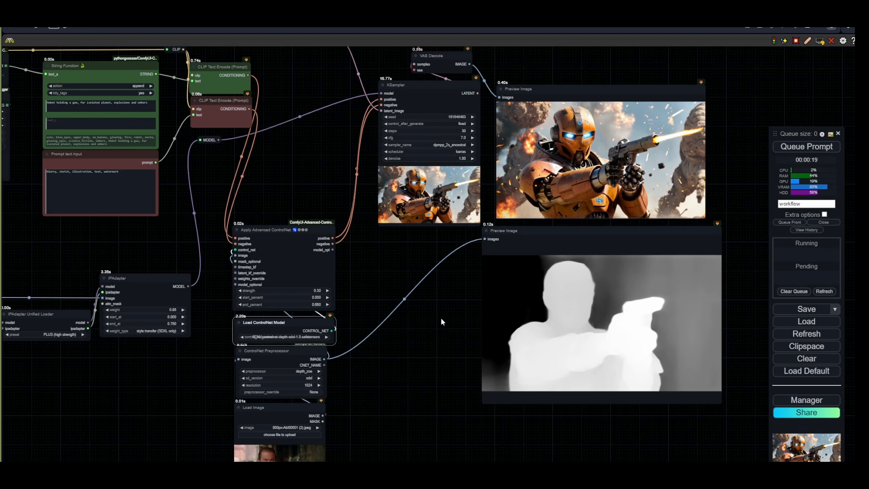
scroll(318, 306, "up", 3)
left_click(316, 301)
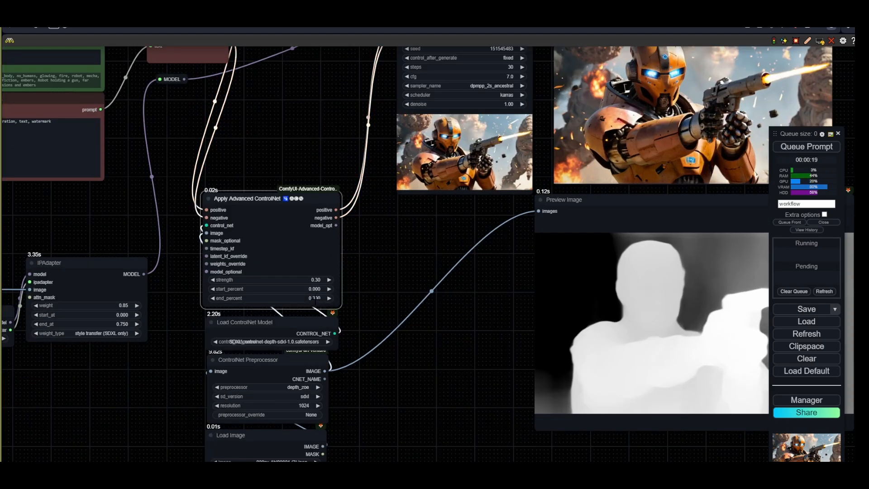
left_click_drag(476, 283, 294, 337)
left_click(801, 147)
- Switch the KSampler sampler_name to dpmpp_2m_sde and queue a generation
scroll(692, 222, "down", 3)
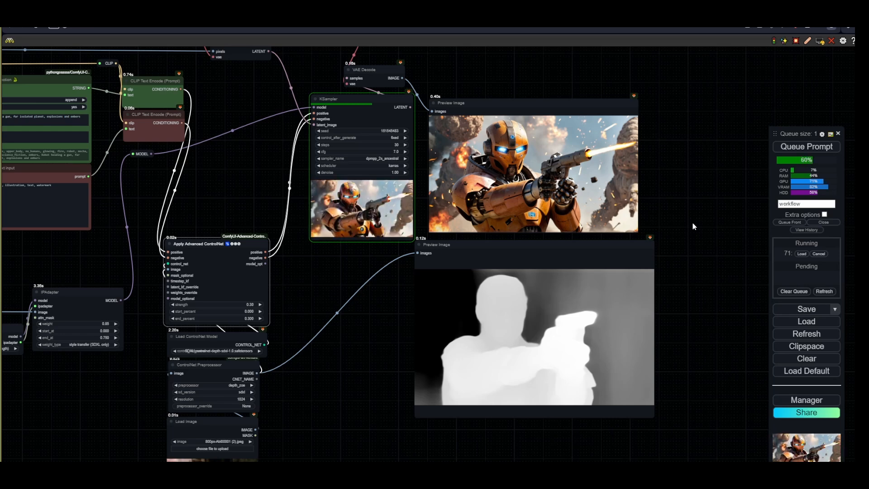
scroll(691, 222, "up", 3)
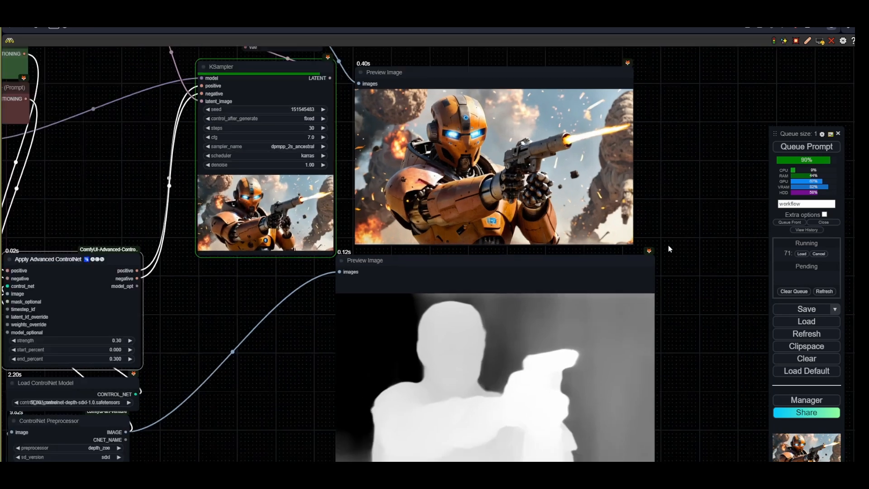
scroll(669, 249, "down", 3)
left_click_drag(644, 248, 723, 296)
left_click_drag(715, 312, 639, 255)
left_click_drag(429, 238, 466, 252)
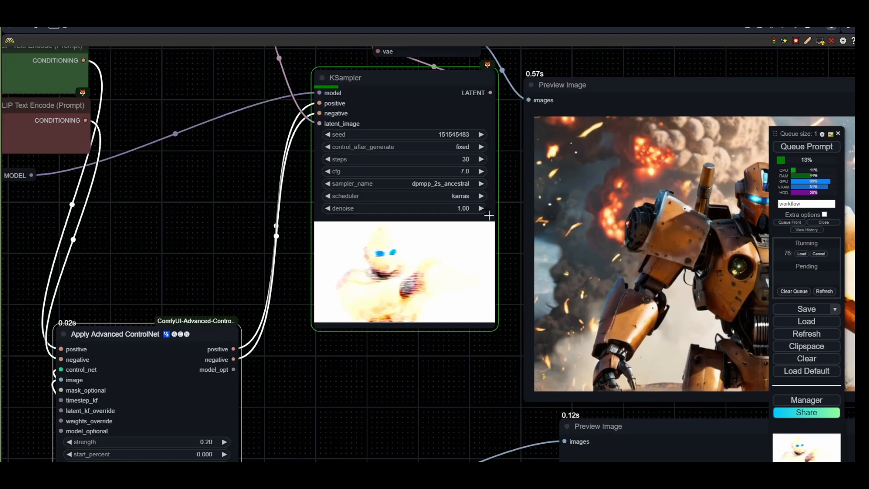
left_click(465, 184)
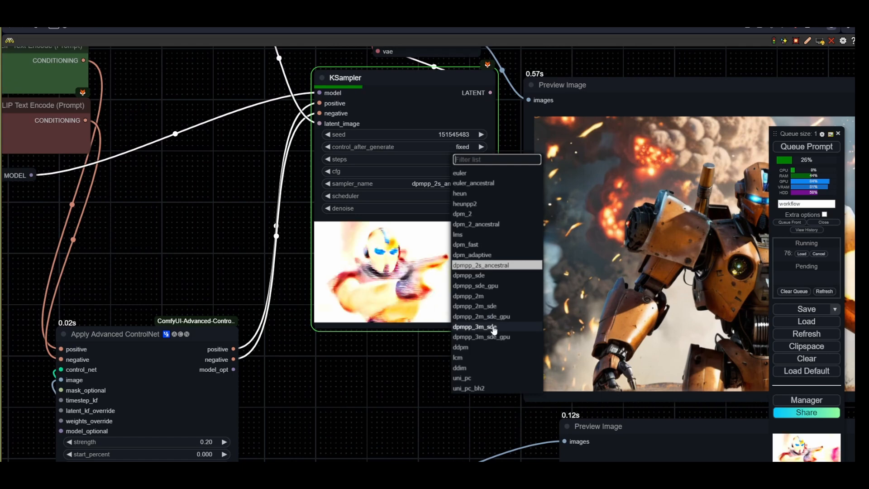
left_click(484, 309)
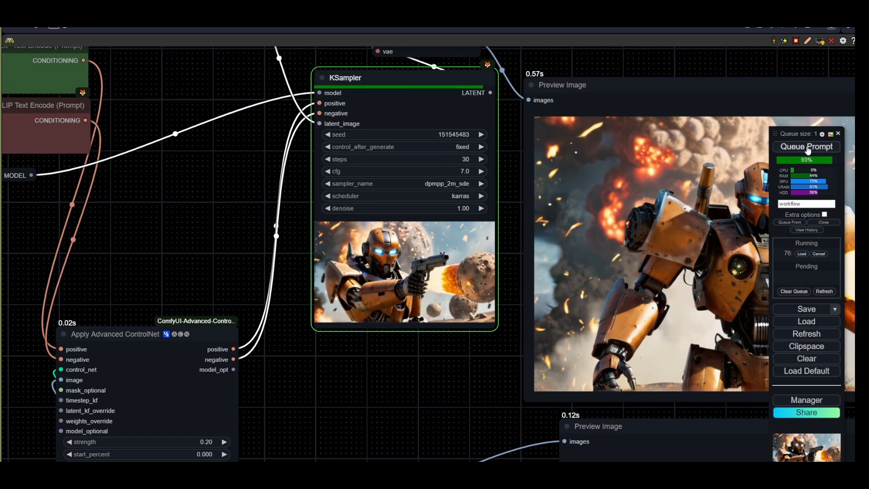
left_click(809, 147)
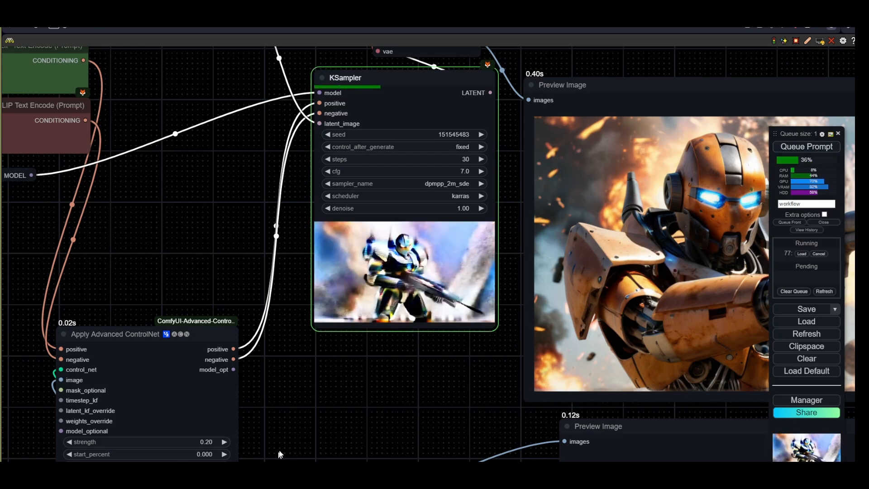
- Set the Apply Advanced ControlNet strength to 0.45
left_click_drag(279, 451, 322, 356)
left_click(249, 346)
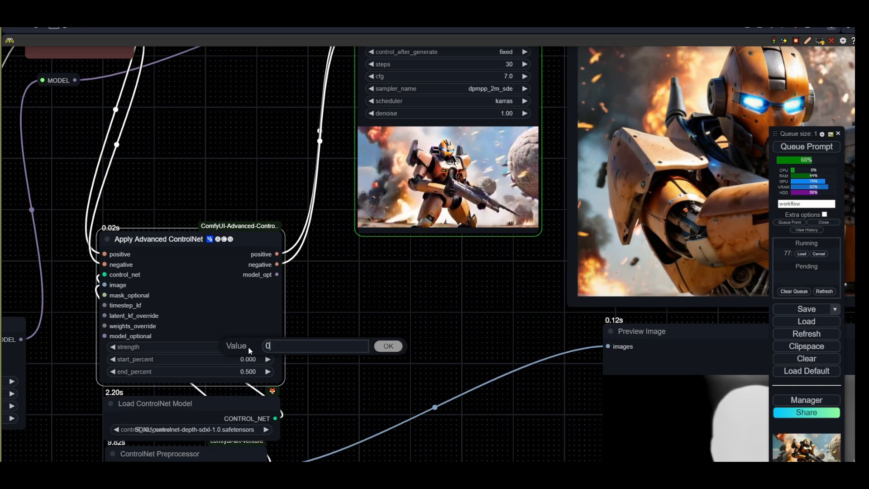
key("BackSpace")
type("45")
key("Return")
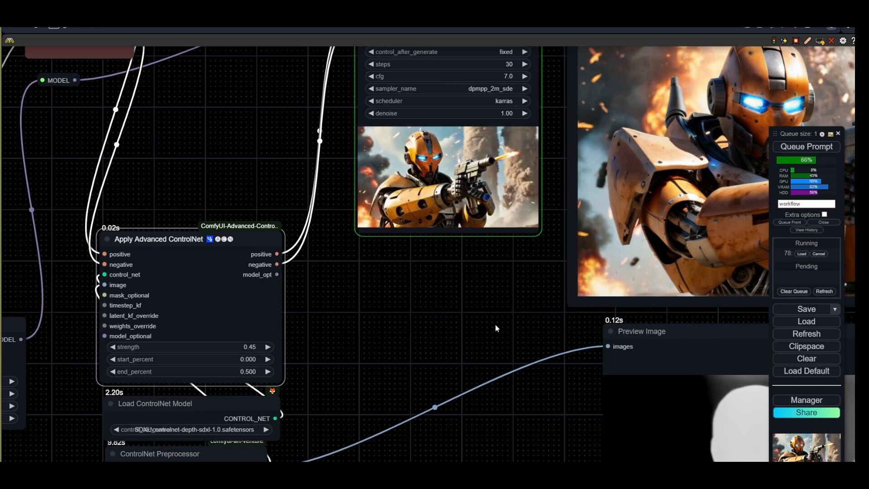